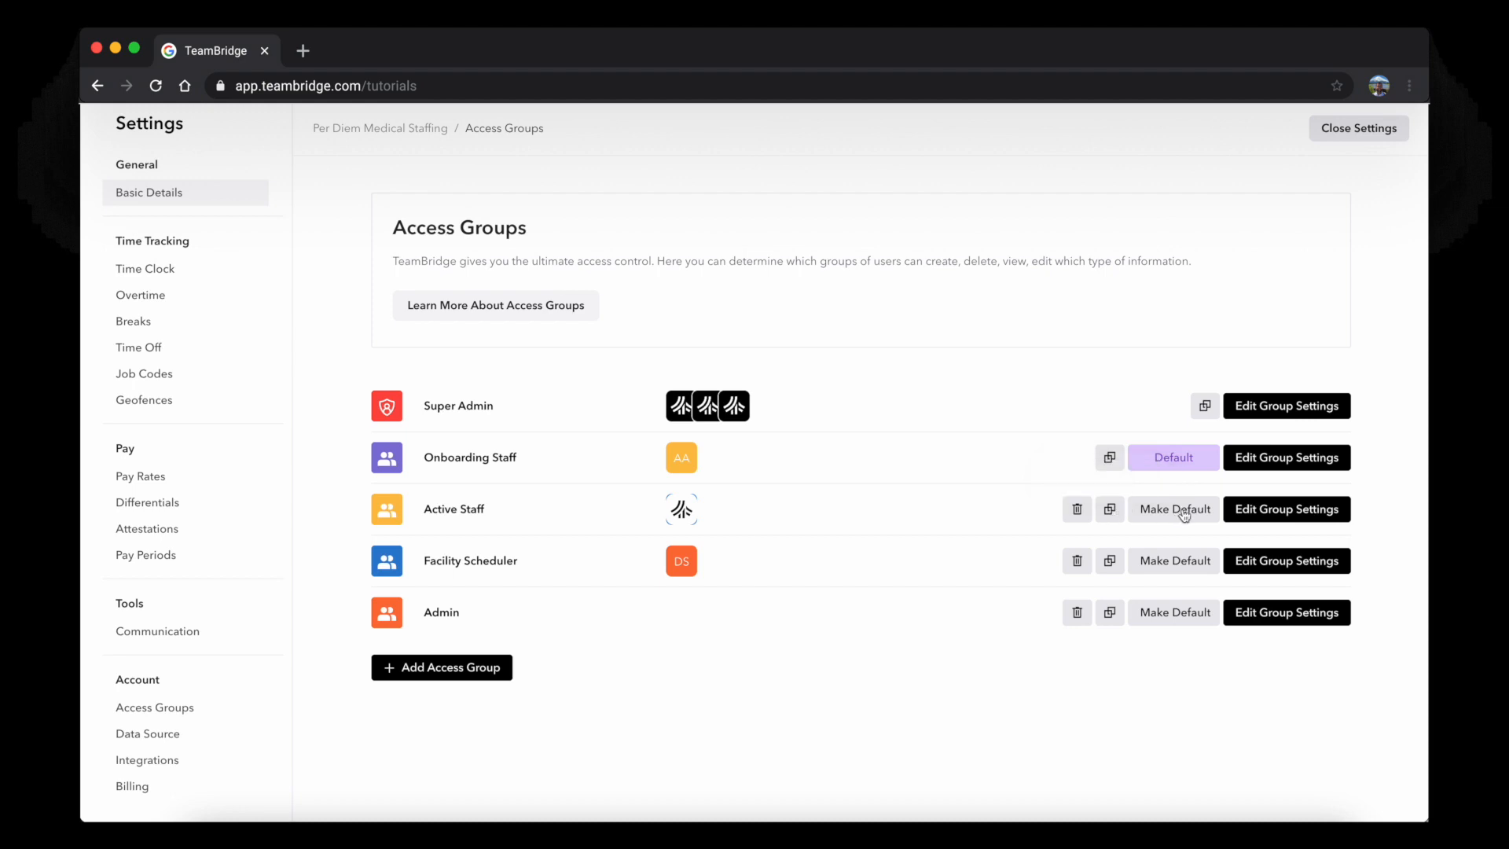
- Review the Super Admin group's access management and mobile settings, and return to the access groups list
left_click(1268, 404)
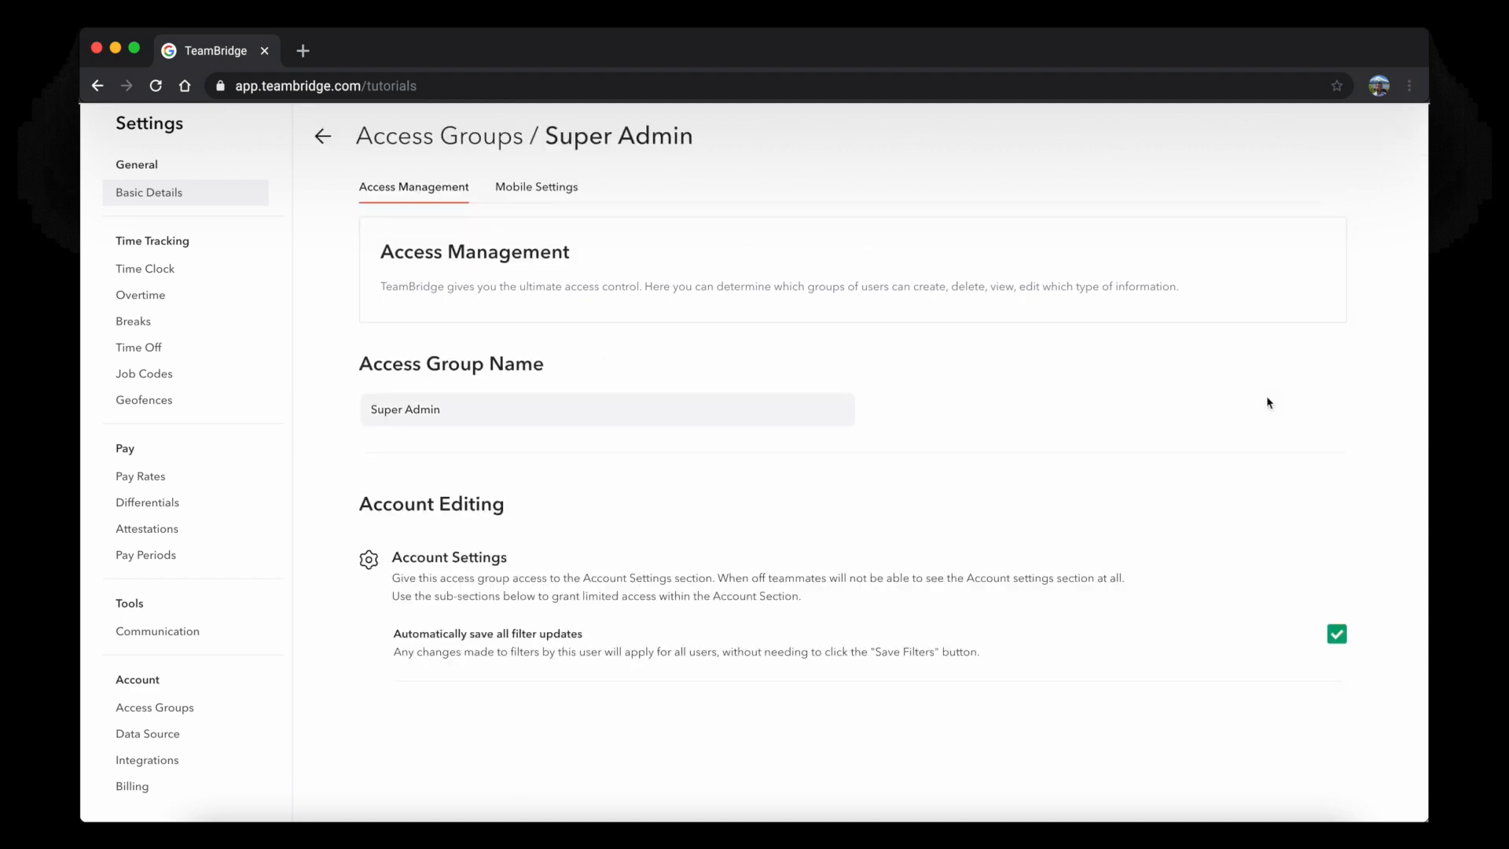
left_click(518, 197)
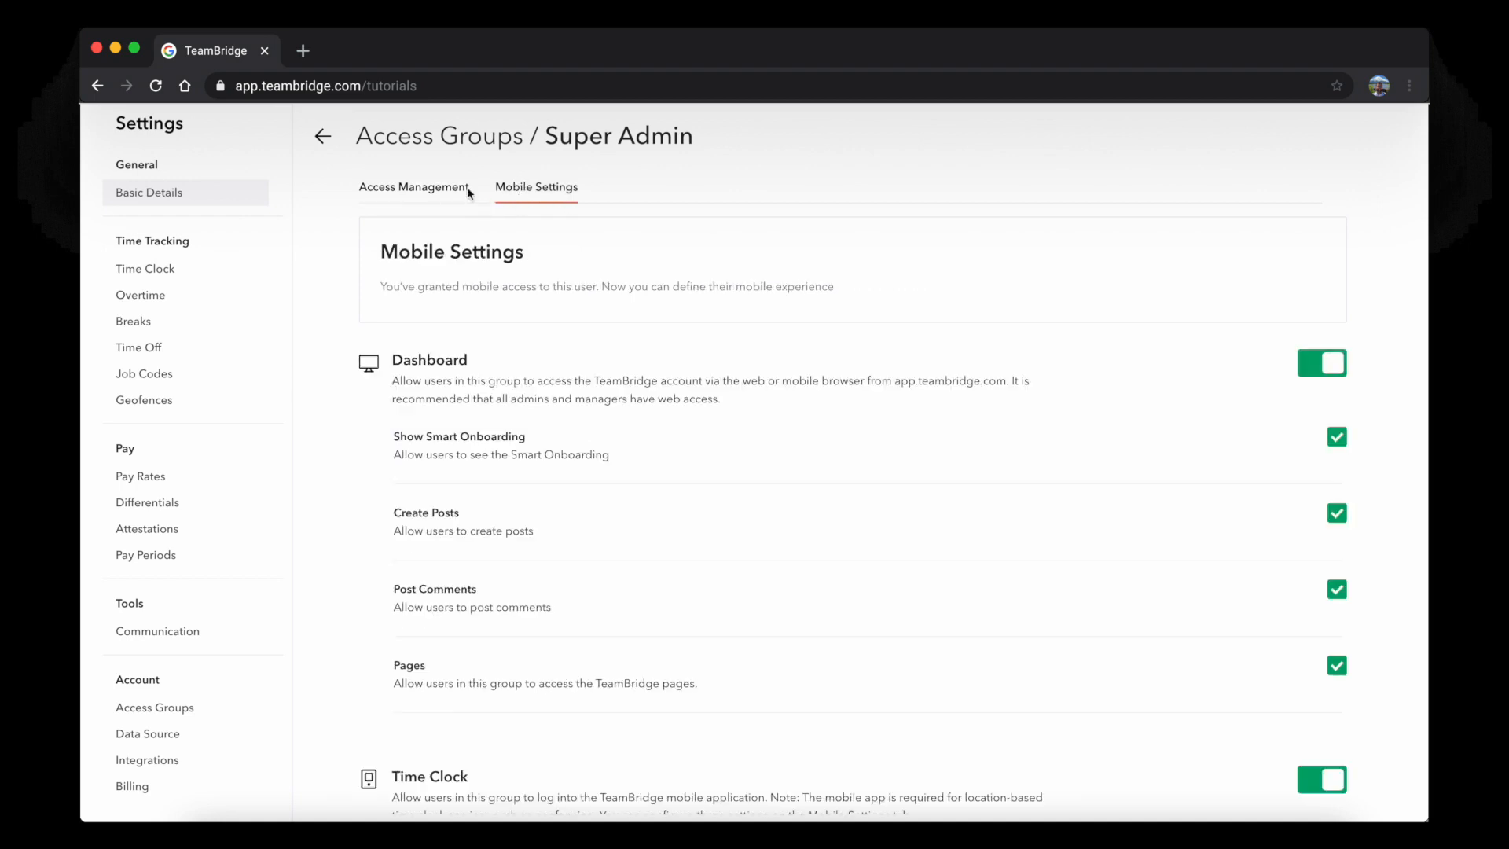
left_click(423, 195)
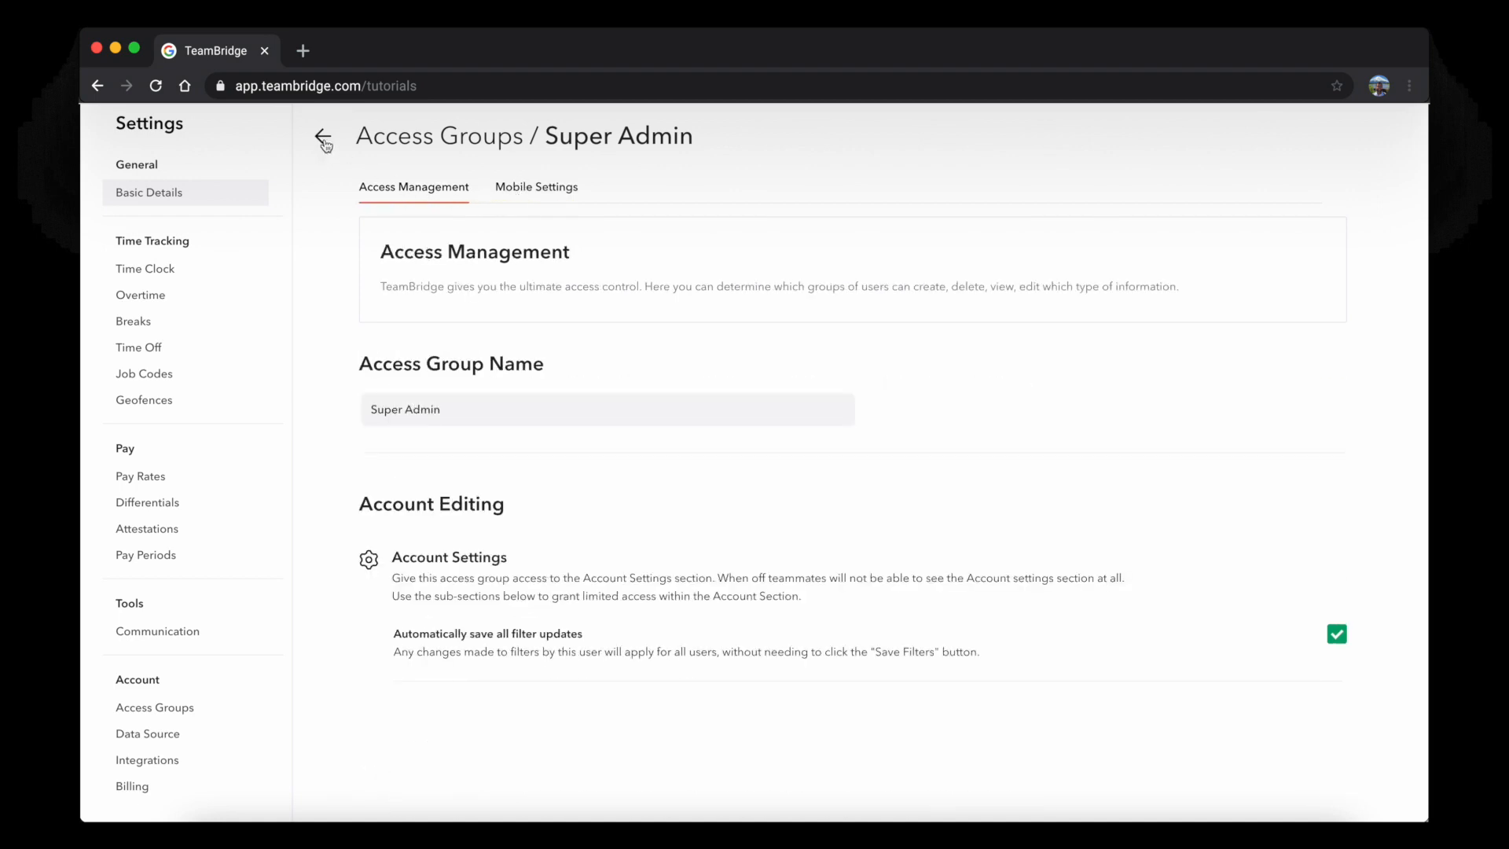
left_click(326, 140)
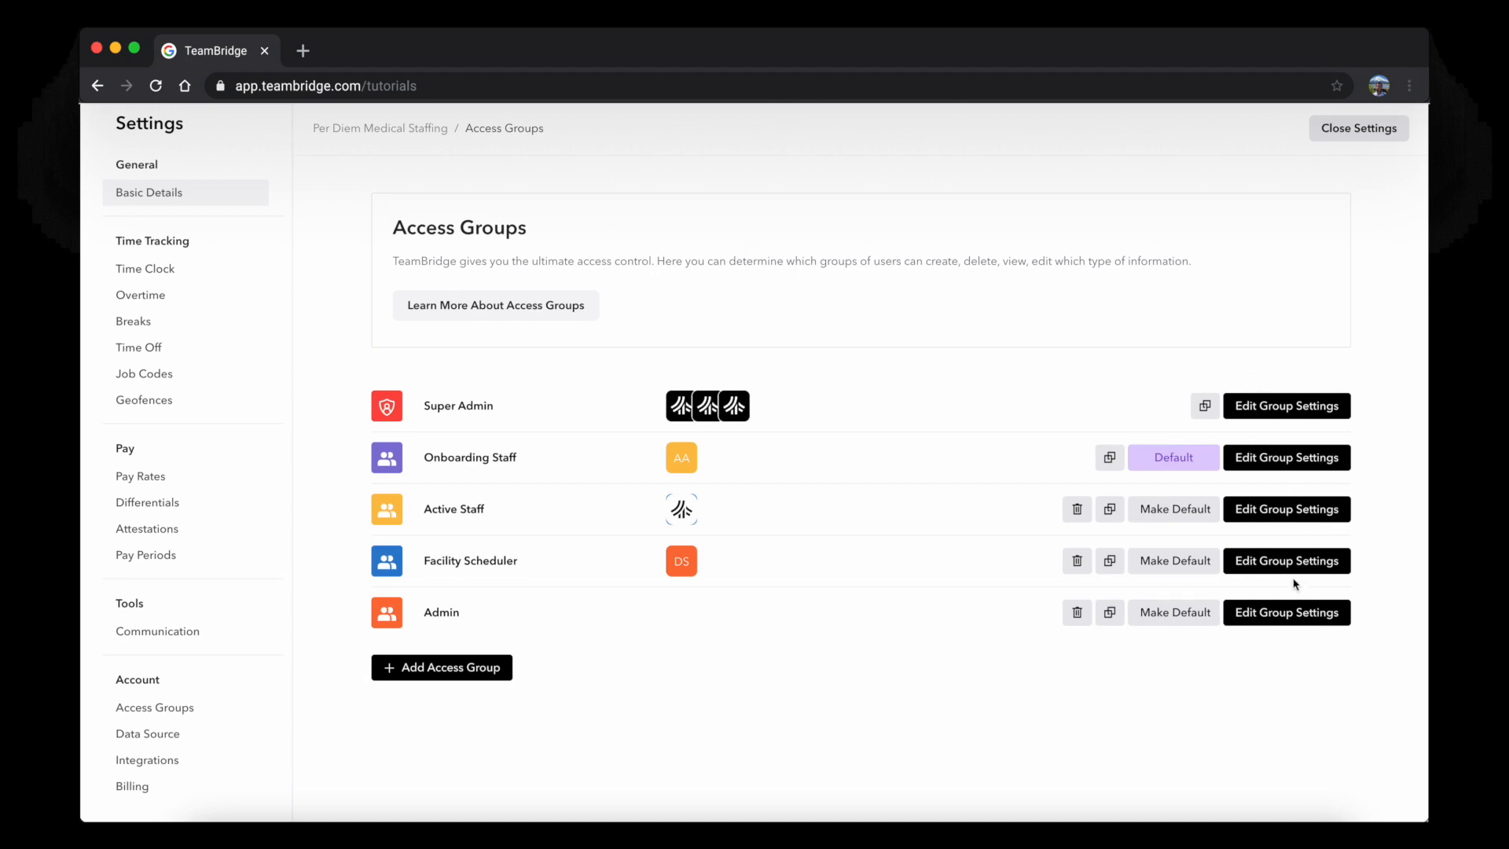
- Open the Active Staff group's settings and review its access group name and Product Access options
left_click(1266, 516)
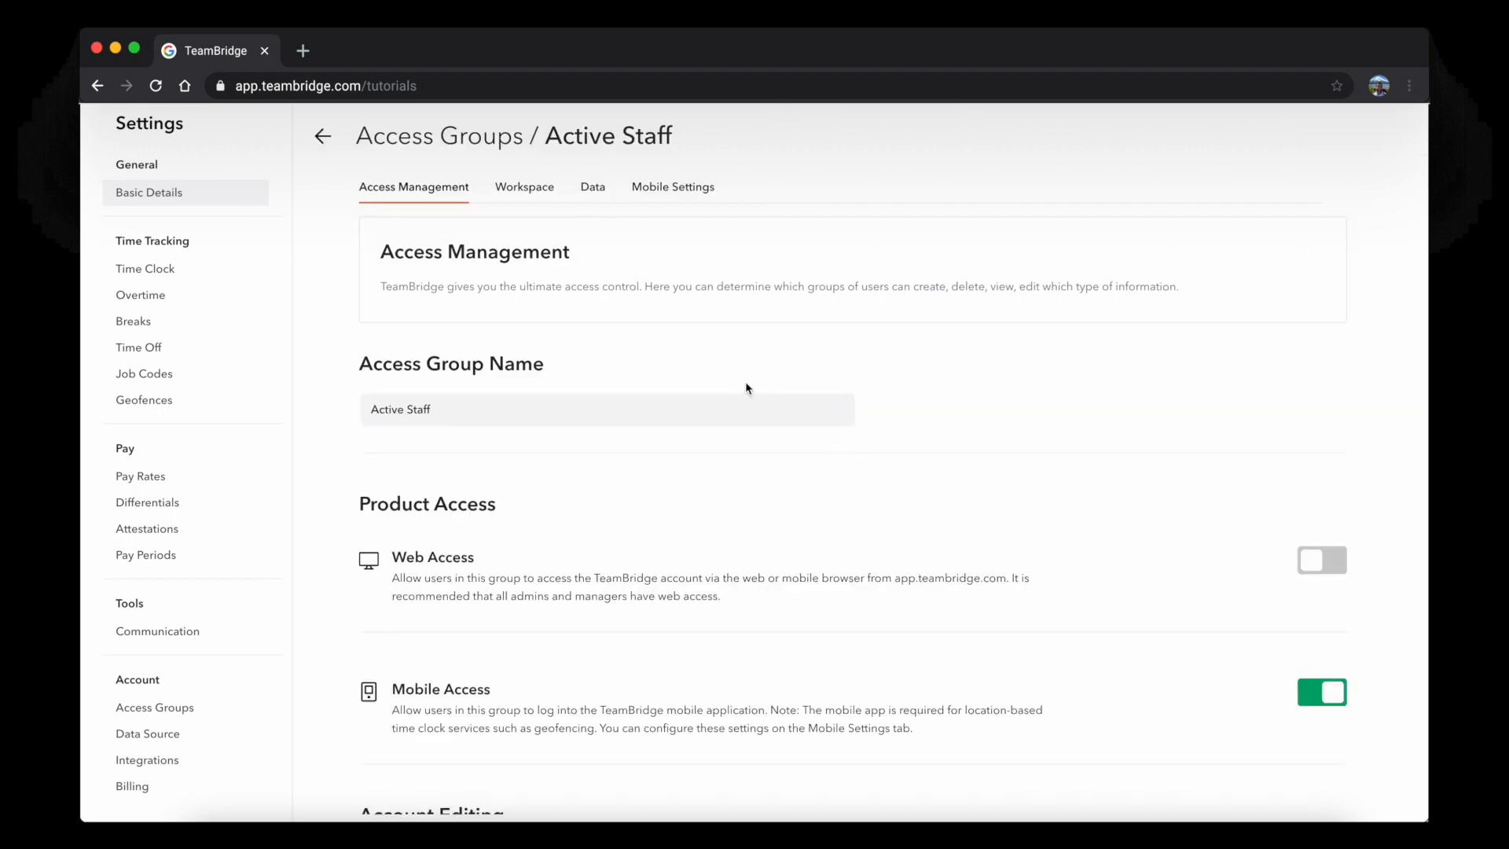
scroll(538, 275, "down", 1)
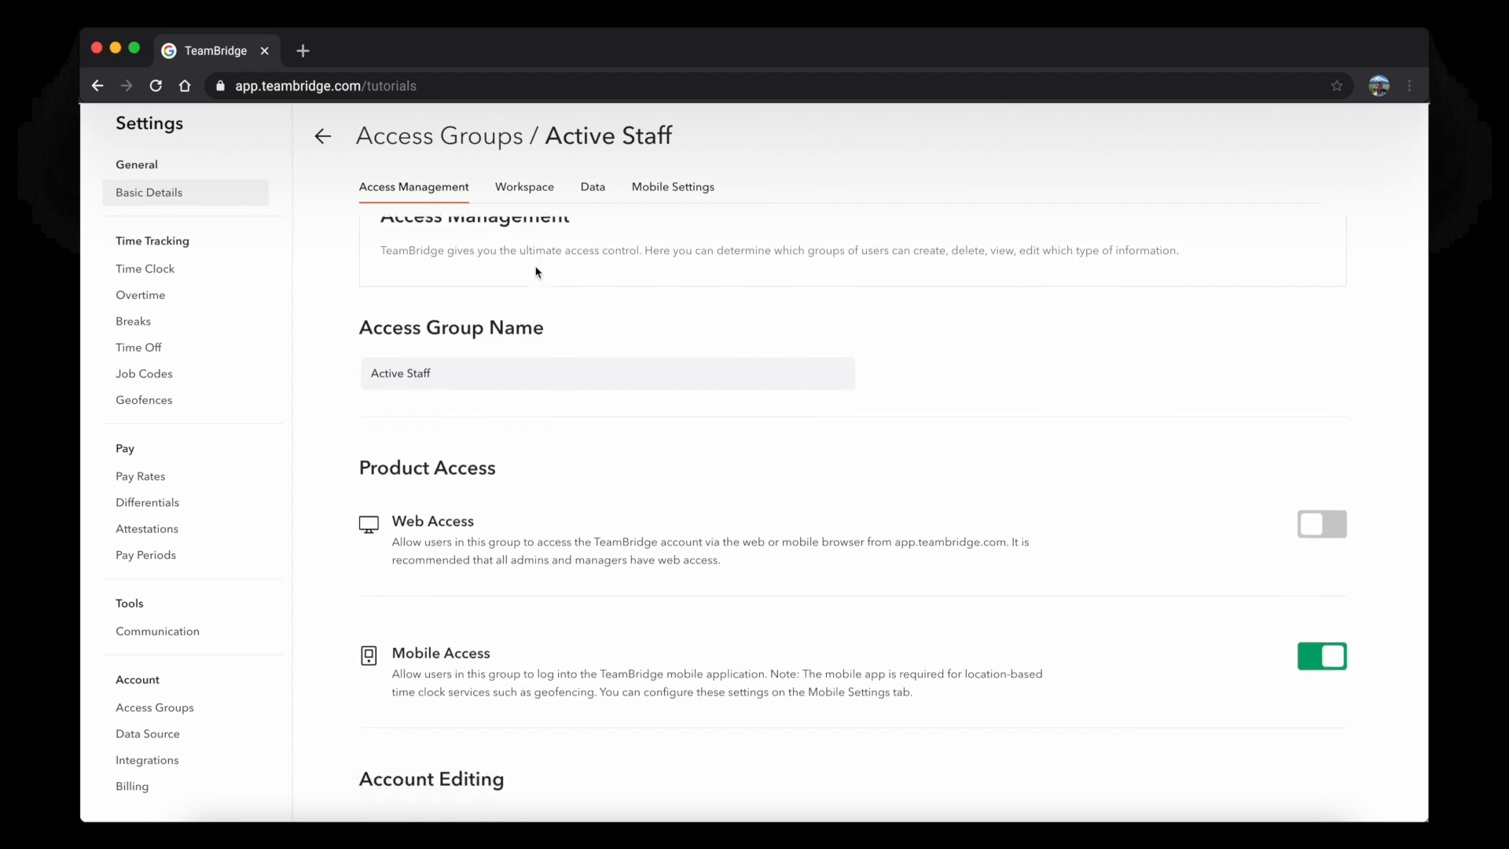
left_click(435, 360)
left_click_drag(371, 373, 441, 373)
left_click(724, 425)
scroll(723, 425, "down", 3)
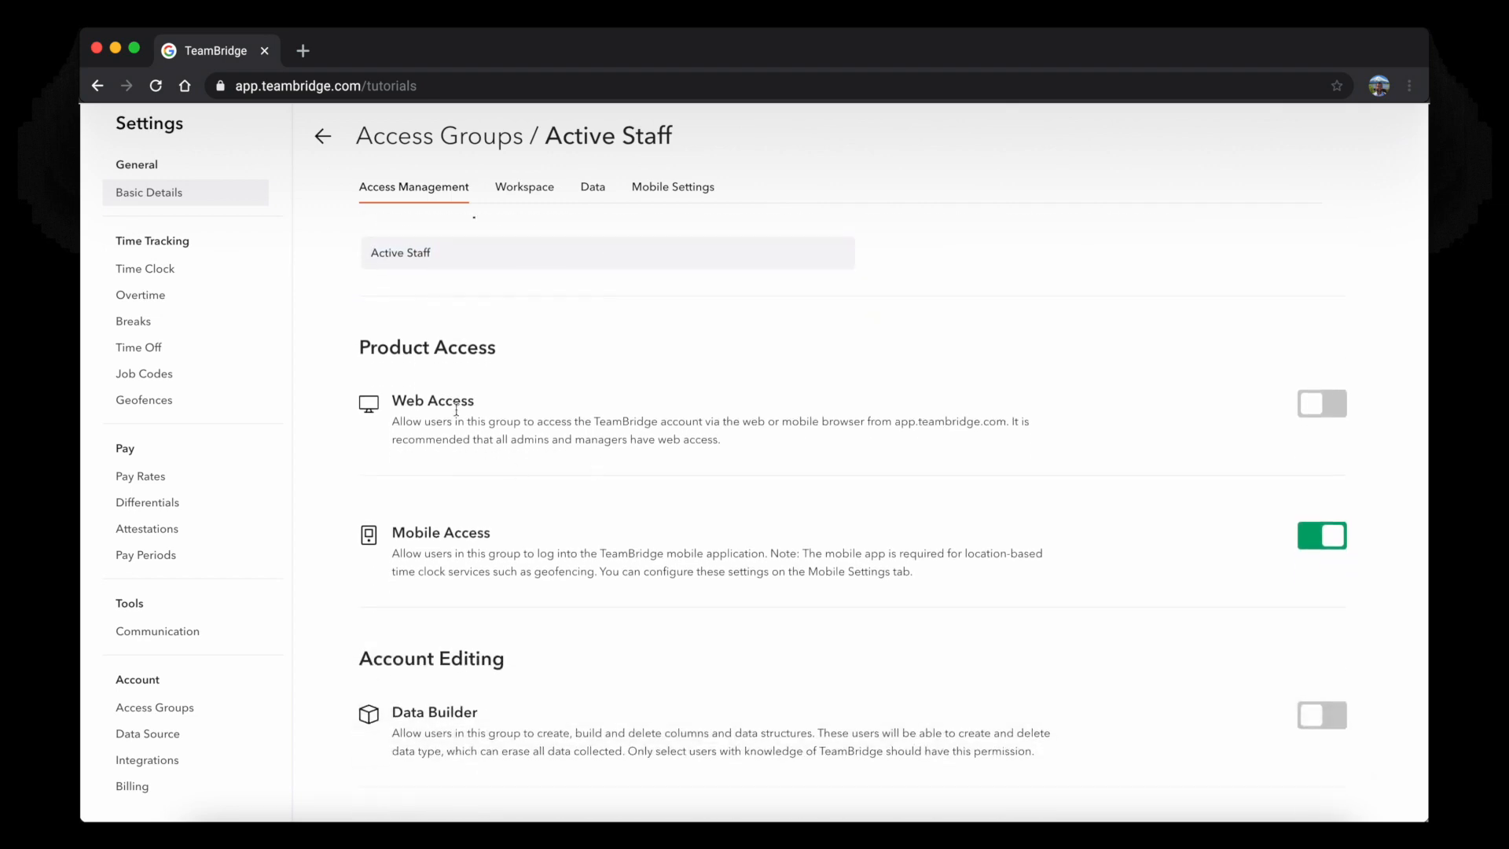
scroll(490, 492, "down", 1)
- Examine the Data Builder and Workspace Control permissions under Account Editing for the Active Staff group
scroll(401, 370, "down", 8)
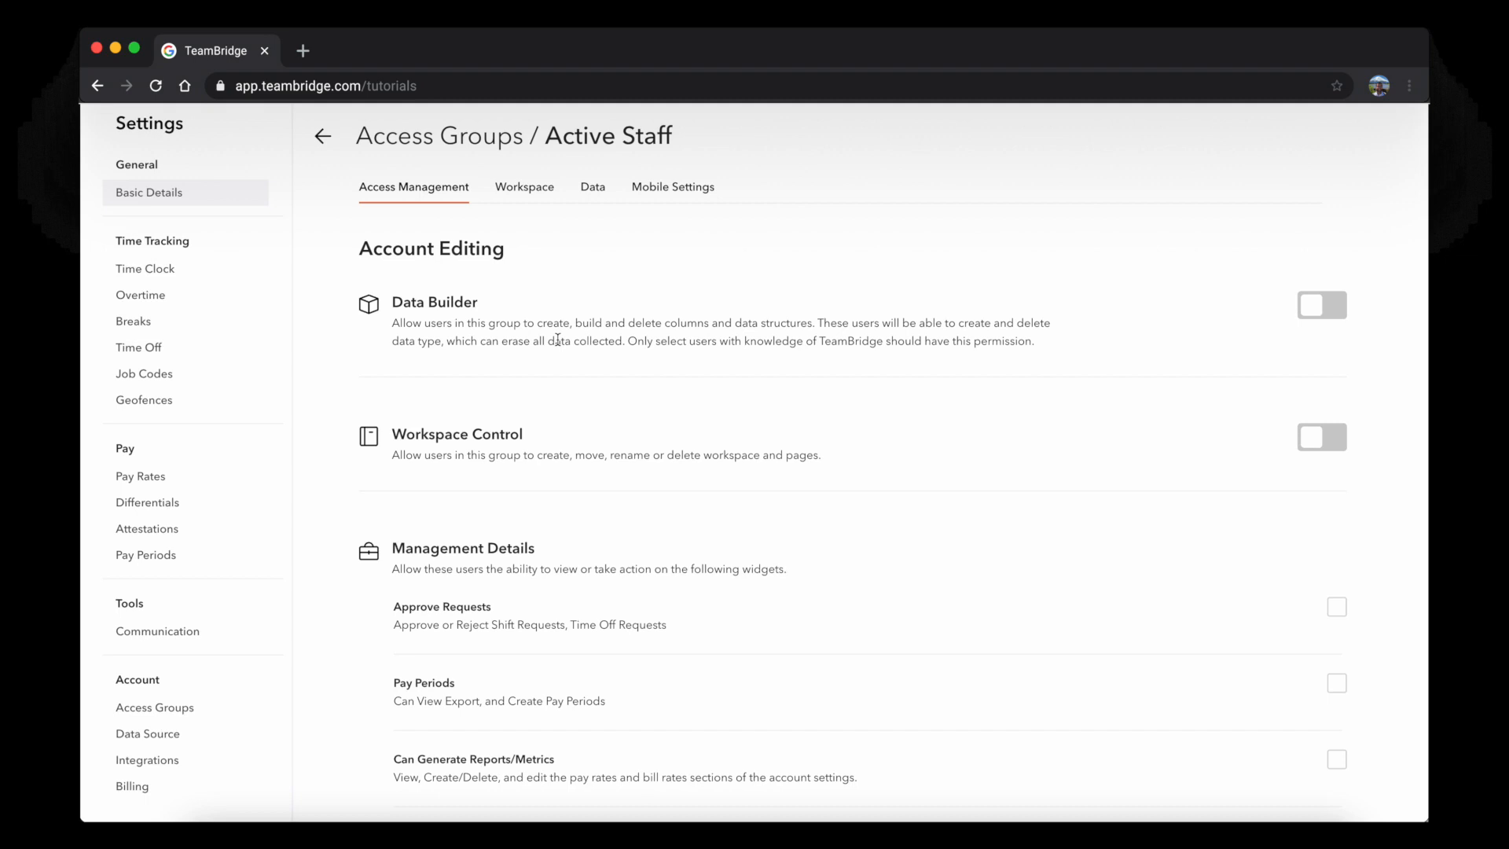
left_click_drag(629, 324, 808, 320)
left_click(654, 345)
left_click_drag(627, 345, 1040, 348)
left_click(1040, 358)
scroll(774, 401, "down", 1)
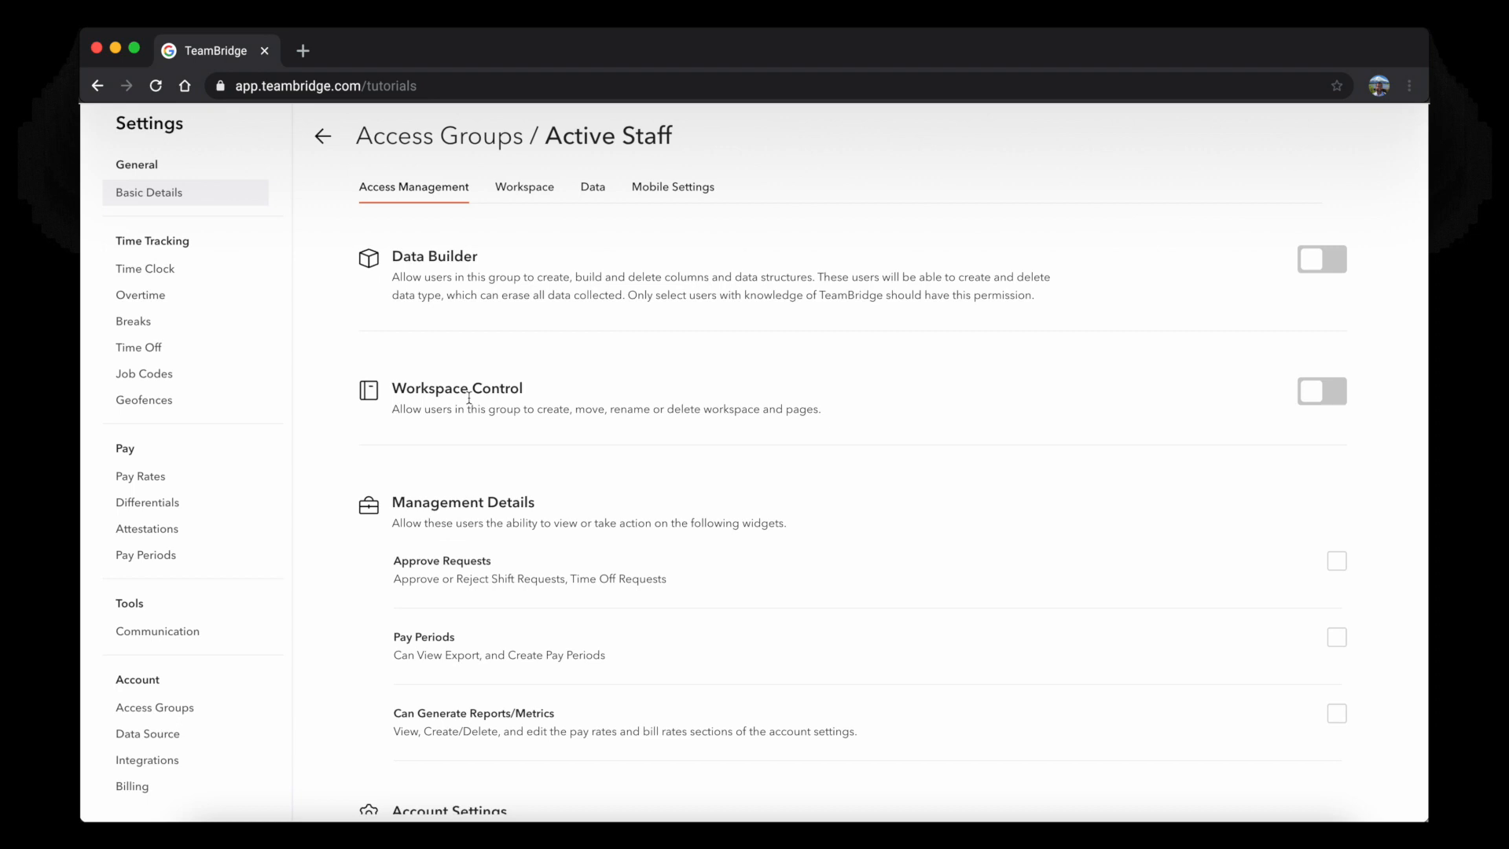
scroll(469, 396, "up", 1)
scroll(469, 397, "down", 1)
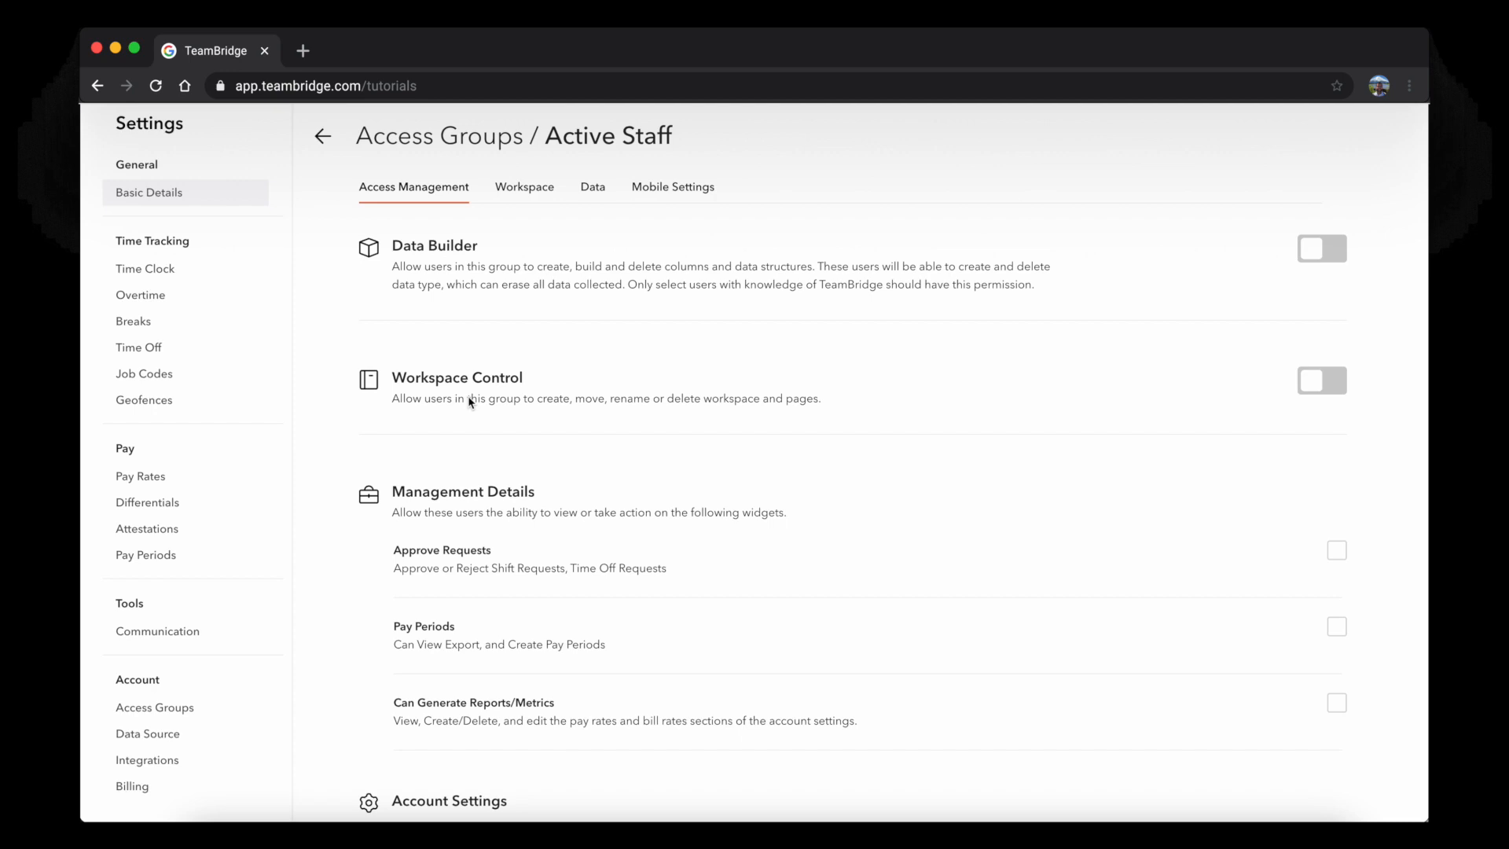
- Examine the Management Details permissions for approving requests, pay periods and generating reports
scroll(469, 394, "down", 5)
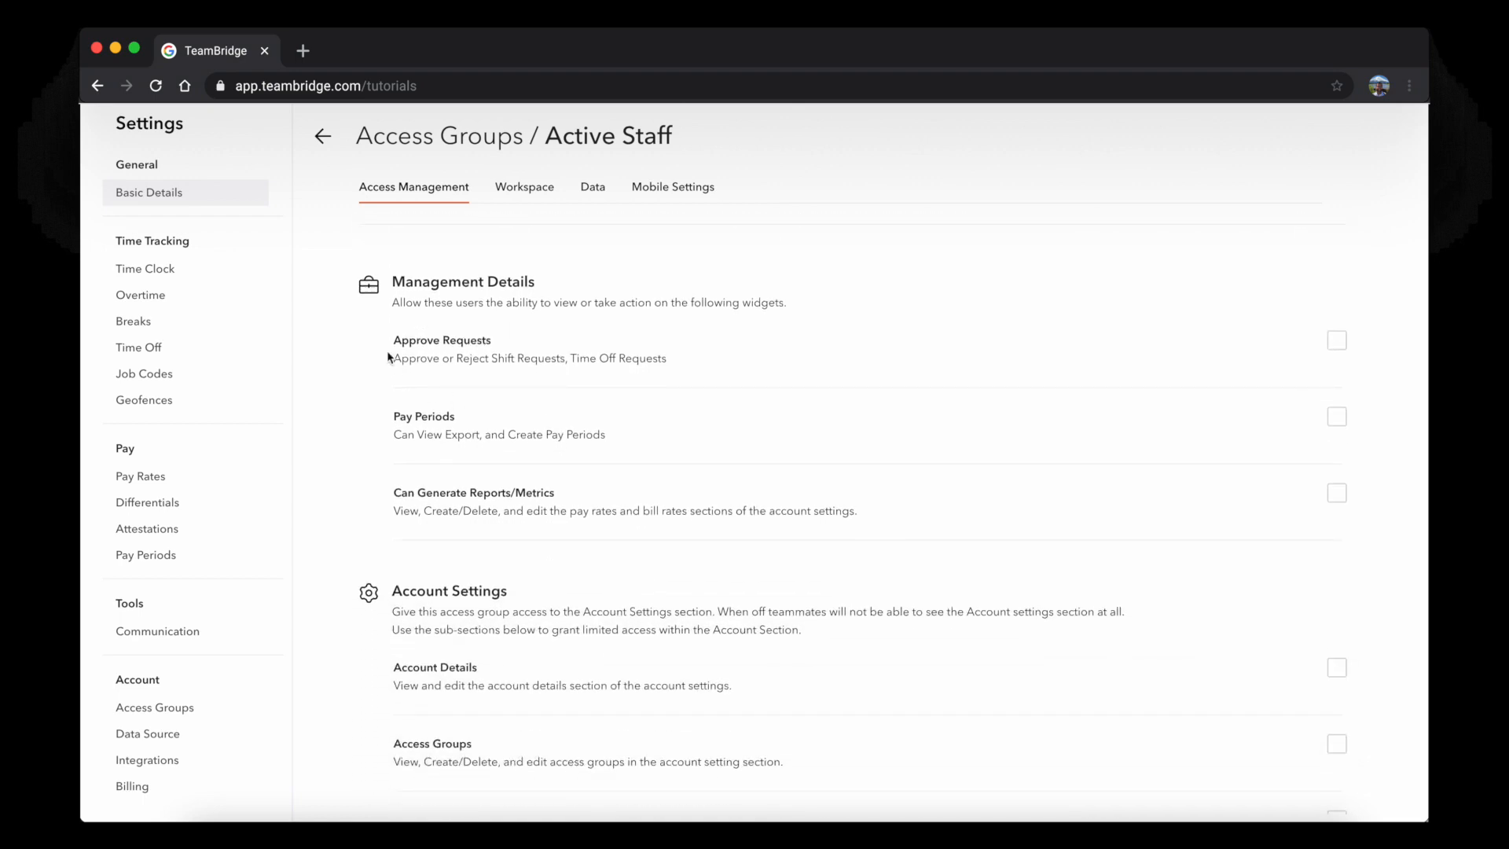
scroll(368, 363, "down", 1)
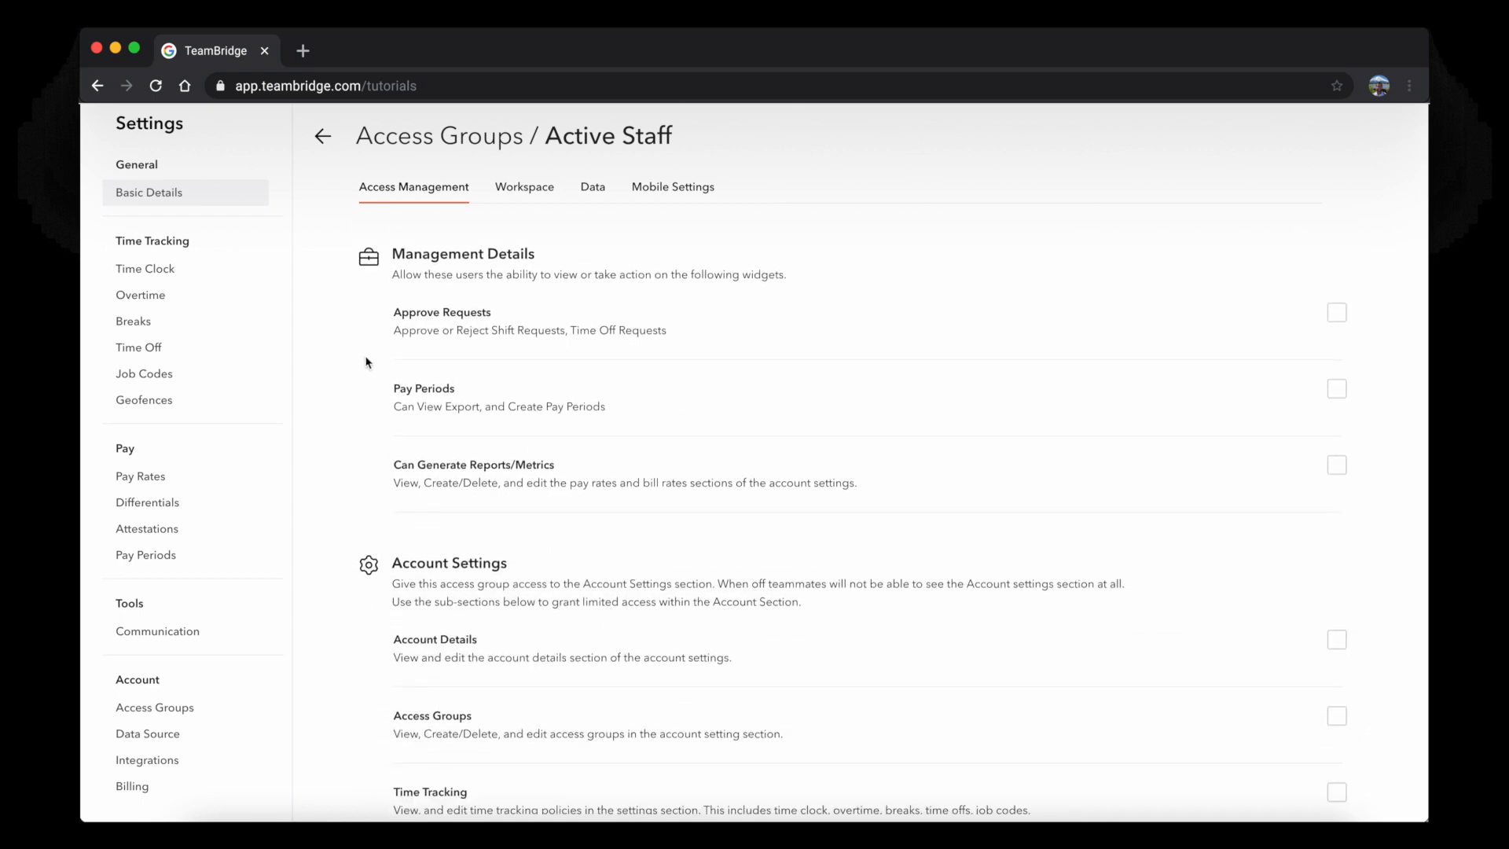
scroll(540, 402, "down", 8)
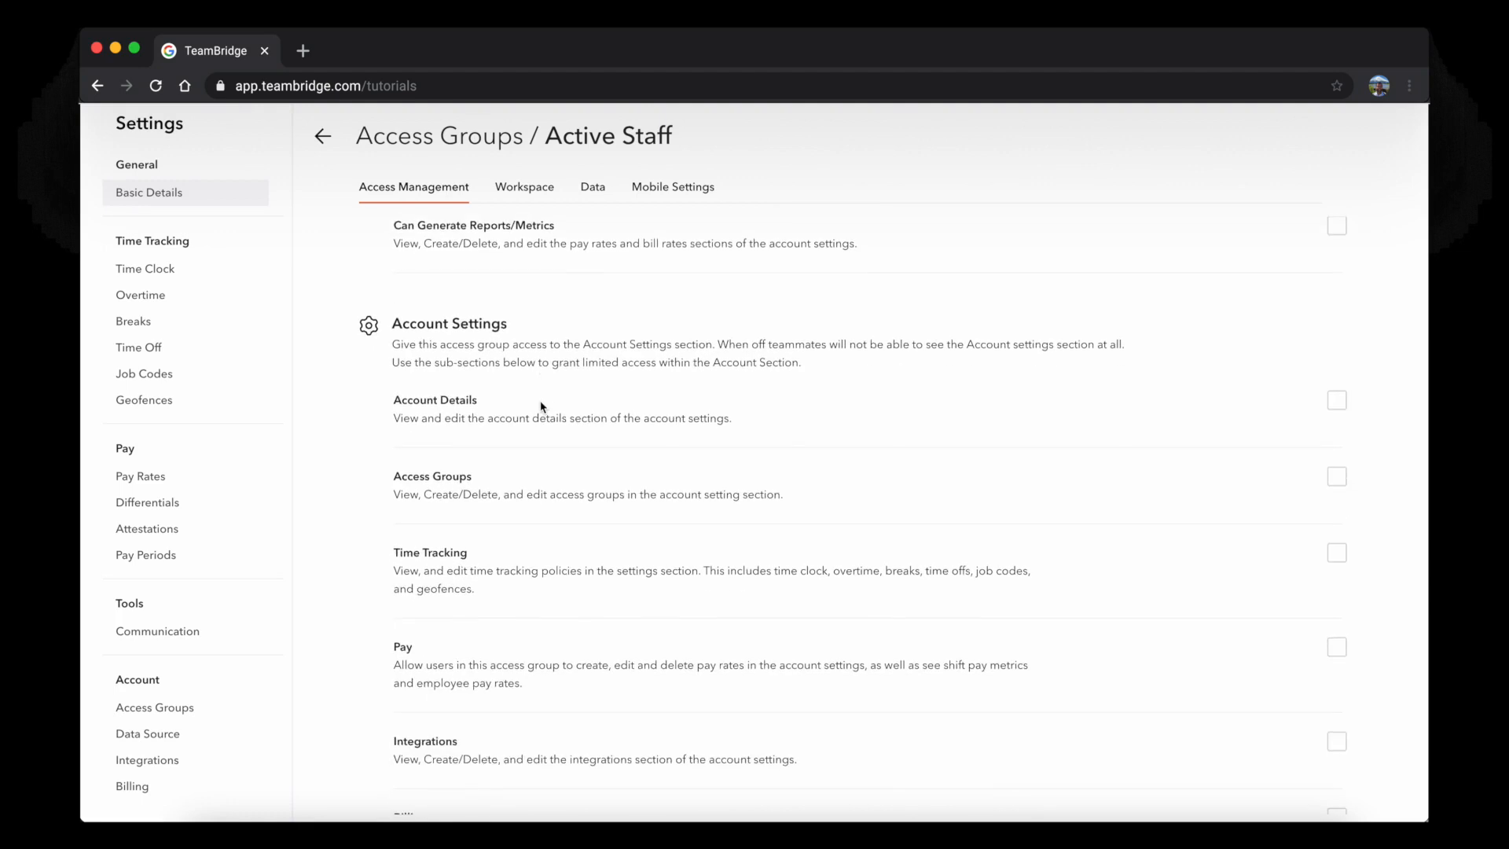
scroll(440, 329, "up", 6)
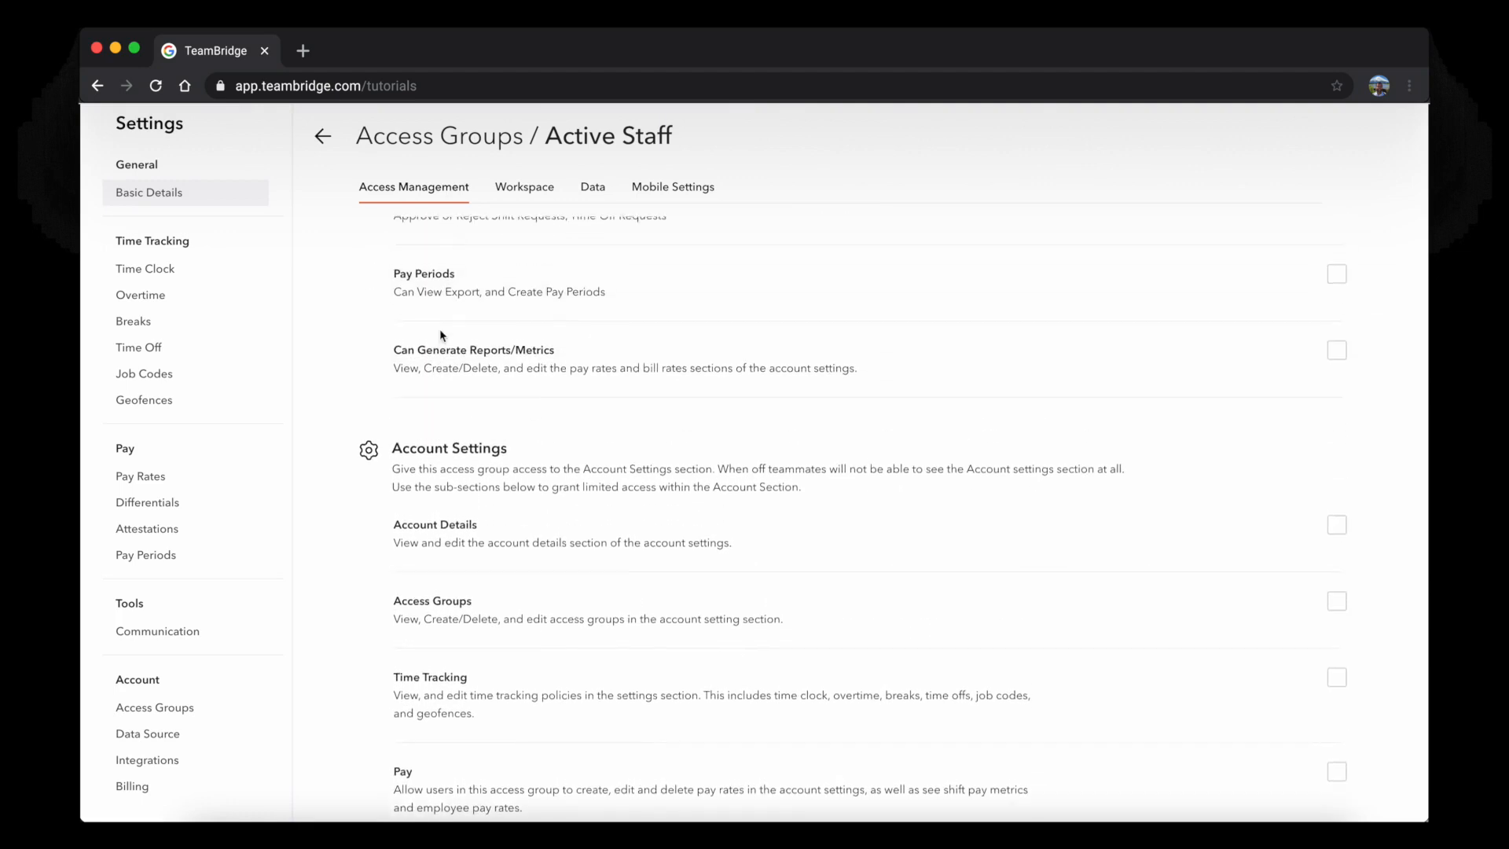
scroll(440, 329, "up", 1)
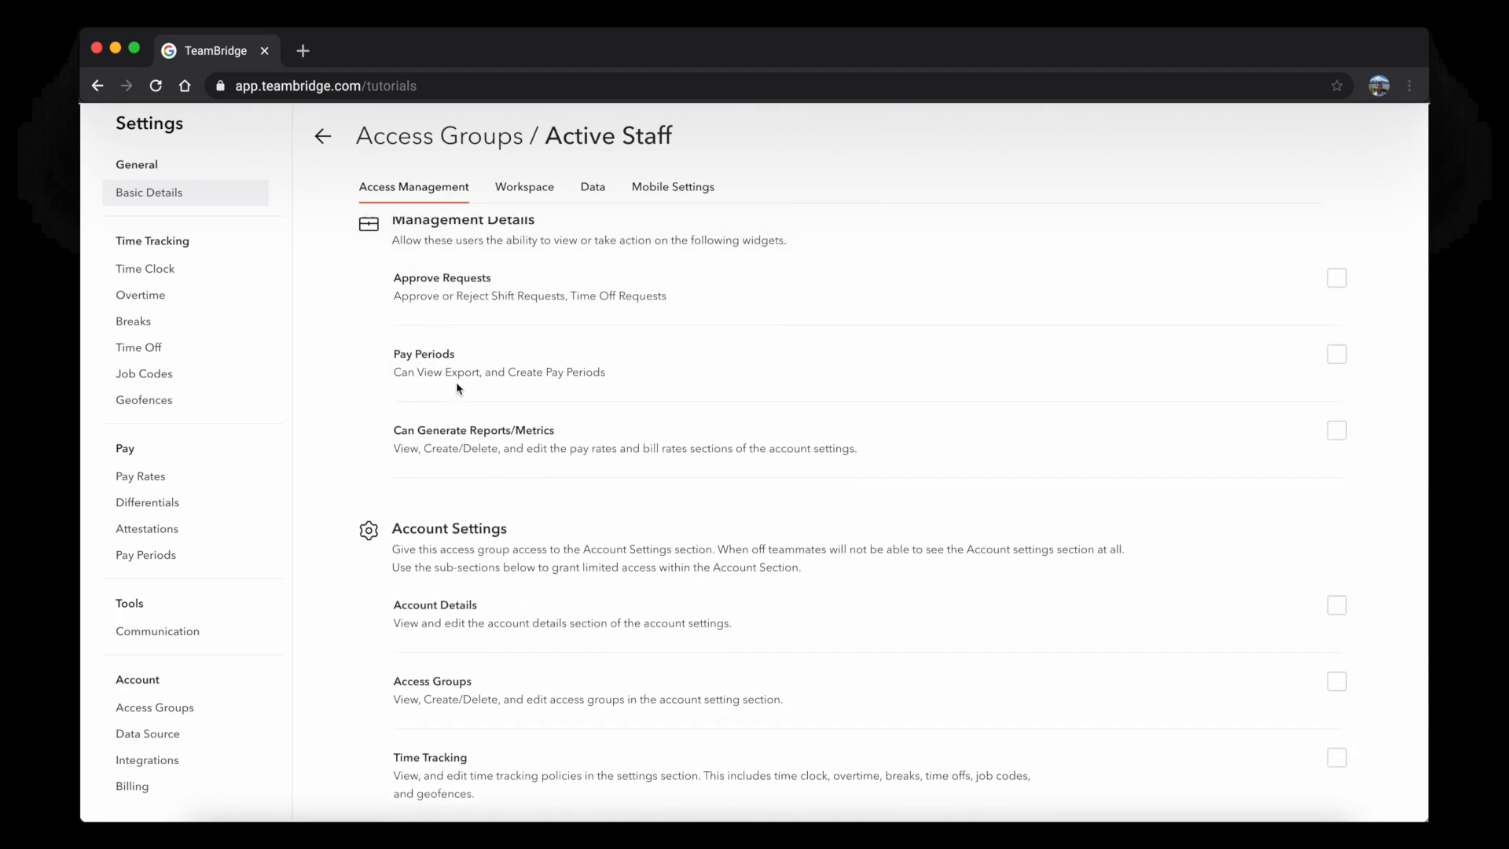
scroll(468, 395, "up", 1)
scroll(487, 399, "down", 1)
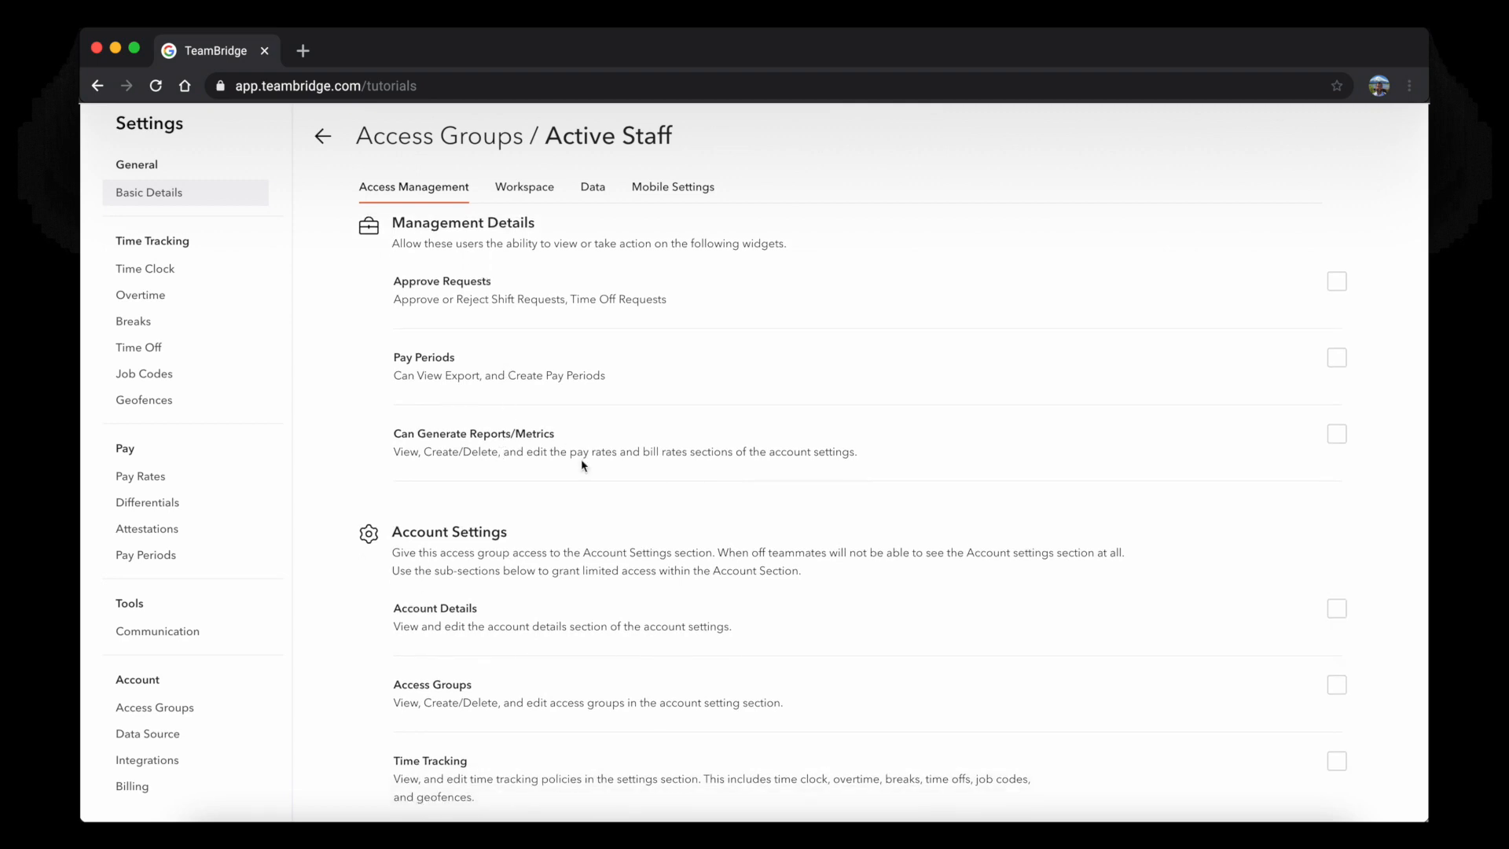
- Examine the Account Settings permissions, including the option to automatically apply all filter updates
scroll(581, 465, "down", 7)
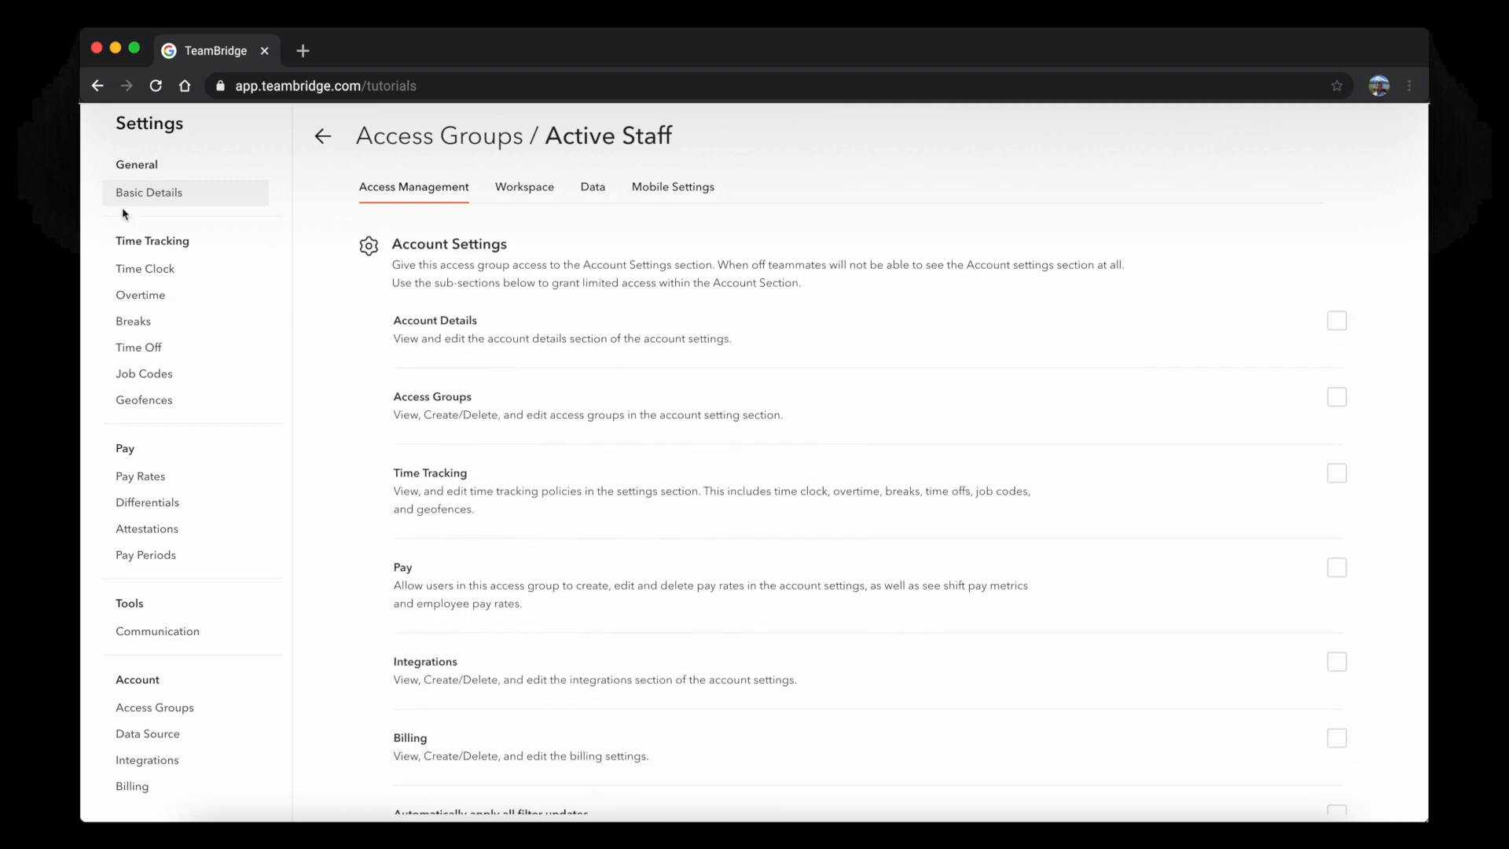
scroll(519, 362, "down", 1)
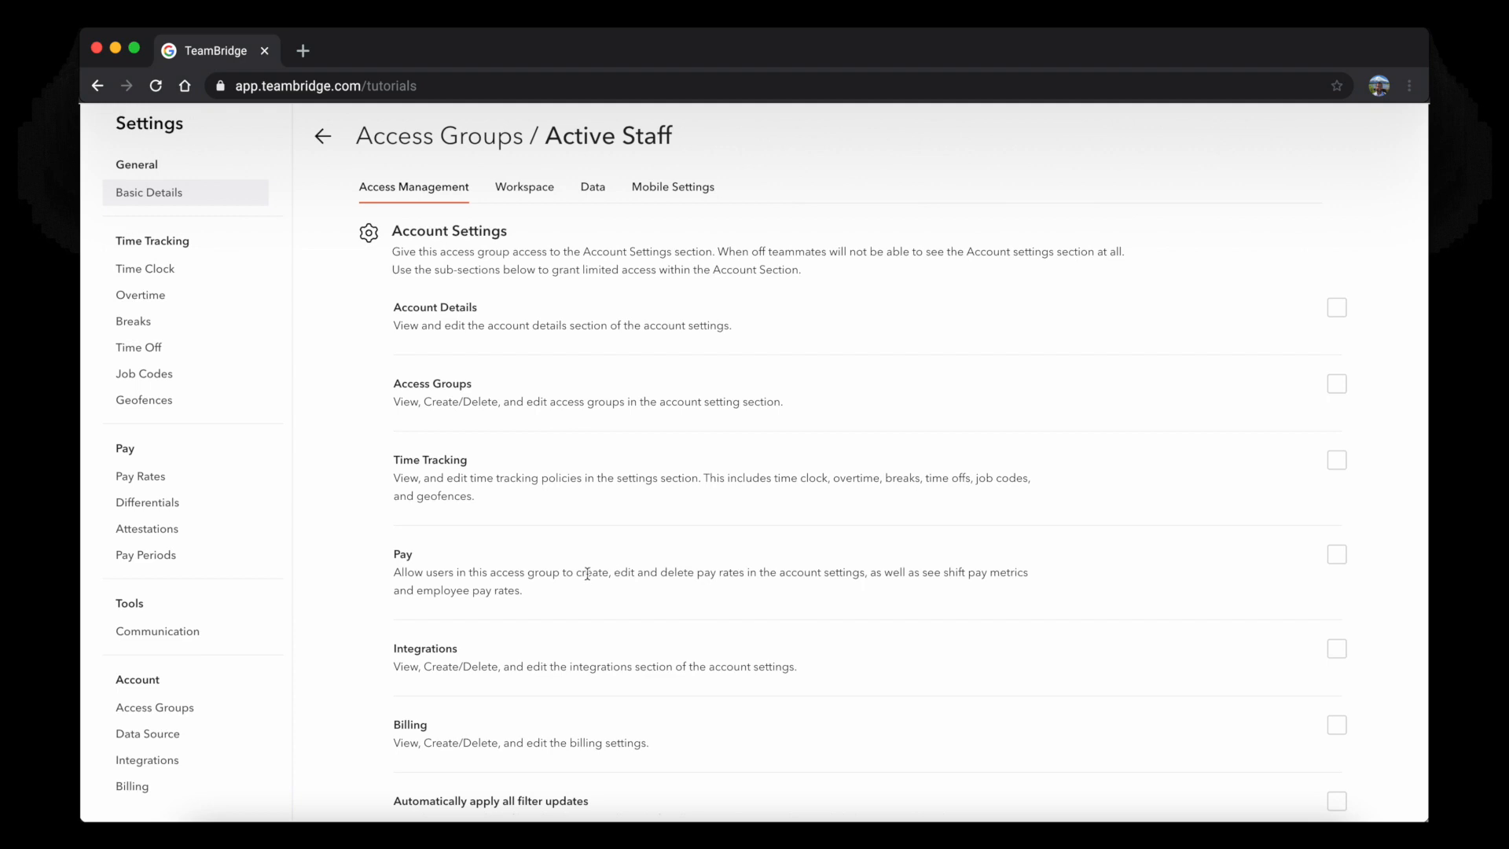
scroll(587, 574, "down", 5)
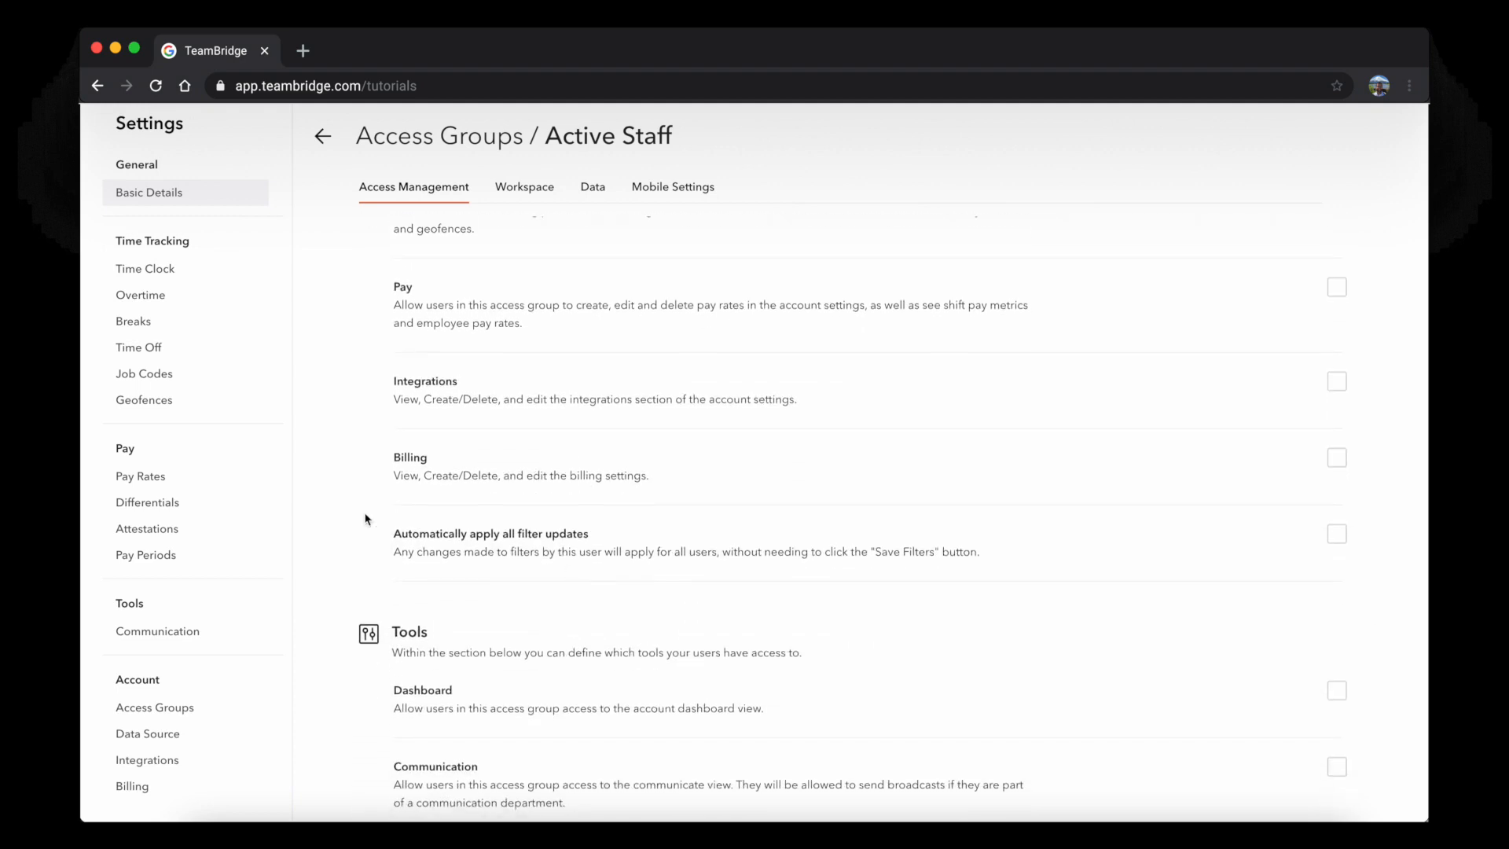
left_click_drag(391, 532, 627, 536)
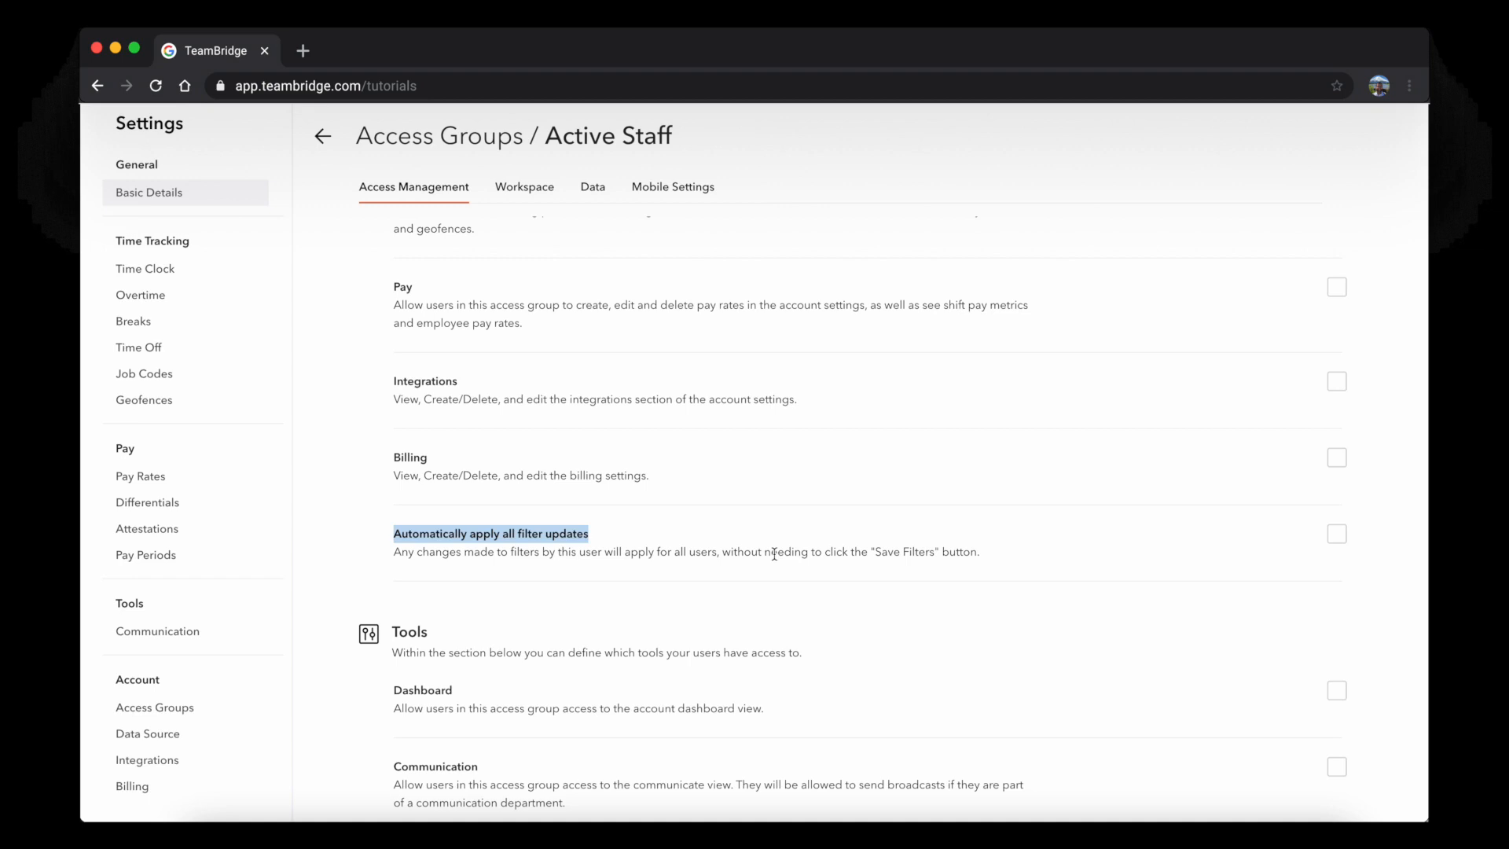
left_click(1068, 539)
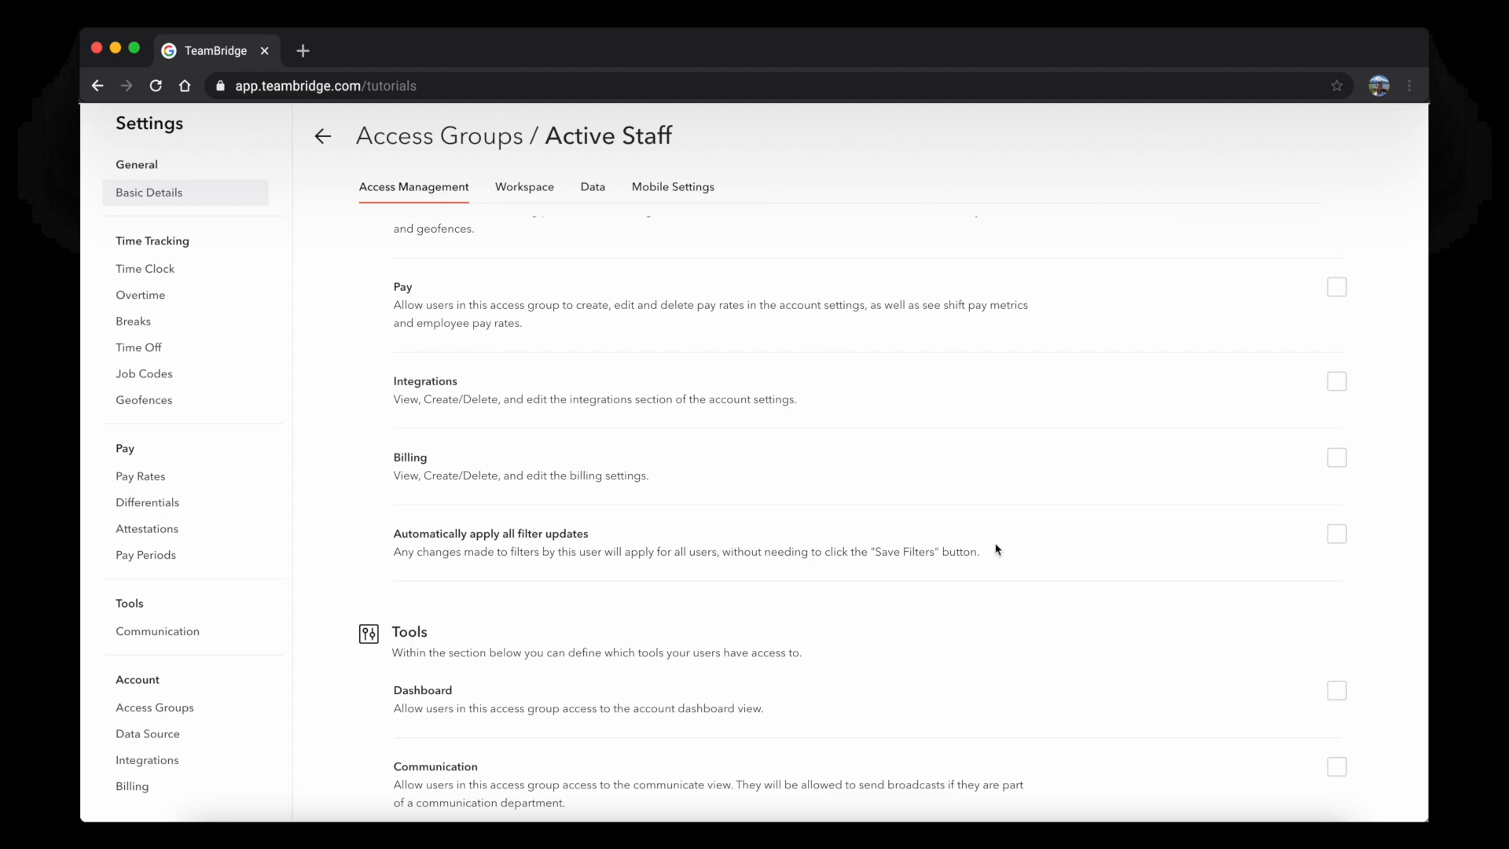
- Look over the Active Staff group's Tools permissions and leave the settings for the Schedules page
scroll(996, 542, "down", 5)
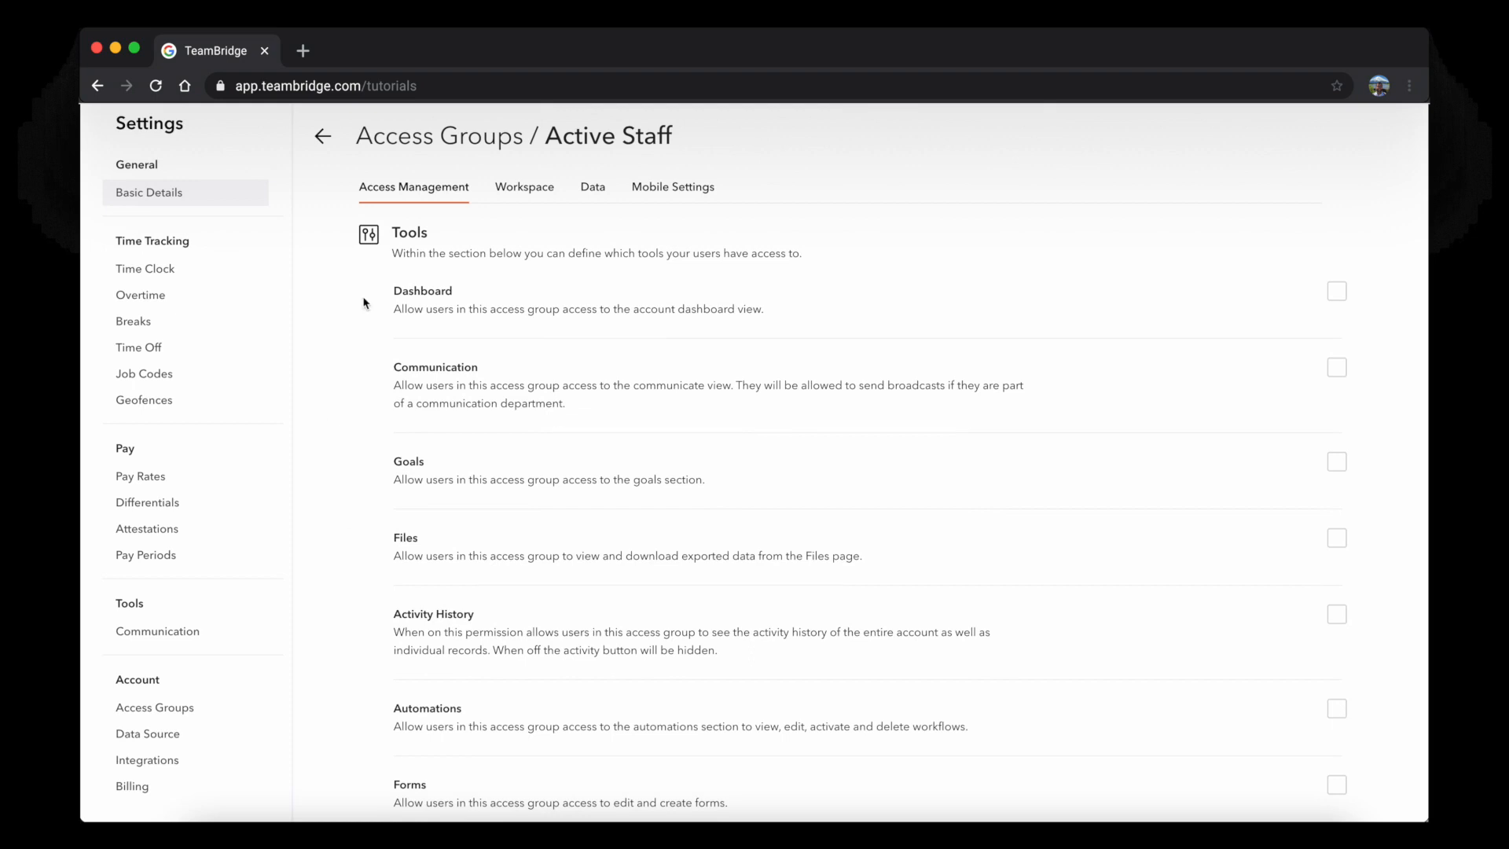
left_click(321, 138)
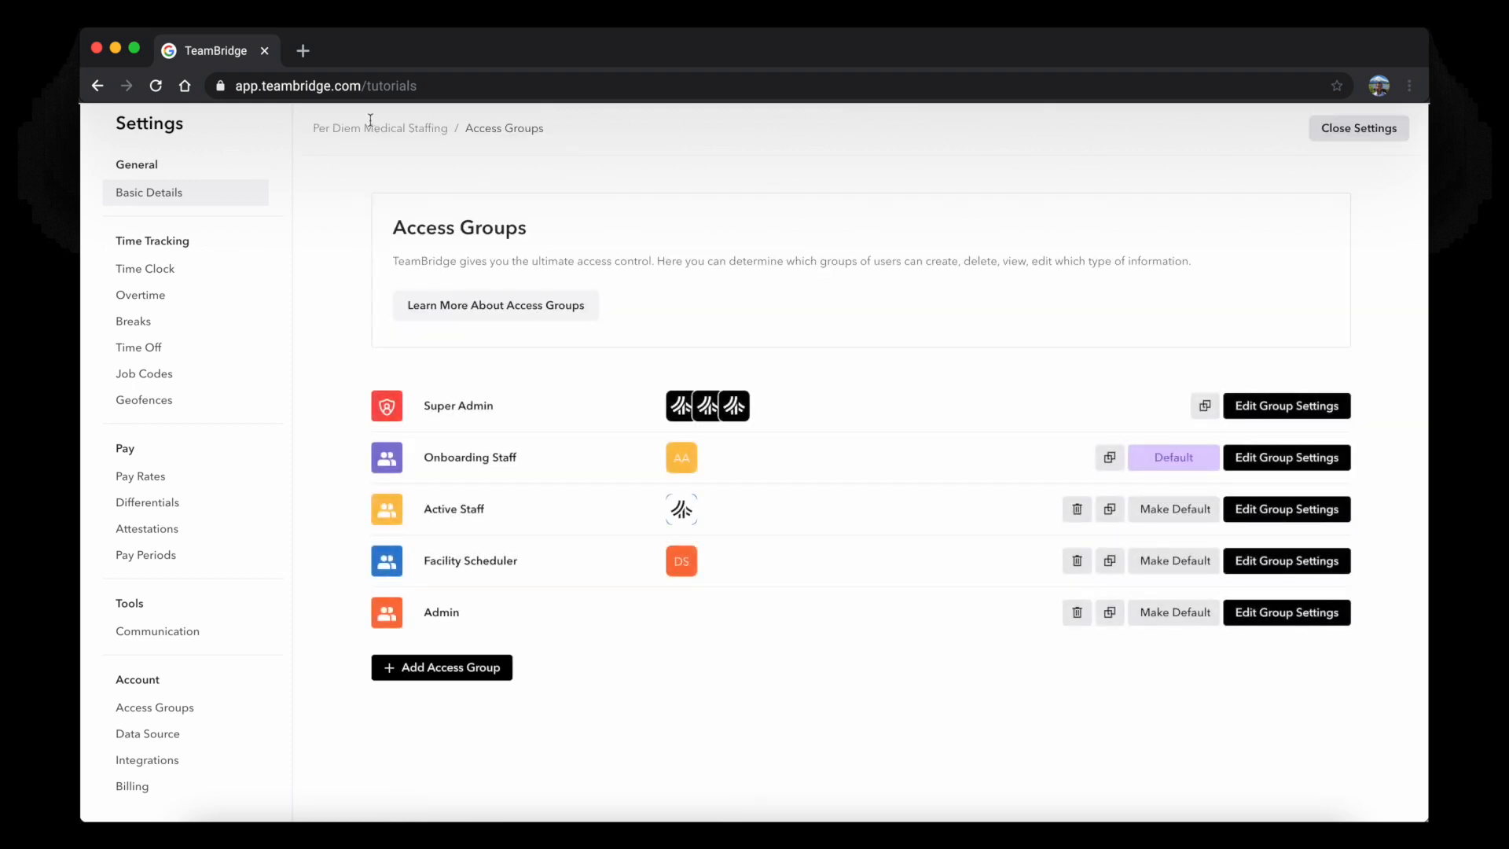
left_click(1375, 130)
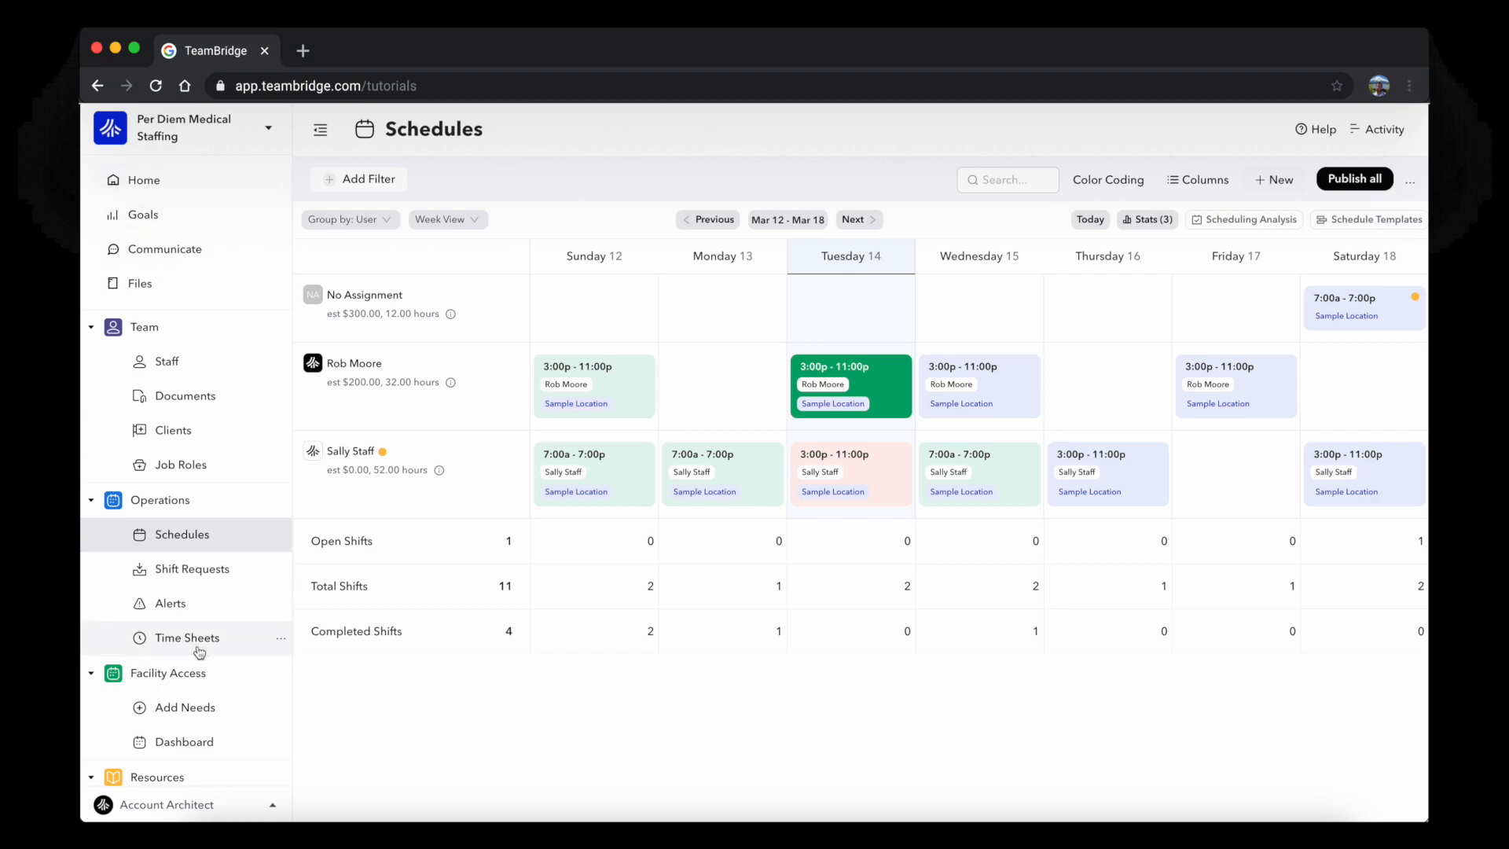
- Reopen the Active Staff access group from the account settings and examine its Activity History permission under Tools
left_click(195, 804)
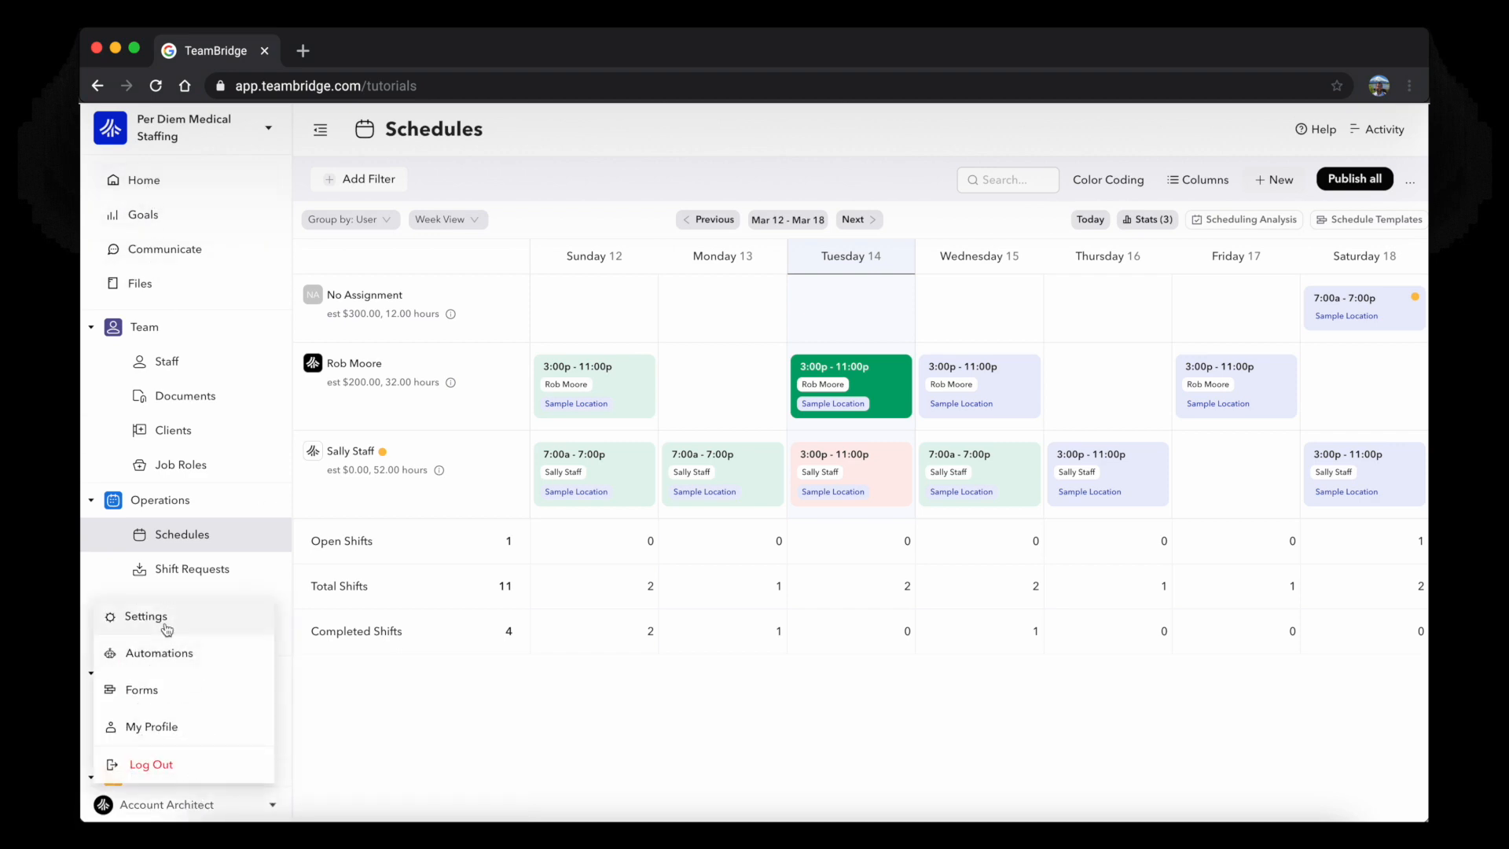
left_click(126, 617)
left_click(165, 722)
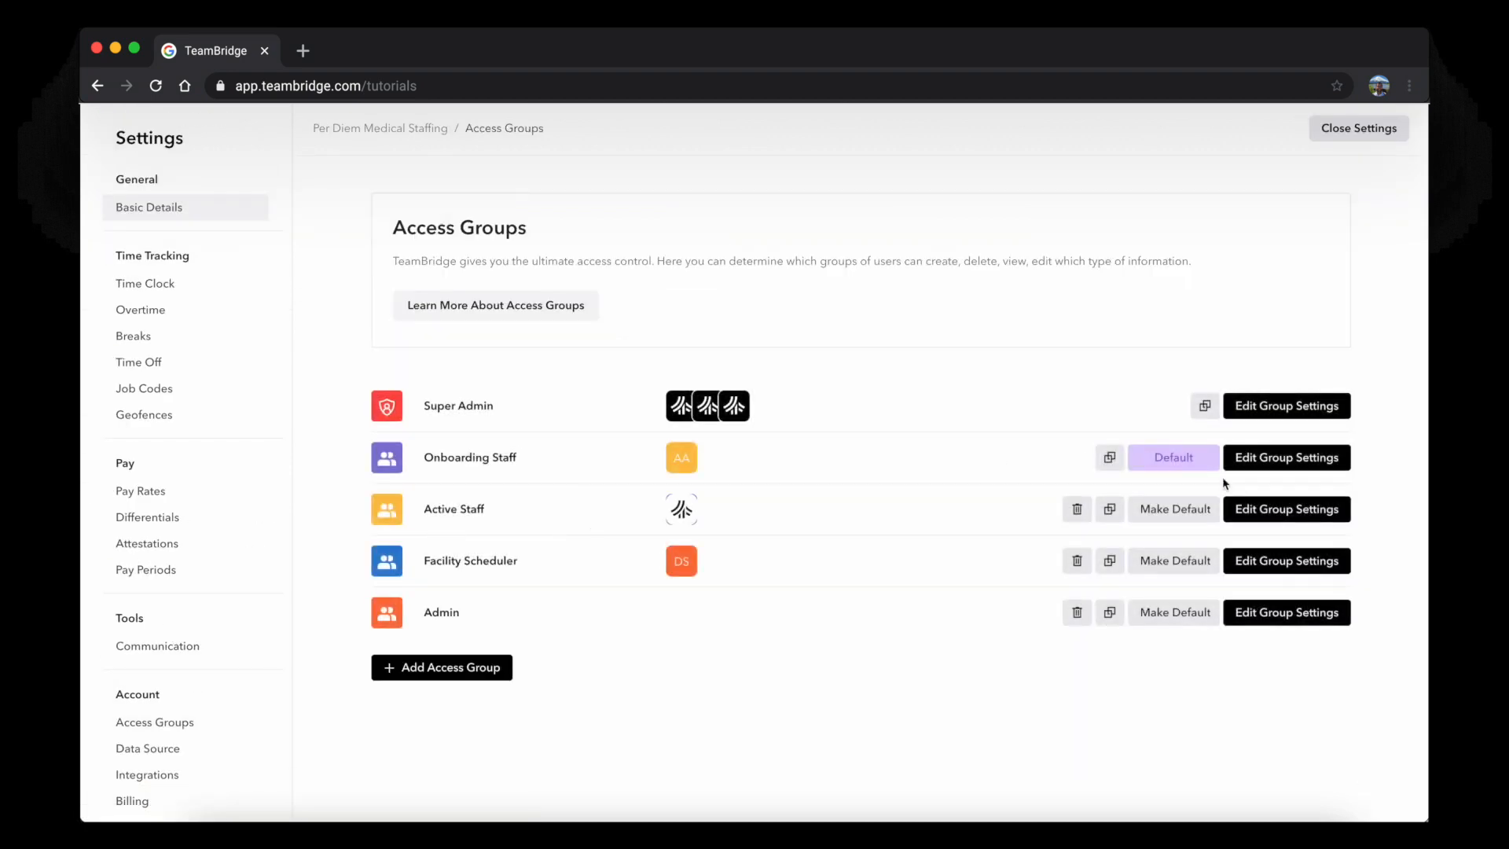
left_click(1255, 518)
scroll(801, 521, "down", 10)
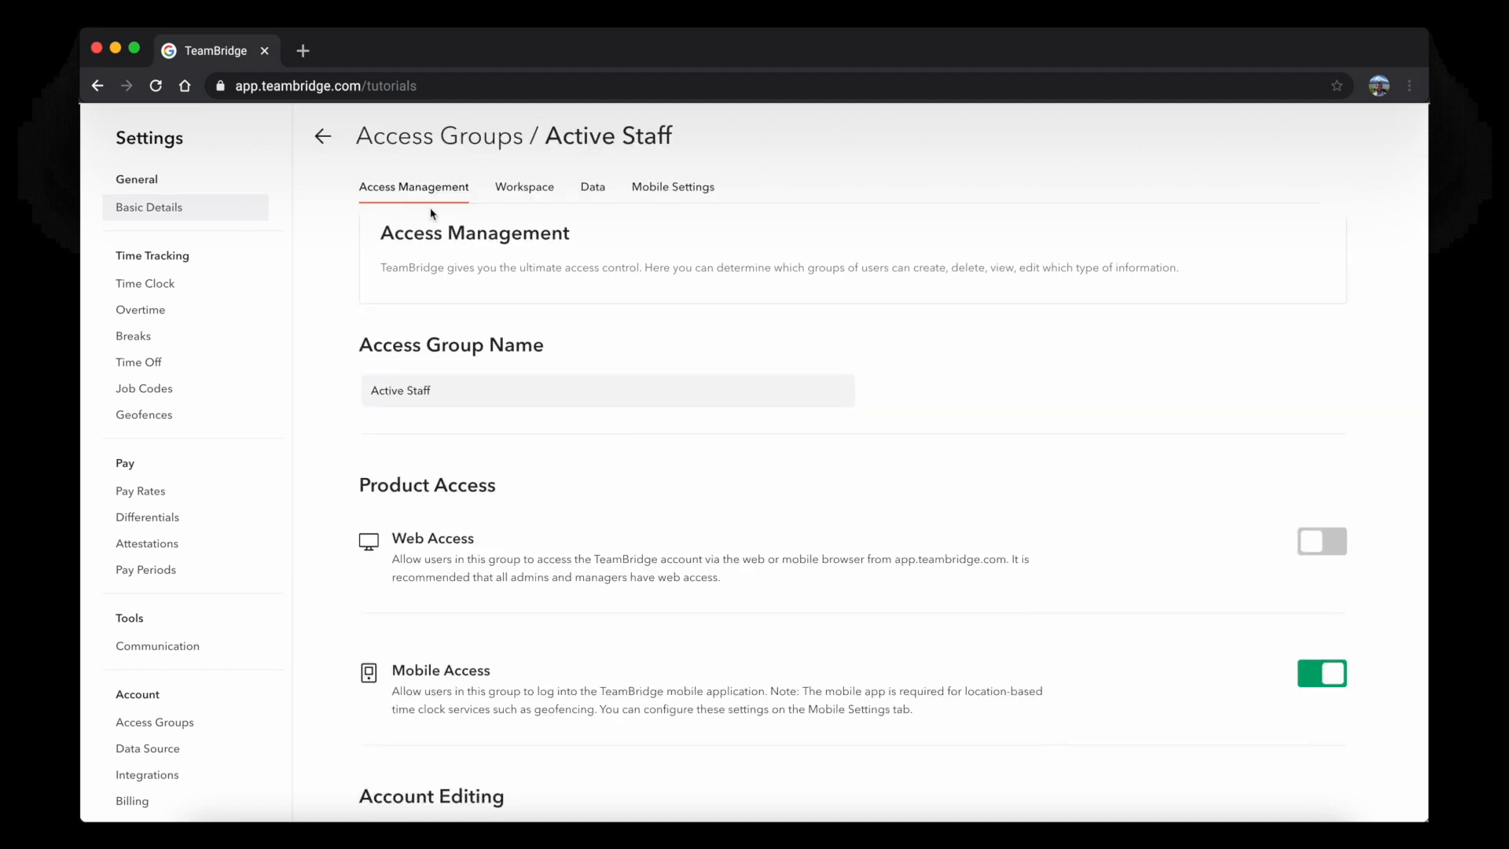
scroll(437, 542, "up", 10)
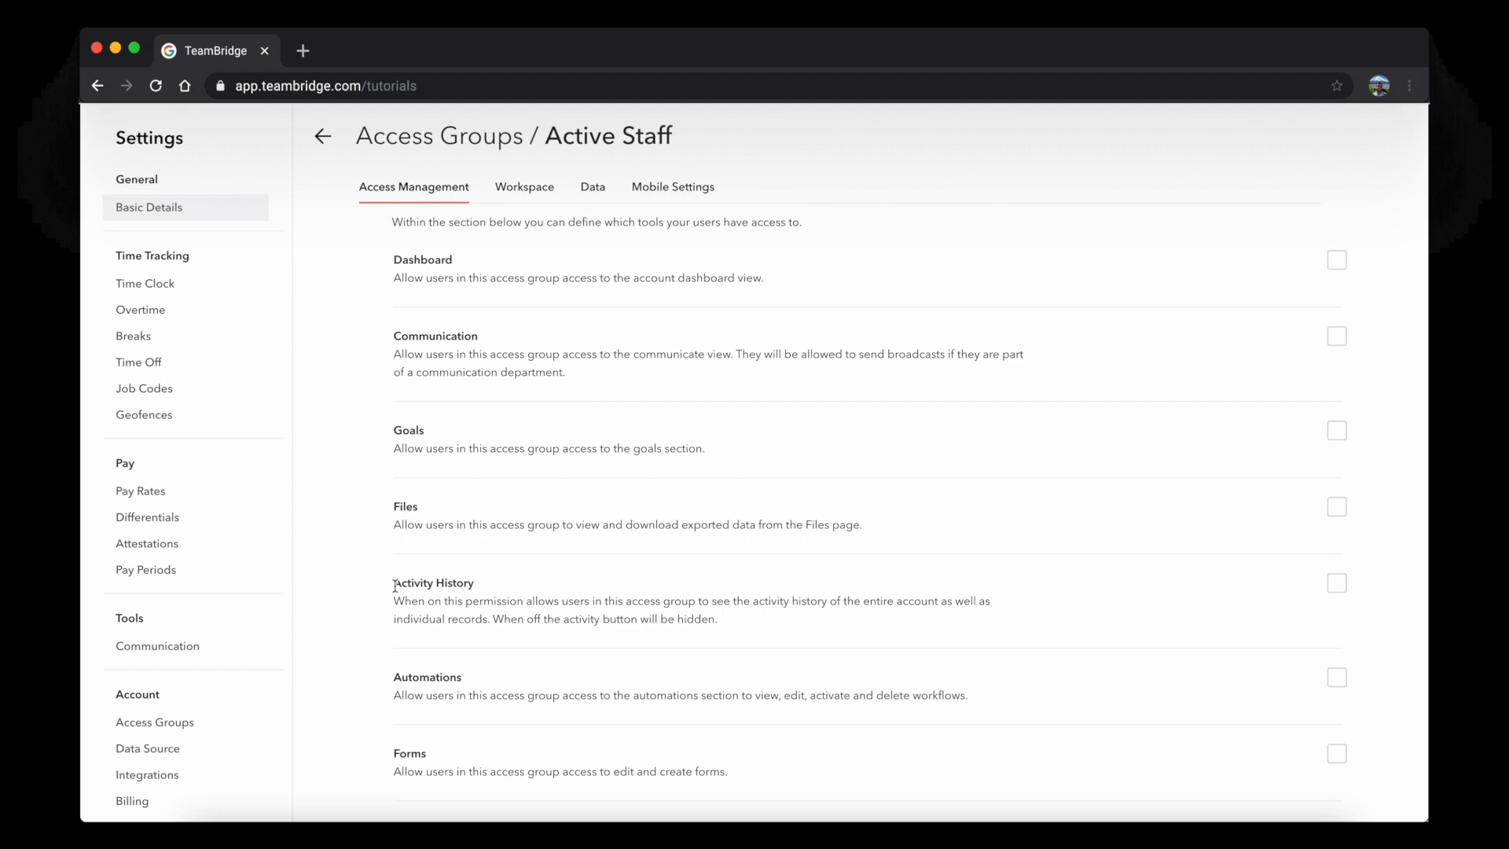
left_click_drag(395, 585, 476, 584)
left_click(623, 574)
- Leave the settings, view the account-wide activity feed on the Schedules page, and close the feed
left_click(322, 137)
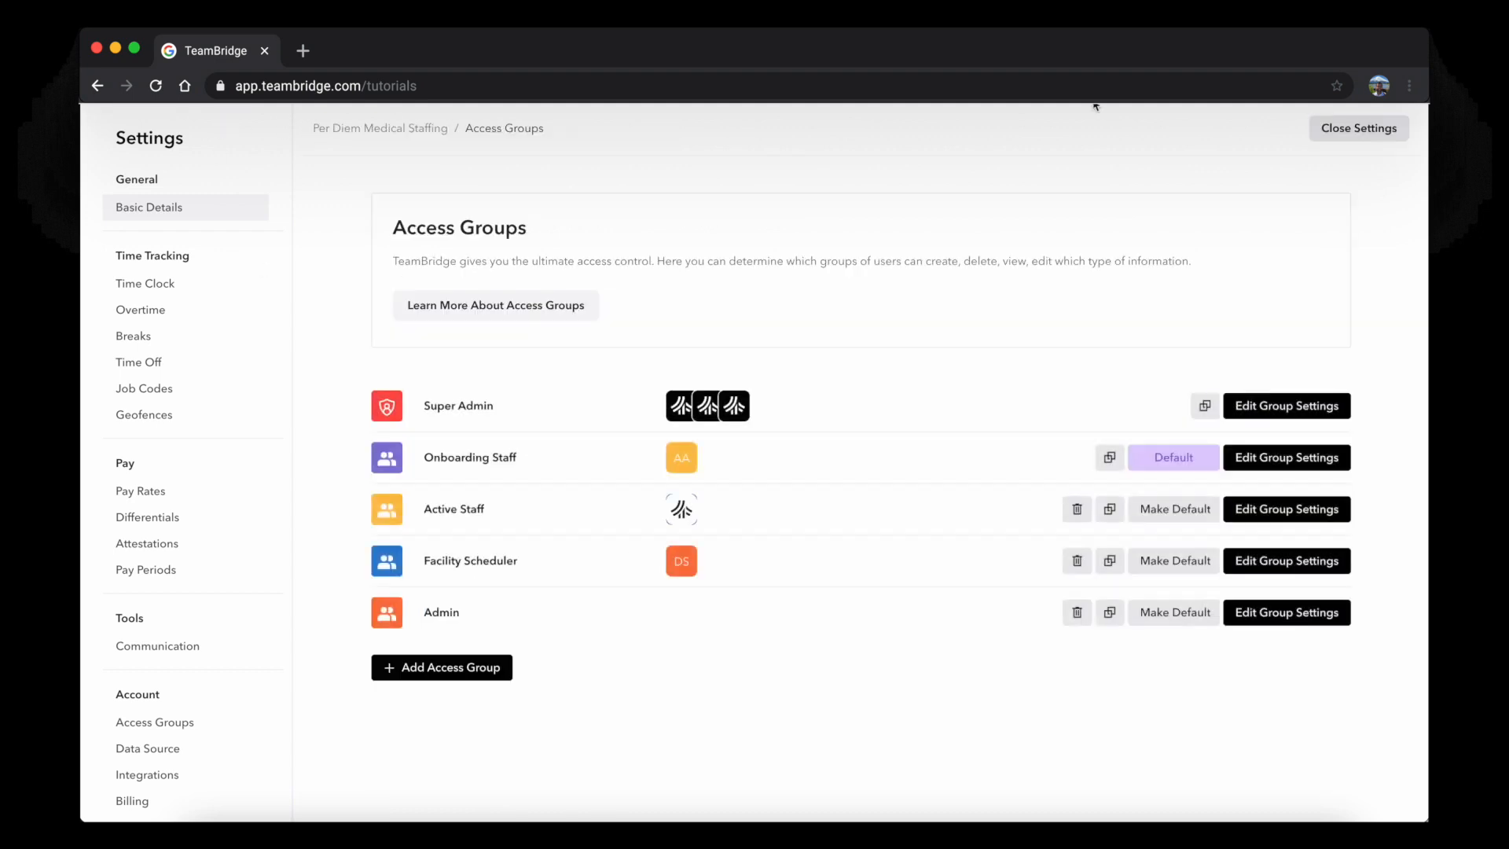
left_click(1359, 128)
left_click(1373, 140)
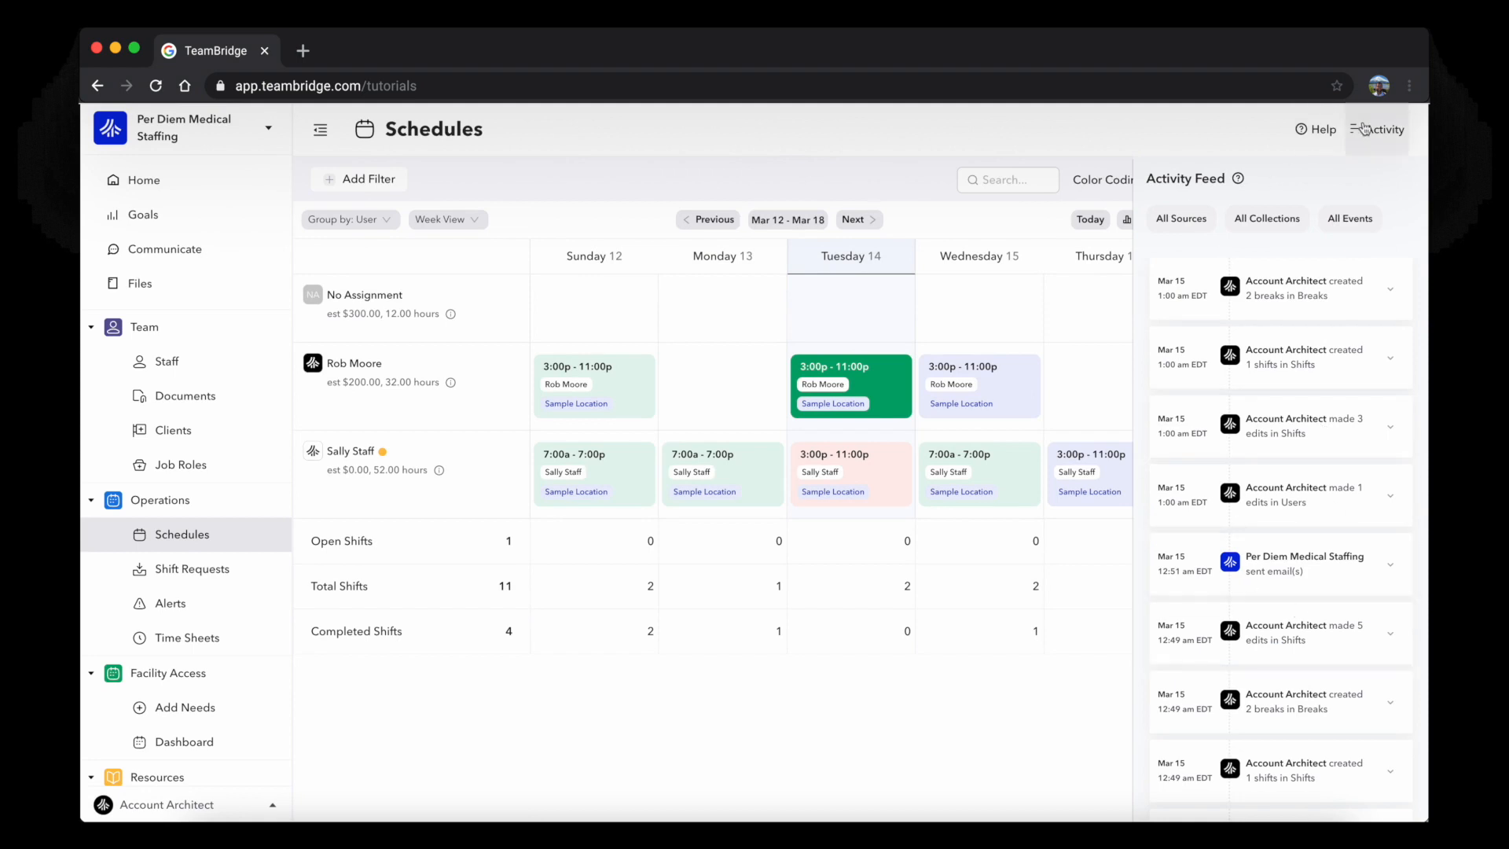
left_click(1365, 128)
- Open the Tuesday 14 ongoing shift, inspect the shift-creation entry in its activity feed, and close the shift
left_click(888, 393)
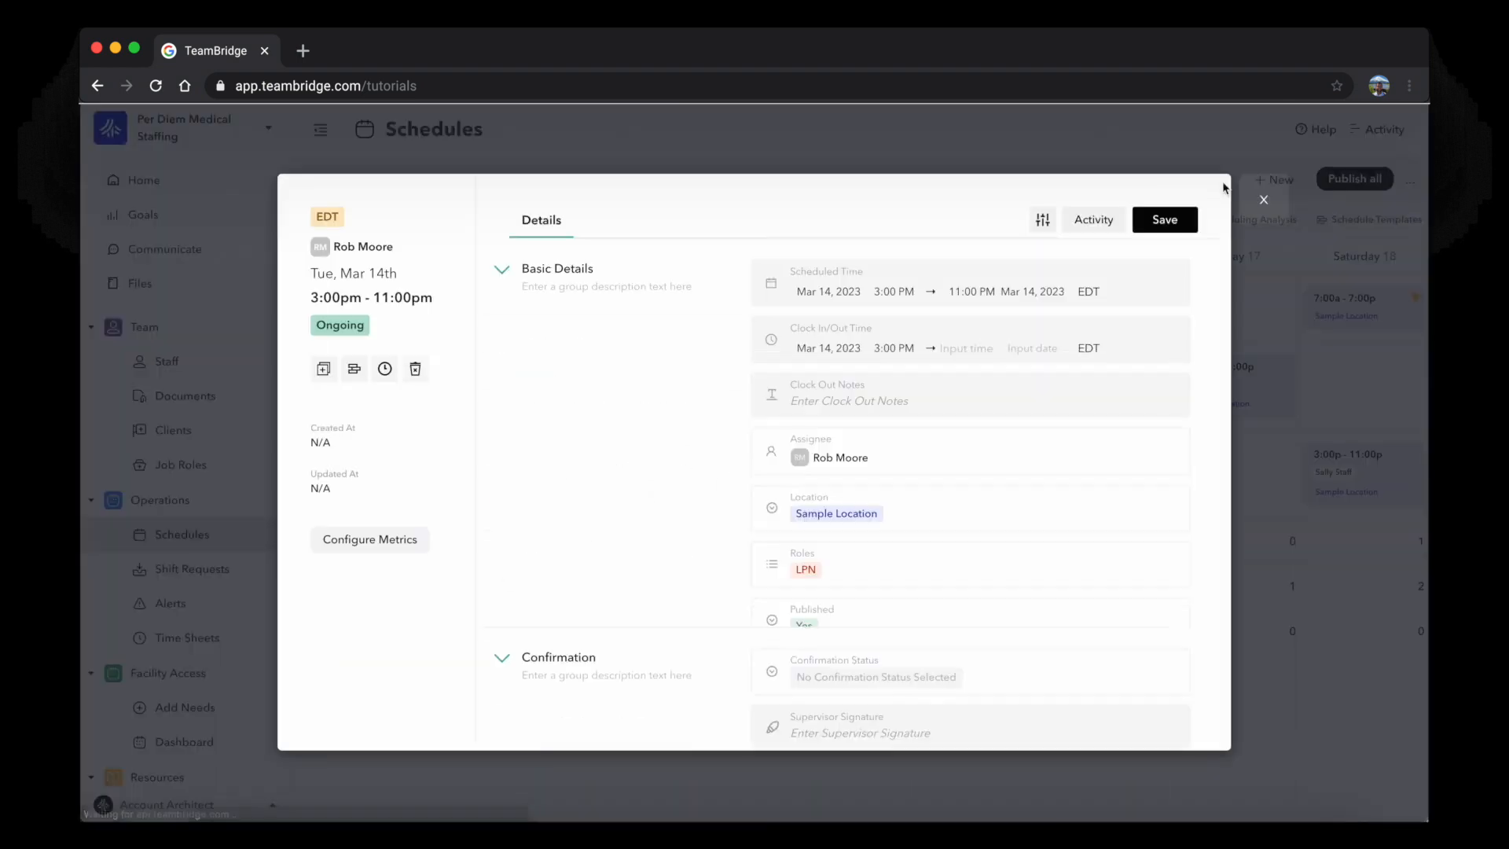
left_click(1093, 221)
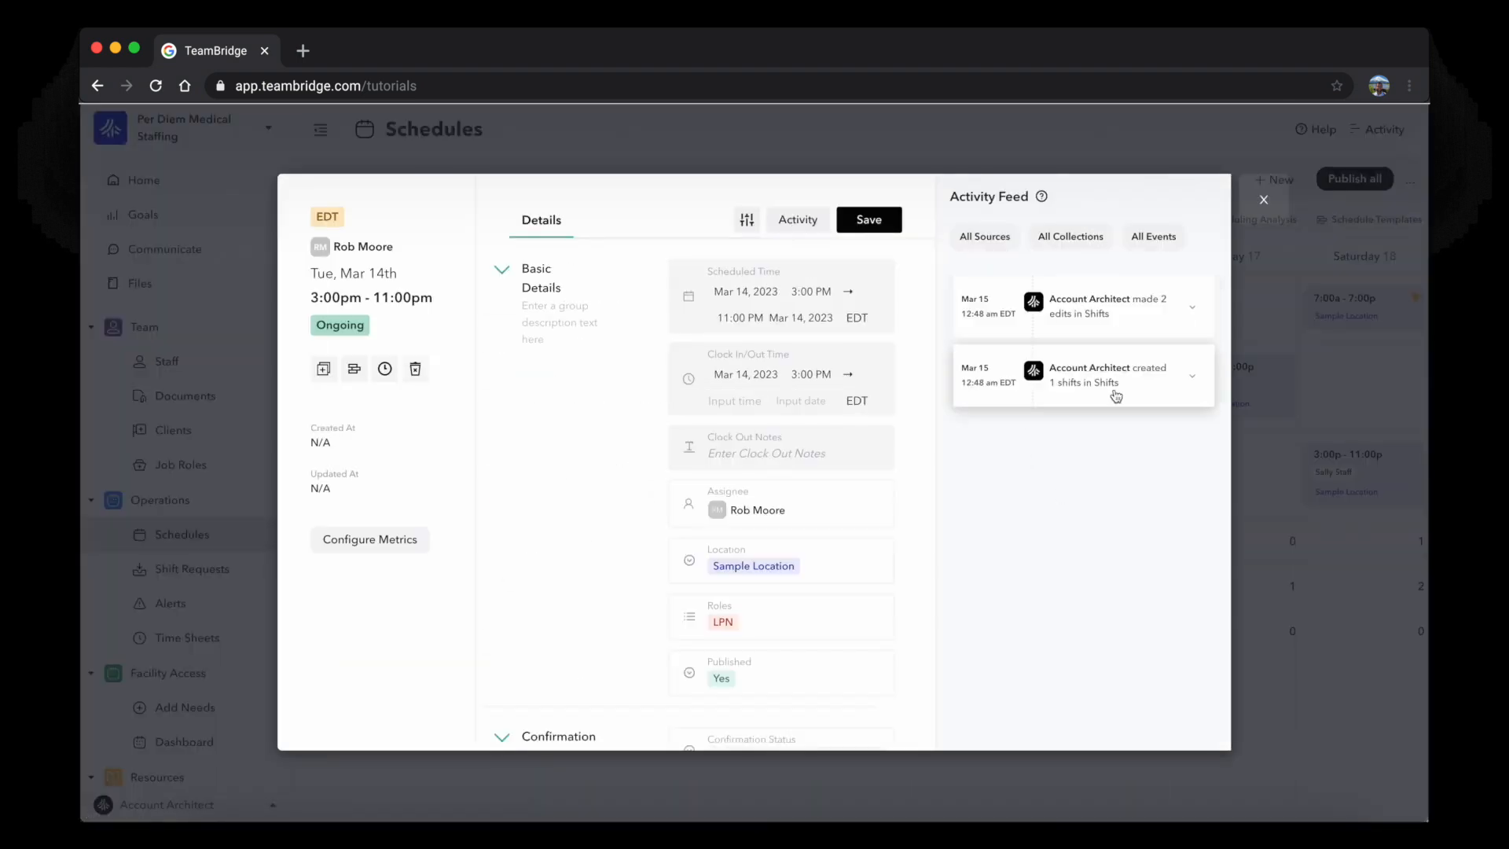
left_click(1148, 381)
left_click(1262, 199)
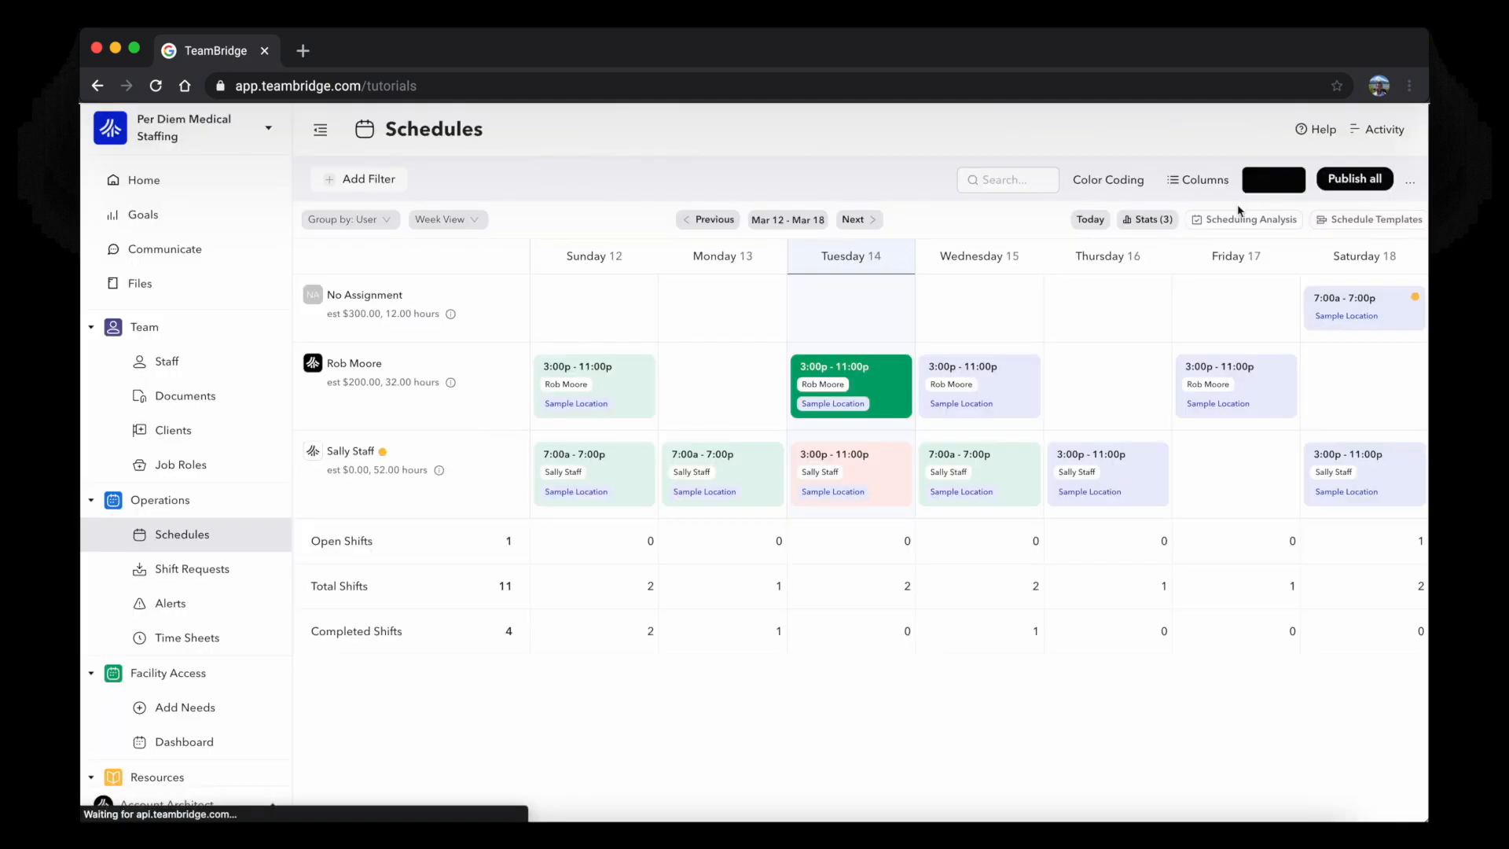
- Return to the Access Groups page in the account settings
left_click(205, 803)
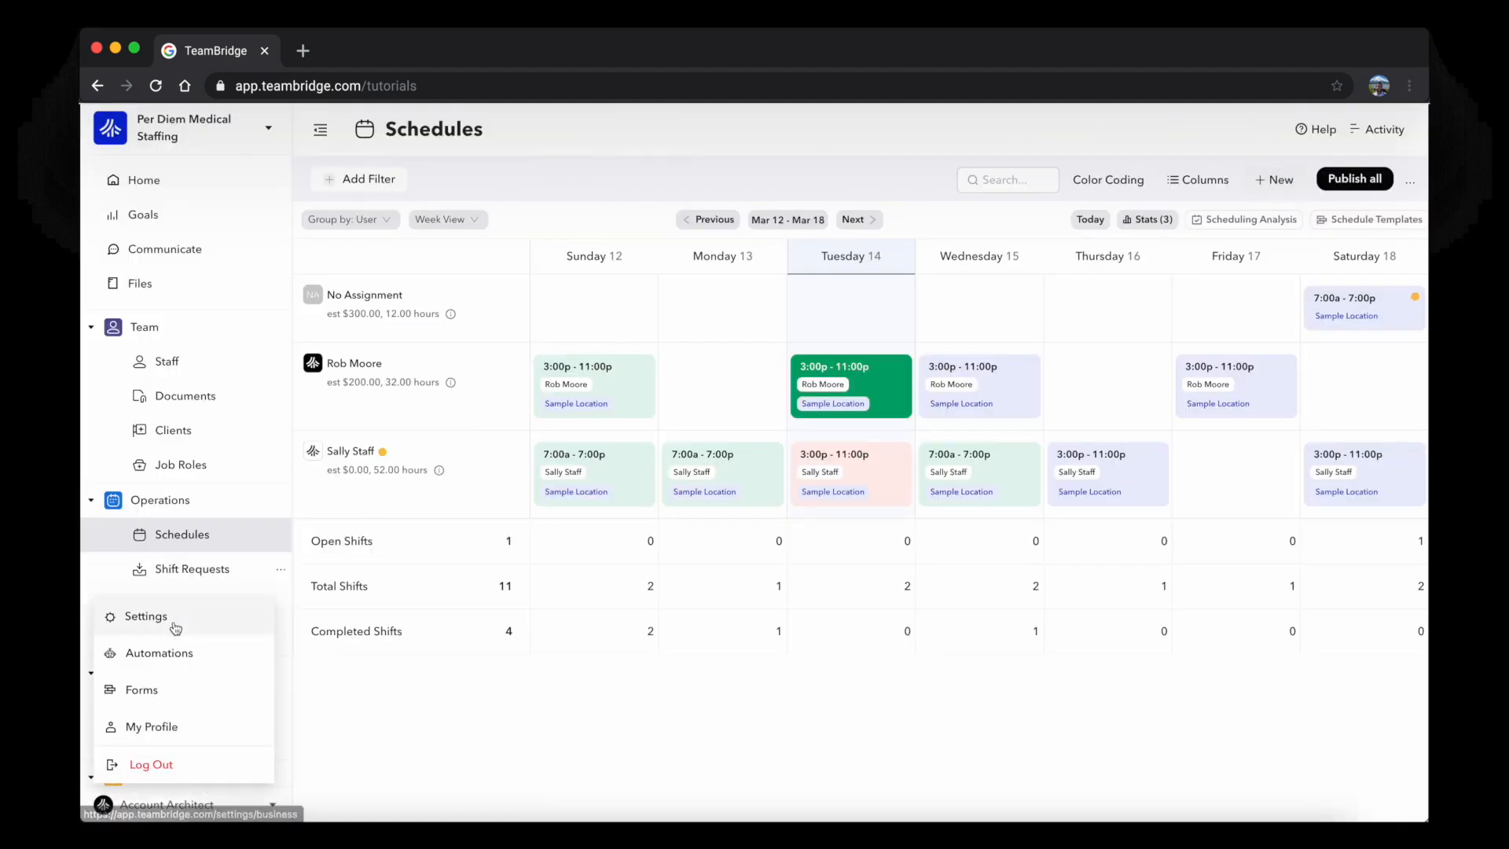
left_click(147, 616)
left_click(169, 721)
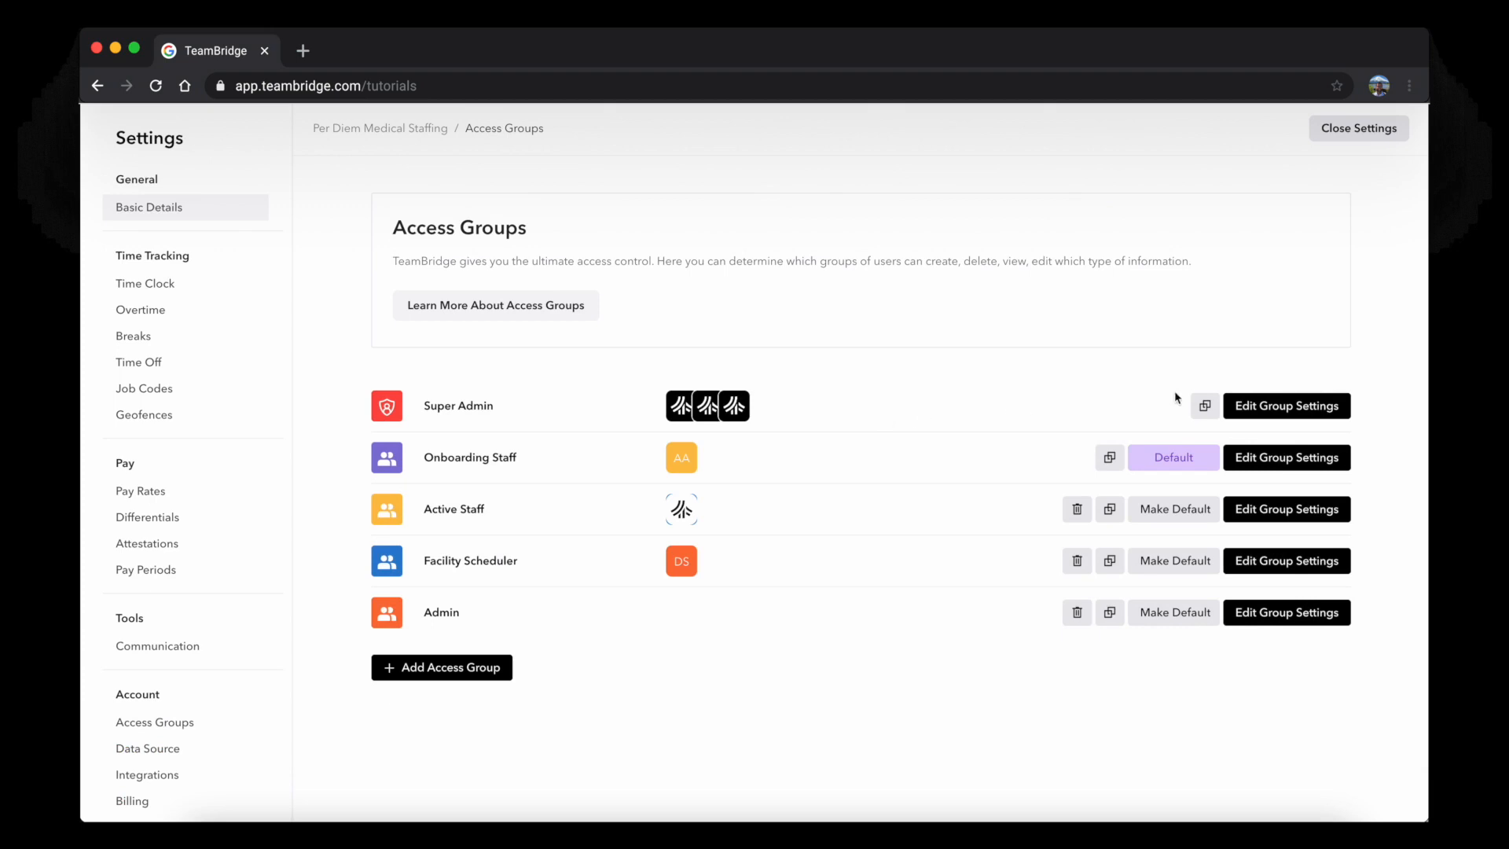
- Open the Active Staff access group's Workspace settings and examine its Visible Pages and No Access lists
left_click(1281, 511)
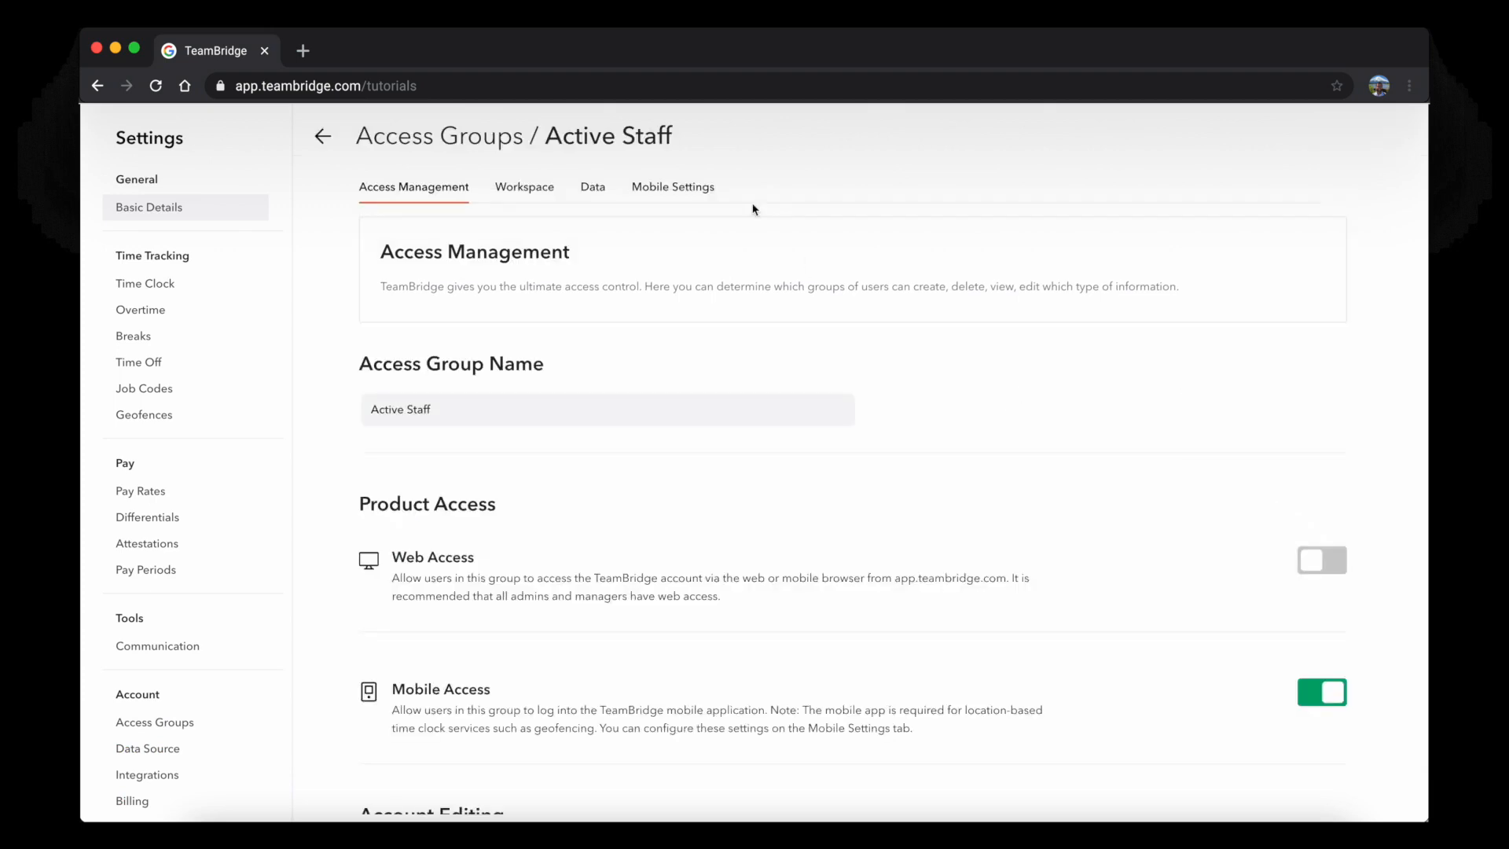
left_click(511, 194)
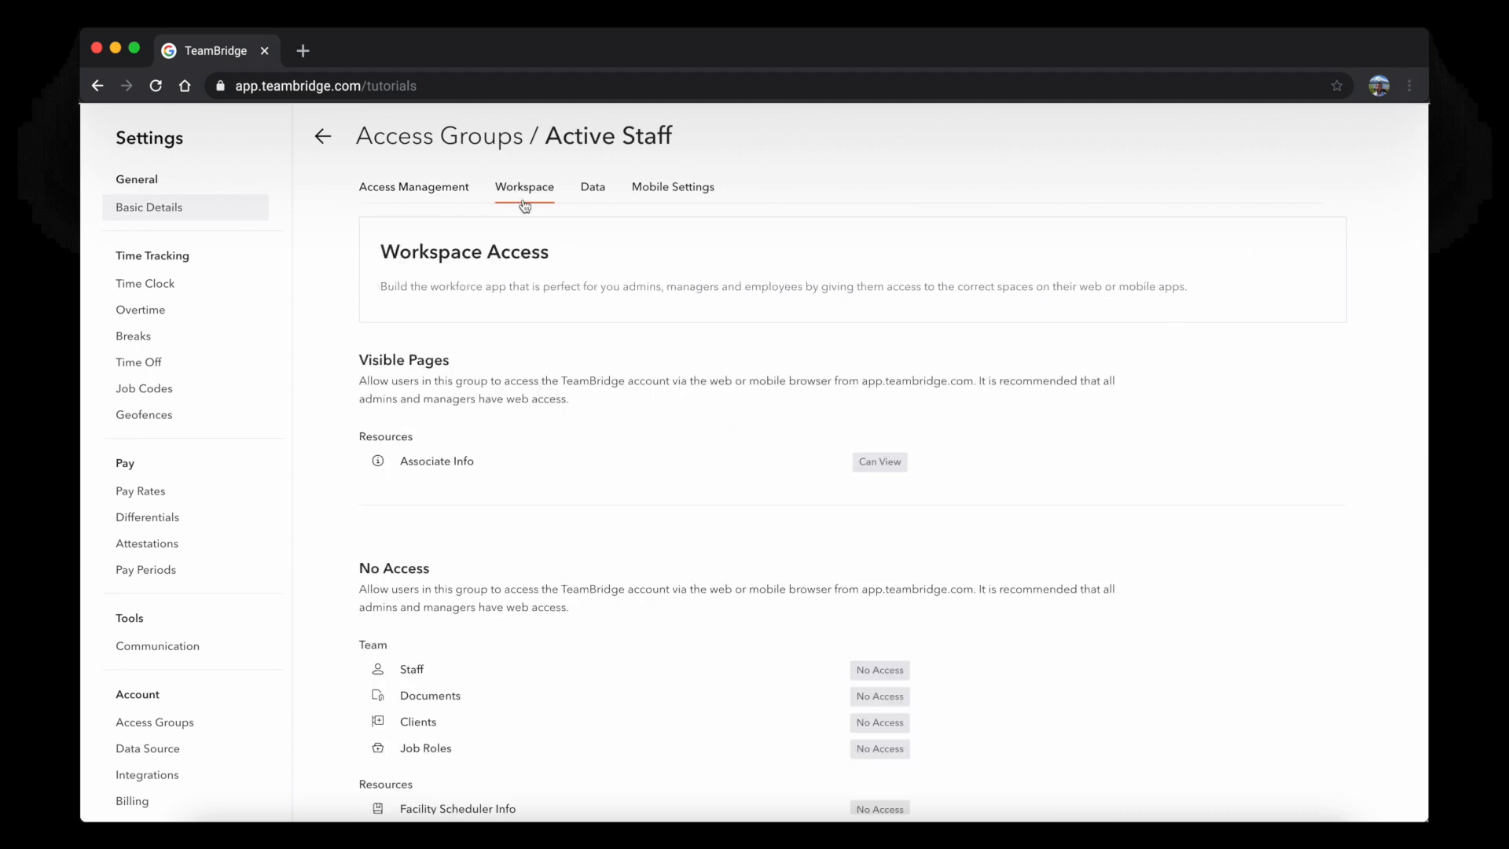
scroll(625, 284, "down", 1)
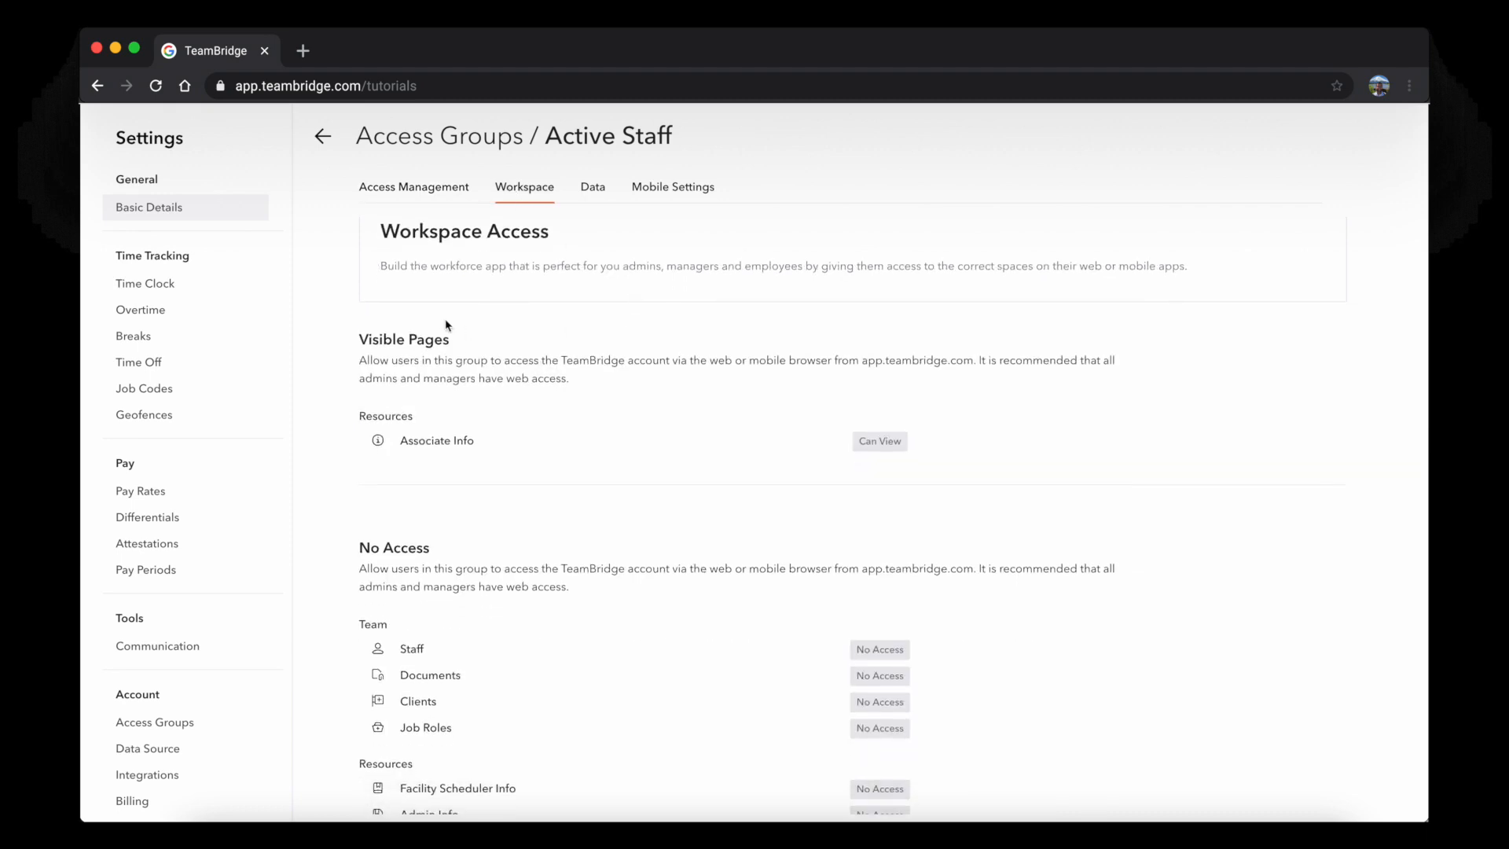
scroll(448, 326, "up", 1)
left_click_drag(355, 360, 478, 363)
left_click(481, 363)
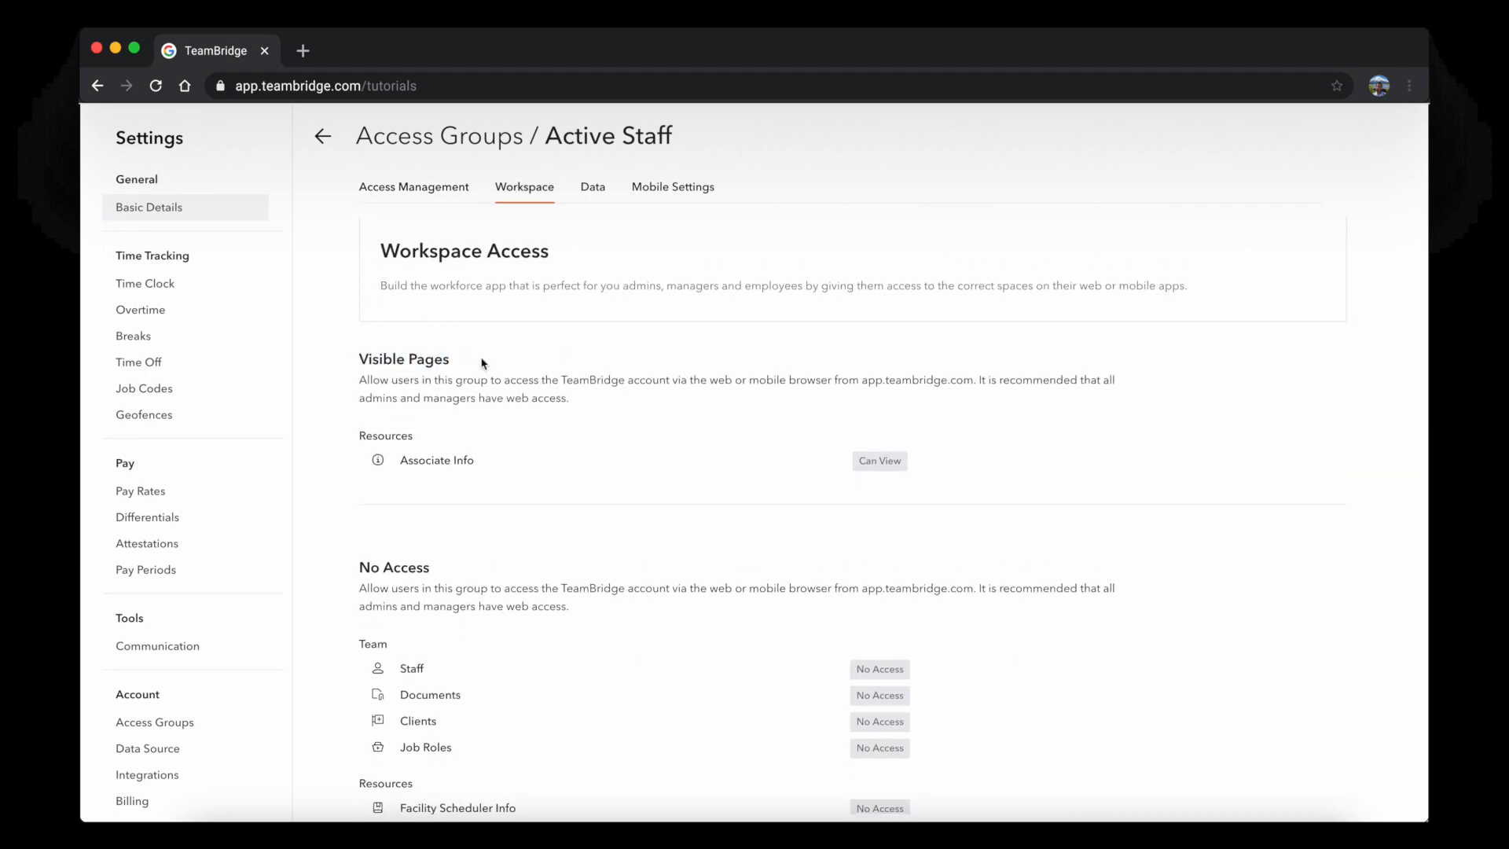
scroll(382, 361, "down", 5)
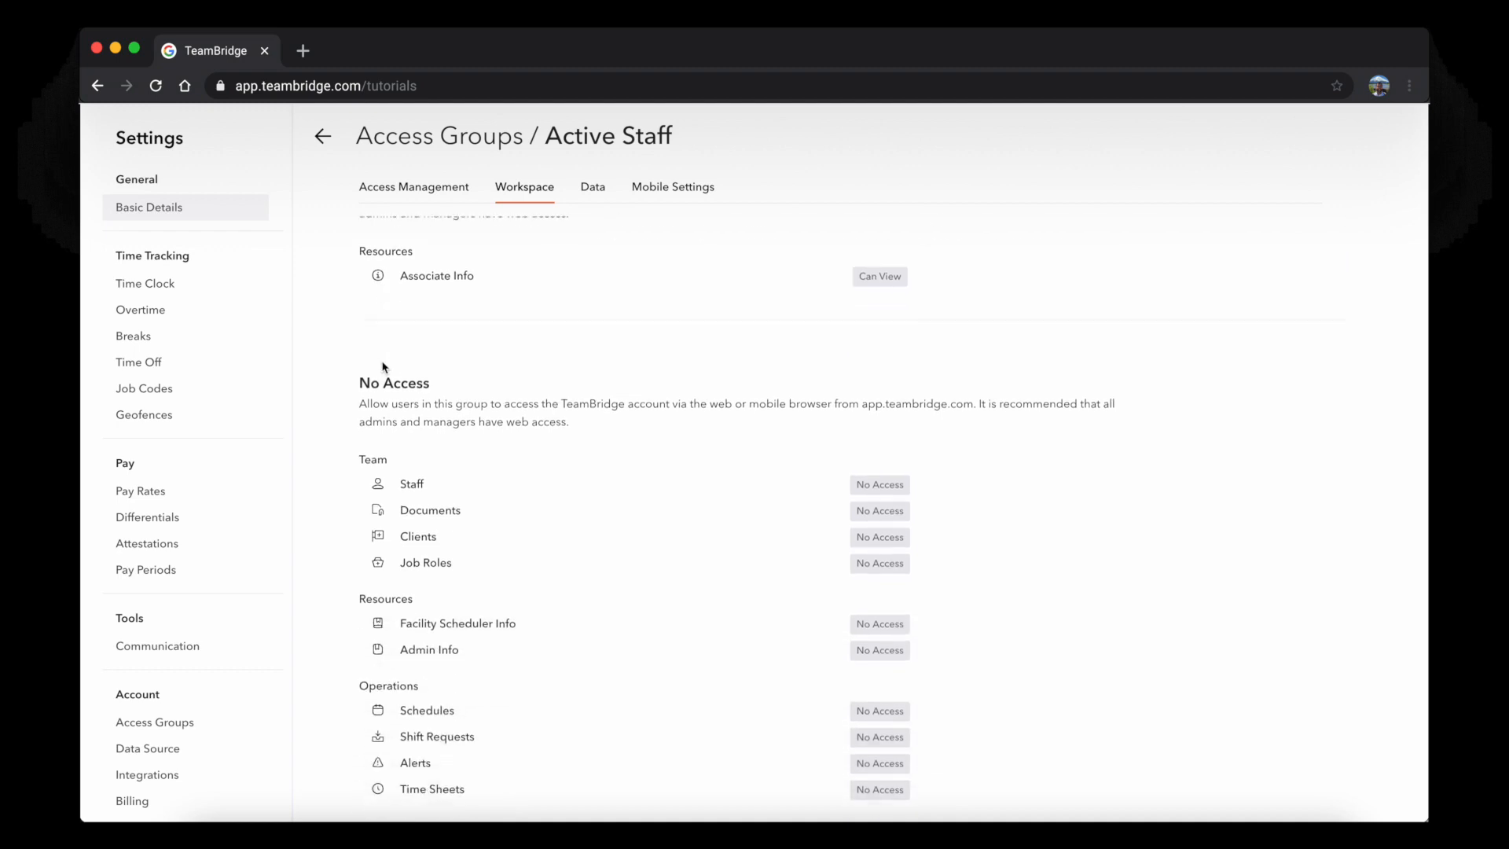
scroll(455, 393, "down", 2)
scroll(455, 396, "up", 3)
scroll(455, 403, "down", 5)
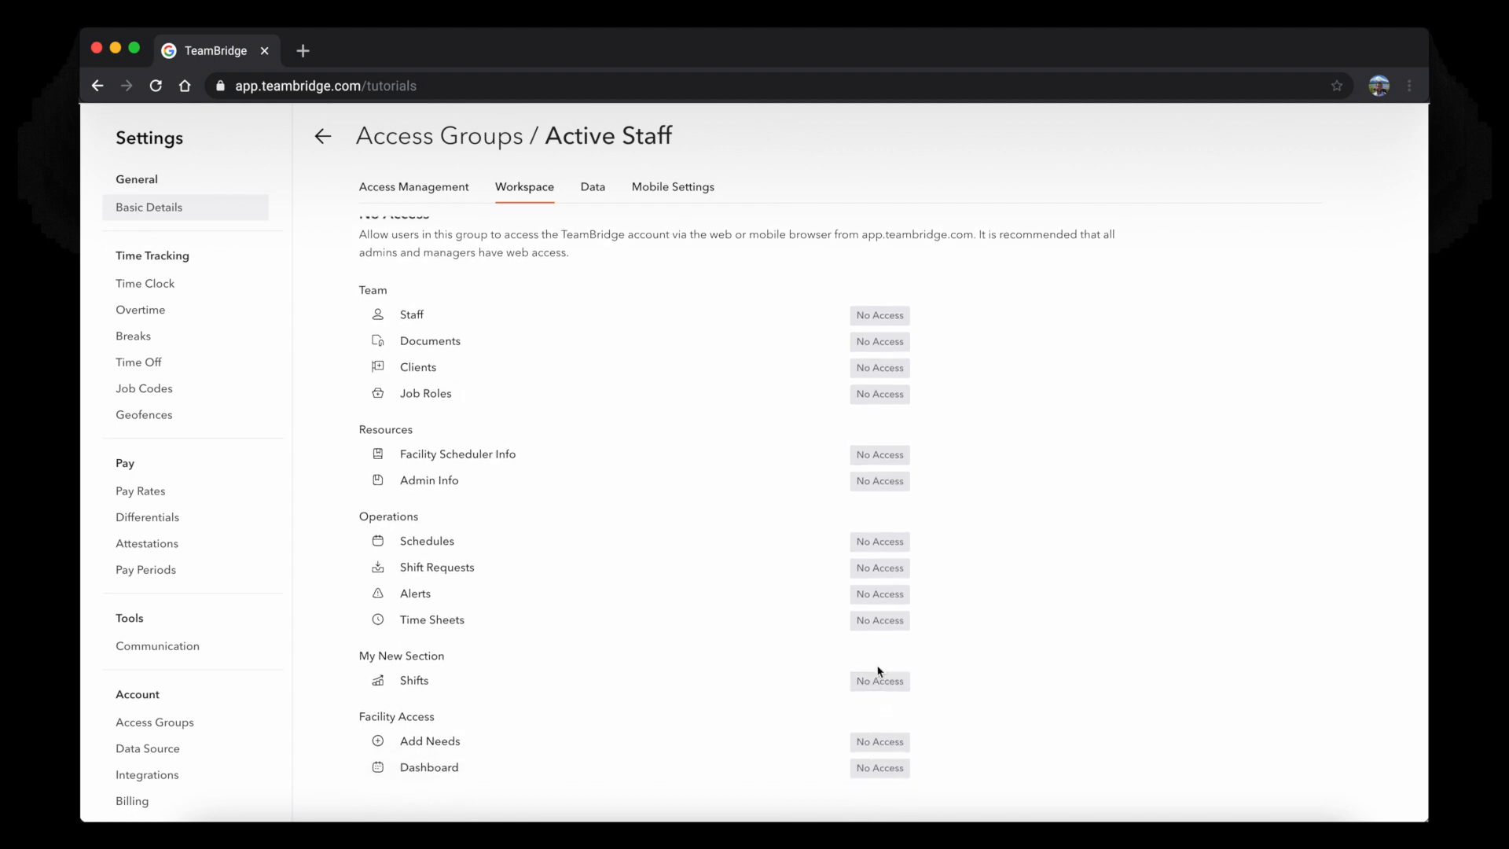
- Set the Staff page's access for the group to Can View and return it to No Access
left_click(863, 625)
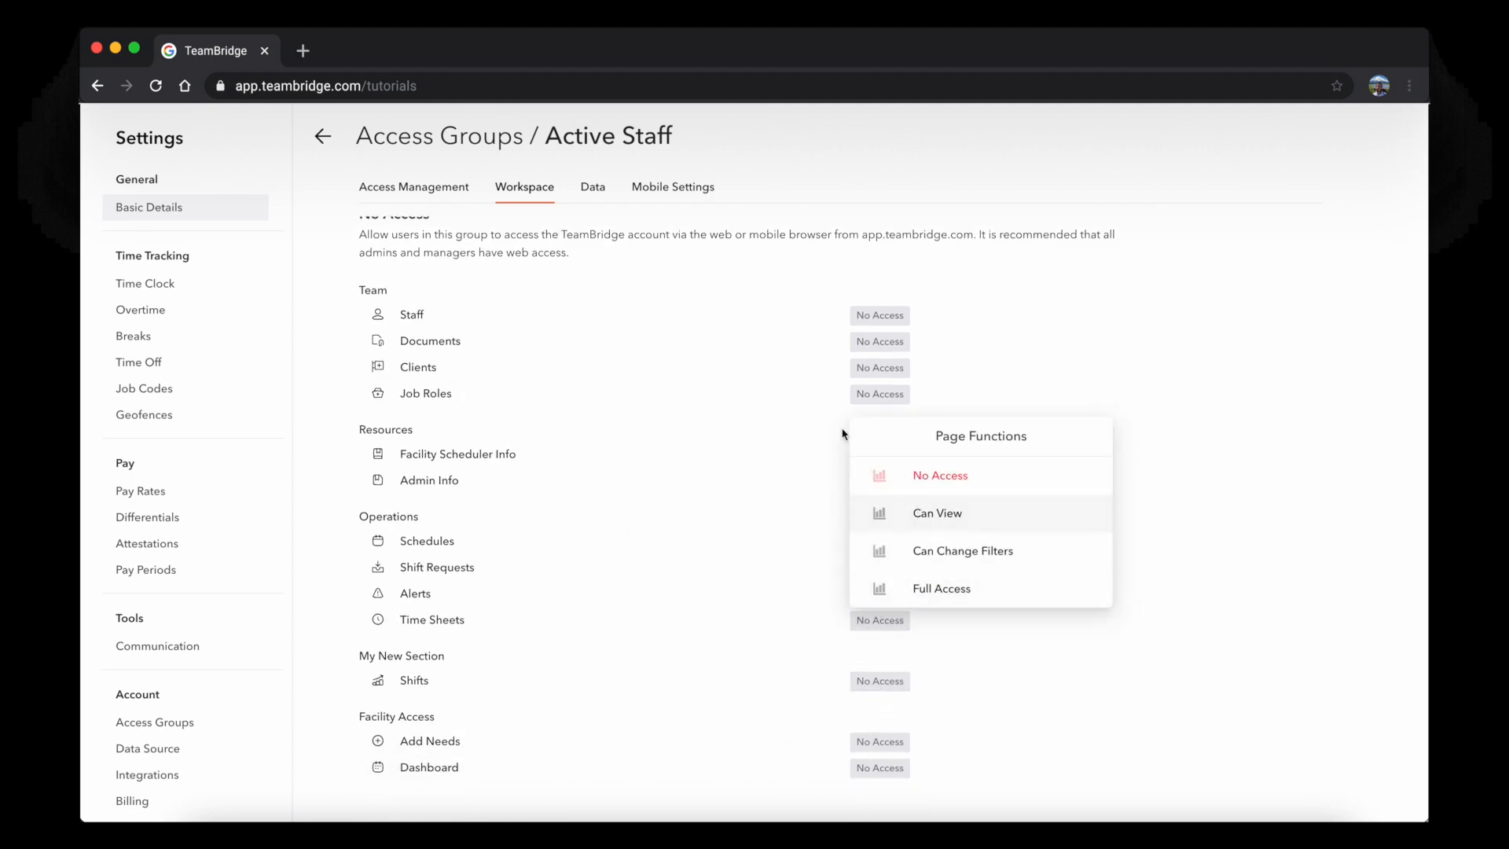
left_click(755, 431)
scroll(865, 422, "up", 1)
left_click(869, 390)
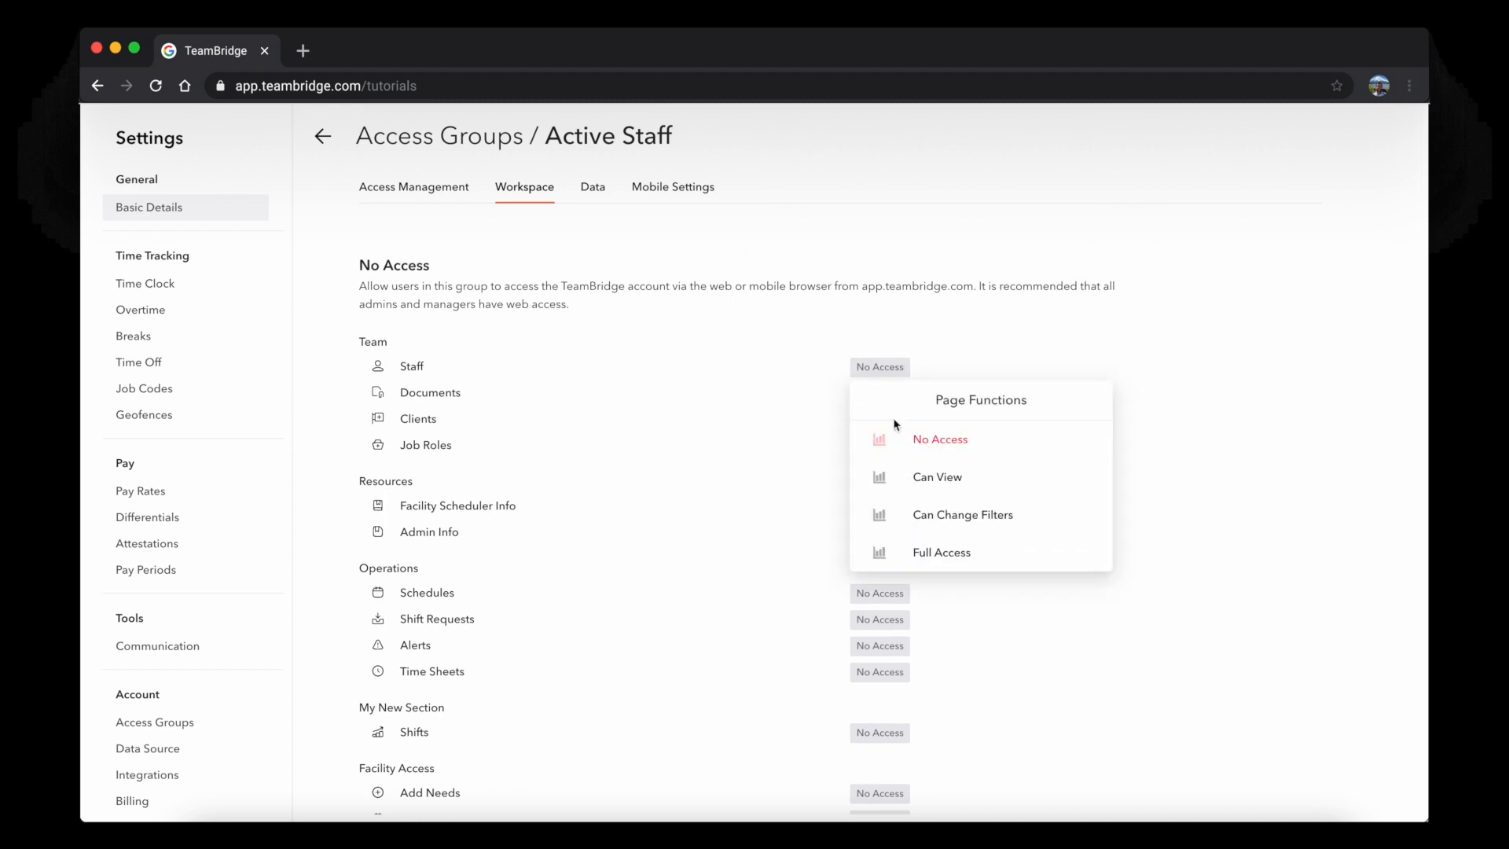
left_click(923, 478)
scroll(876, 479, "up", 5)
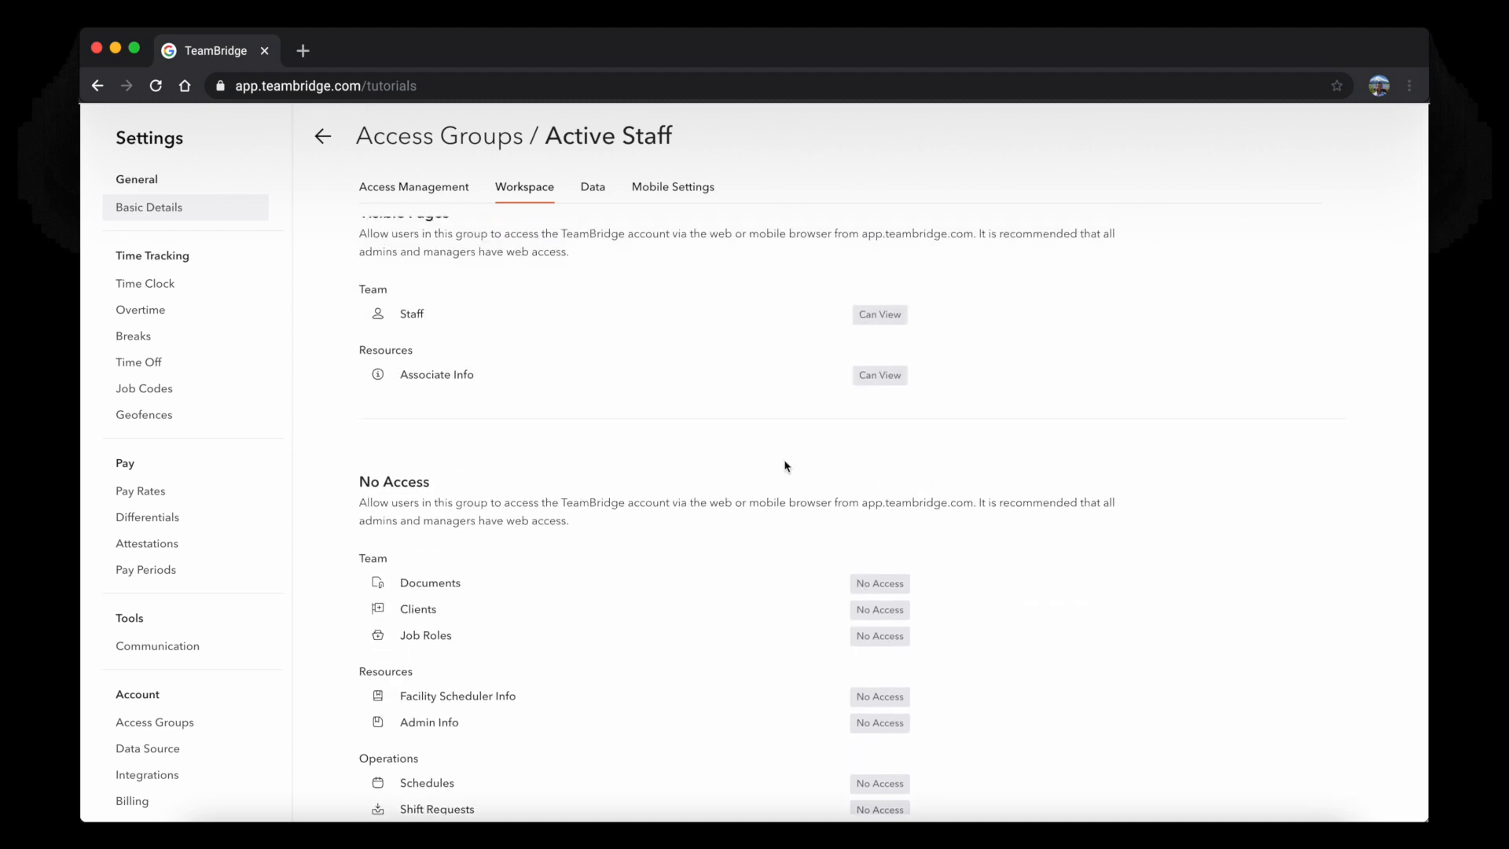
left_click(877, 445)
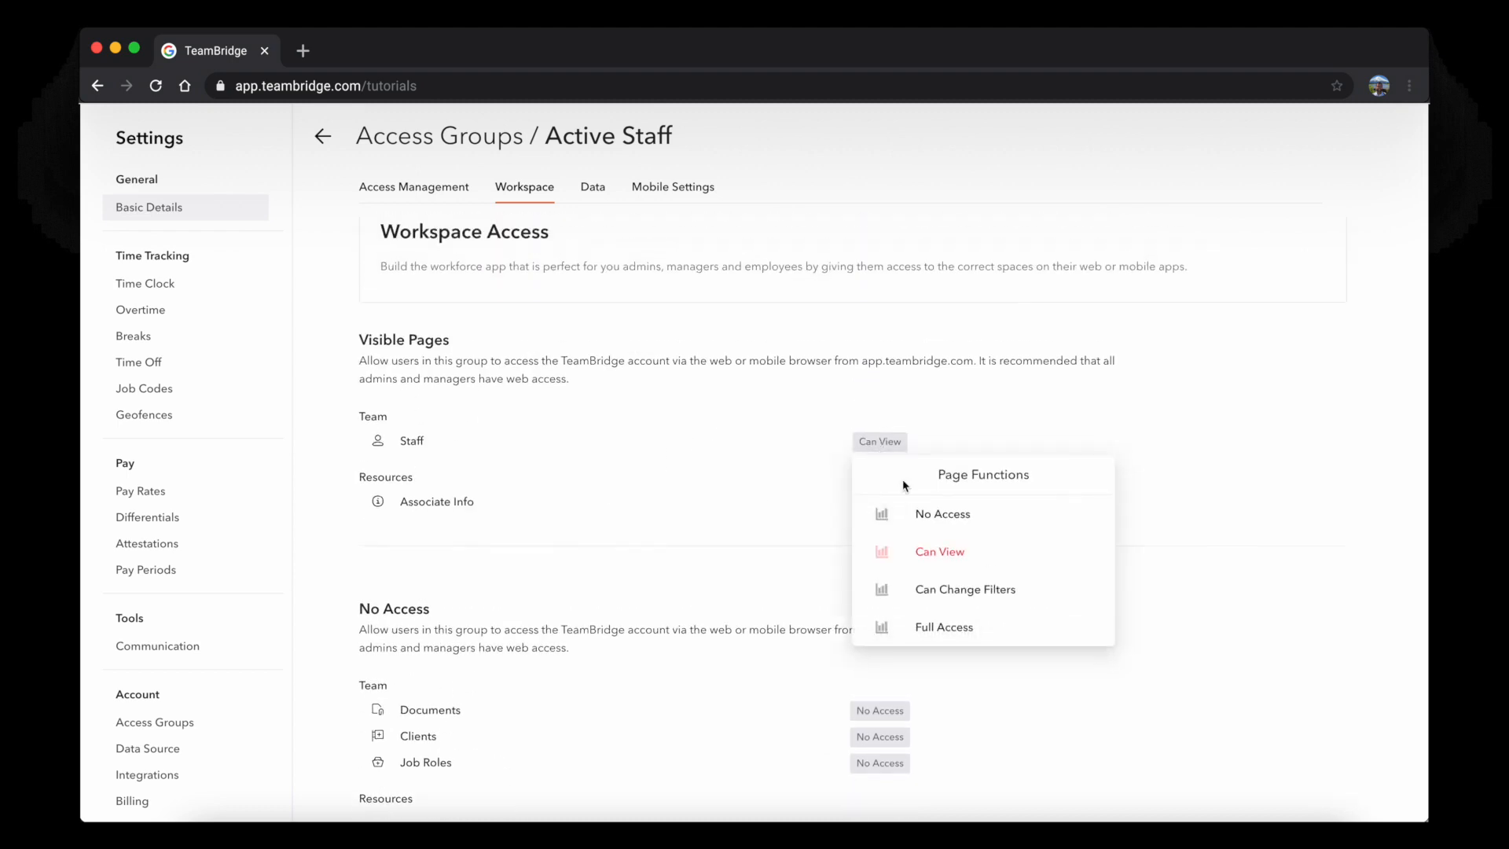
left_click(937, 515)
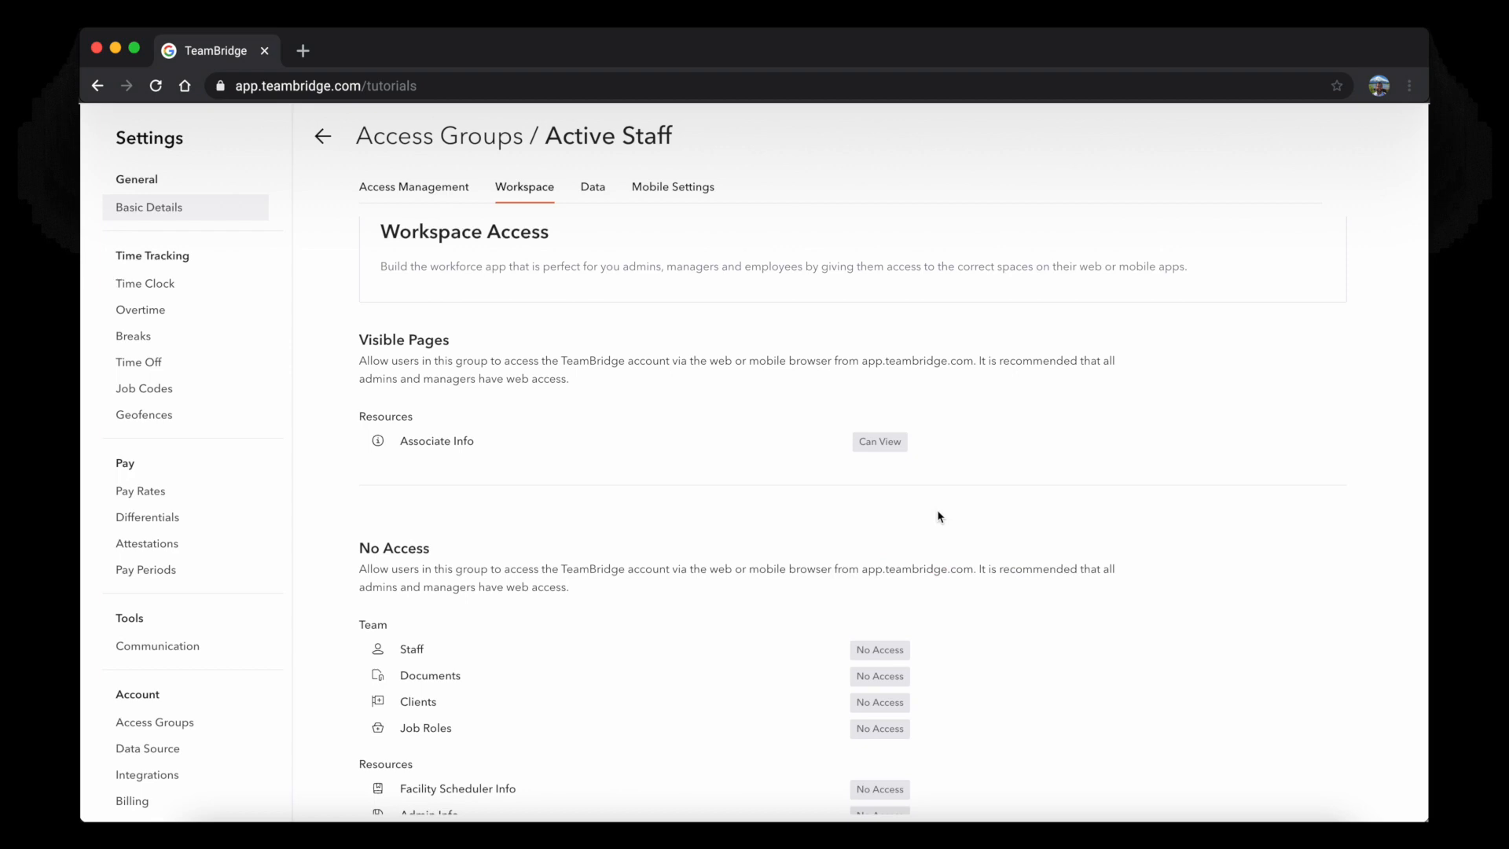
- Open the group's Data access settings and examine the Visible Data and Hidden Data lists under Data Source
left_click(594, 188)
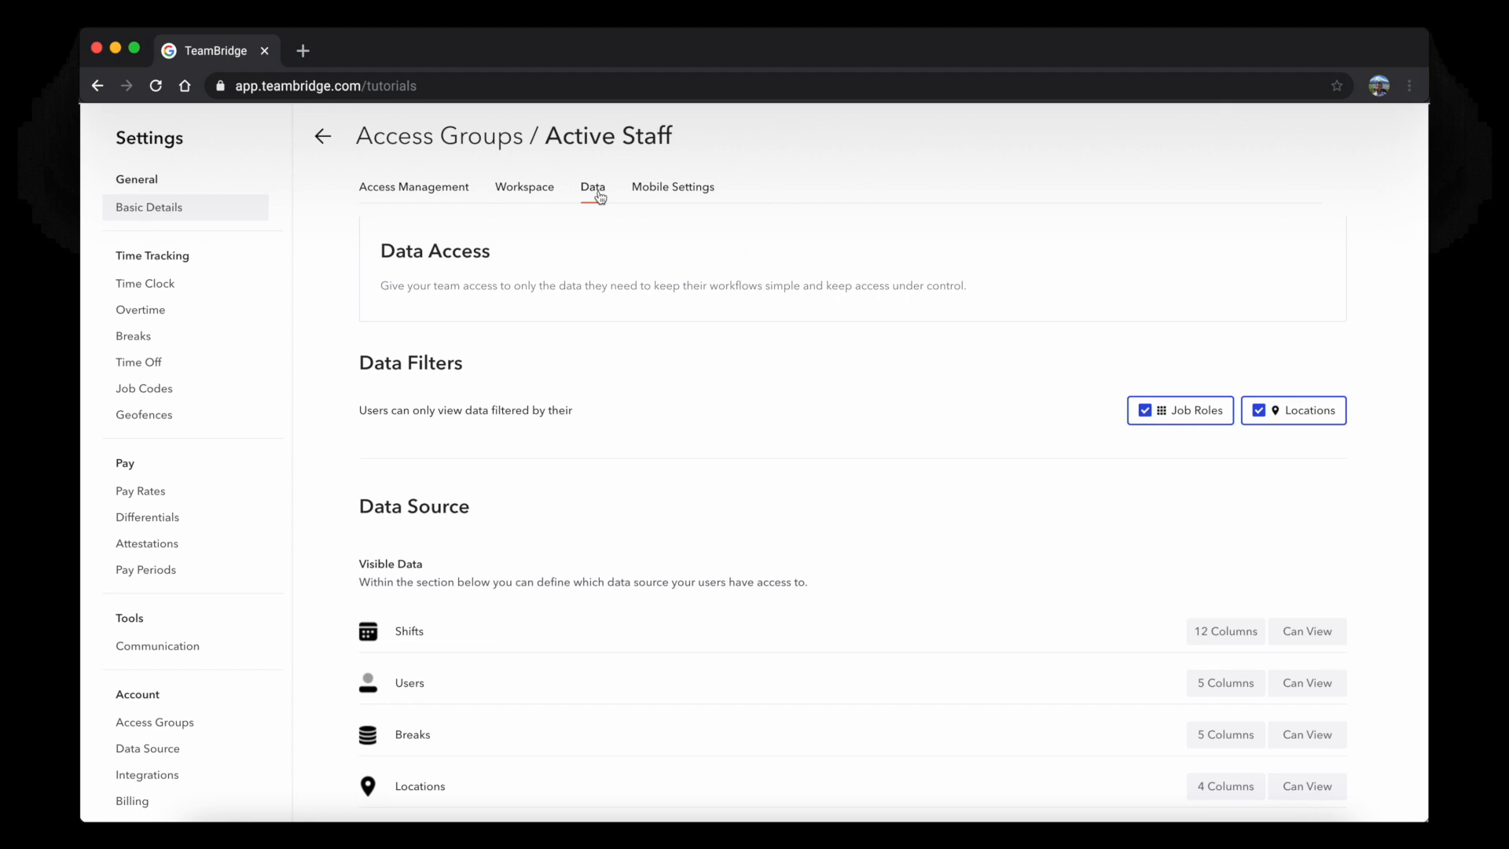
scroll(619, 409, "down", 2)
scroll(619, 409, "down", 1)
left_click_drag(361, 314, 441, 320)
left_click(458, 306)
scroll(458, 306, "down", 2)
left_click_drag(359, 567, 439, 568)
left_click(438, 567)
scroll(440, 568, "up", 3)
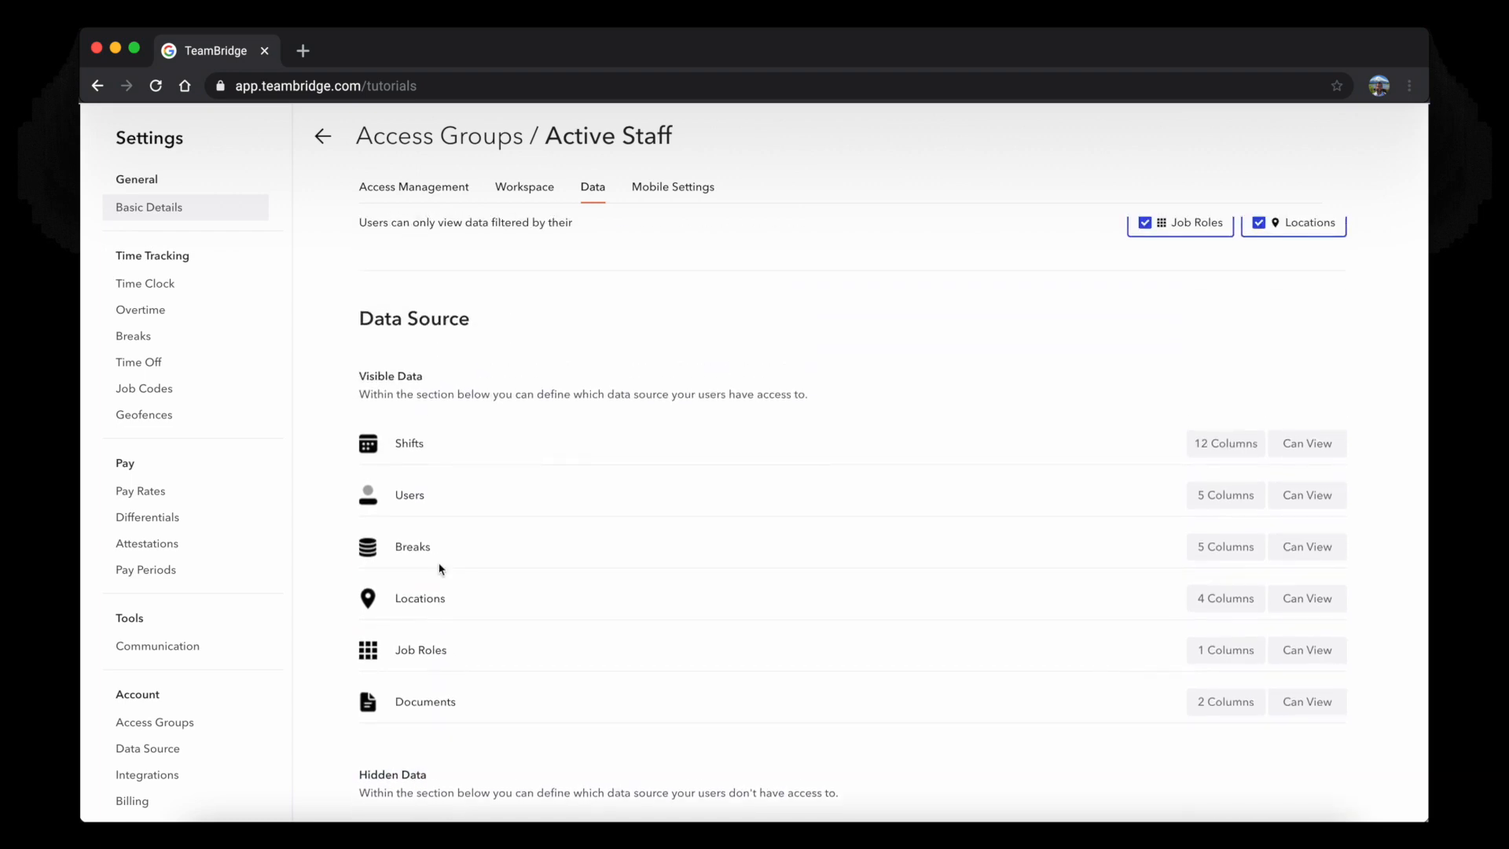
- Review the Data Filters section covering the Job Roles and Locations filters
scroll(441, 569, "up", 2)
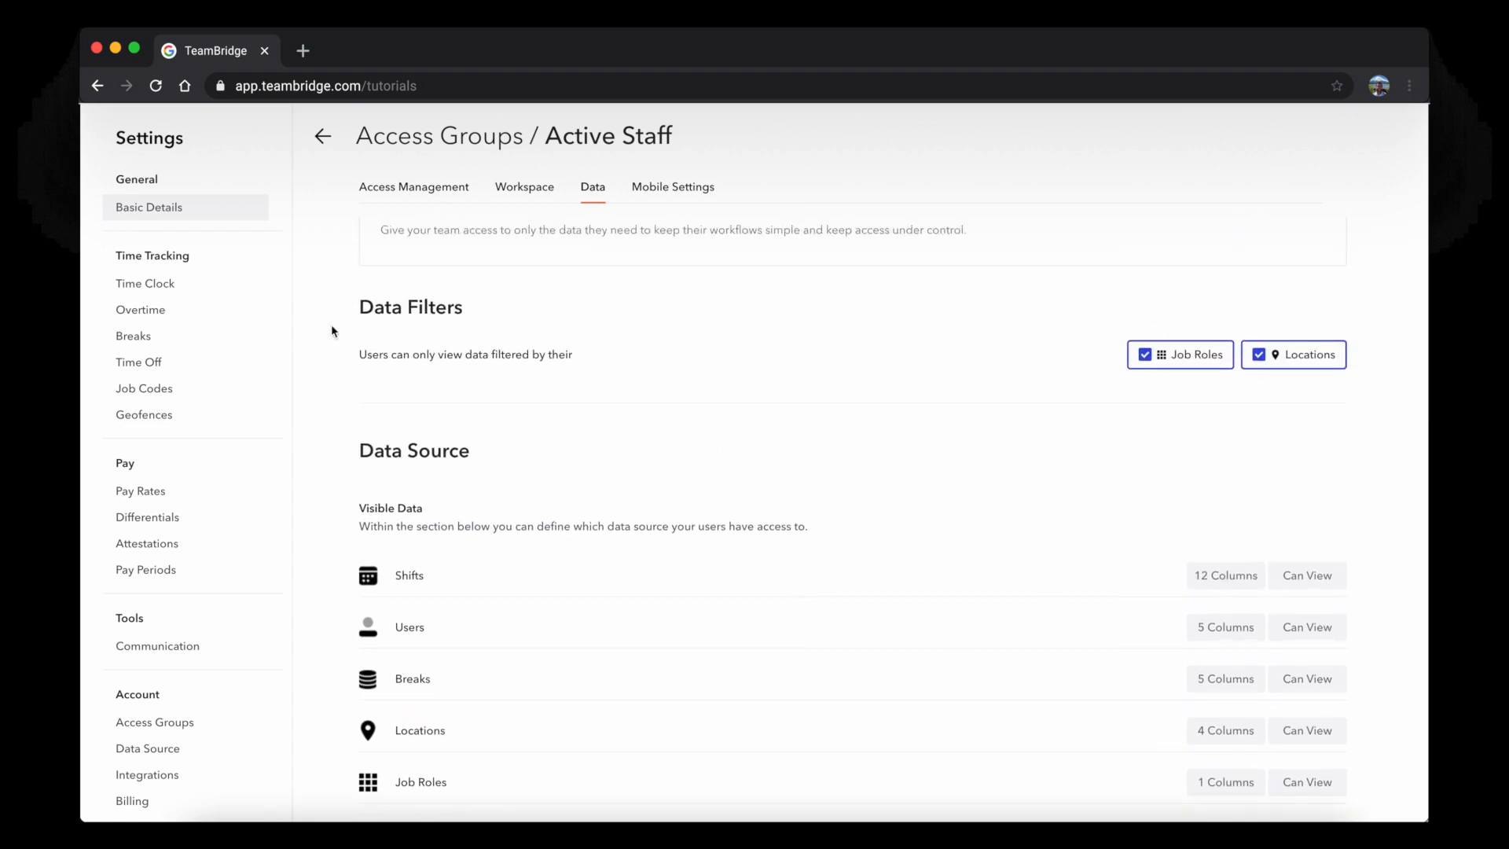
left_click_drag(366, 306, 507, 316)
left_click(507, 315)
- Inspect the access levels available for the Shifts data source and leave the current one in place
scroll(1289, 337, "down", 3)
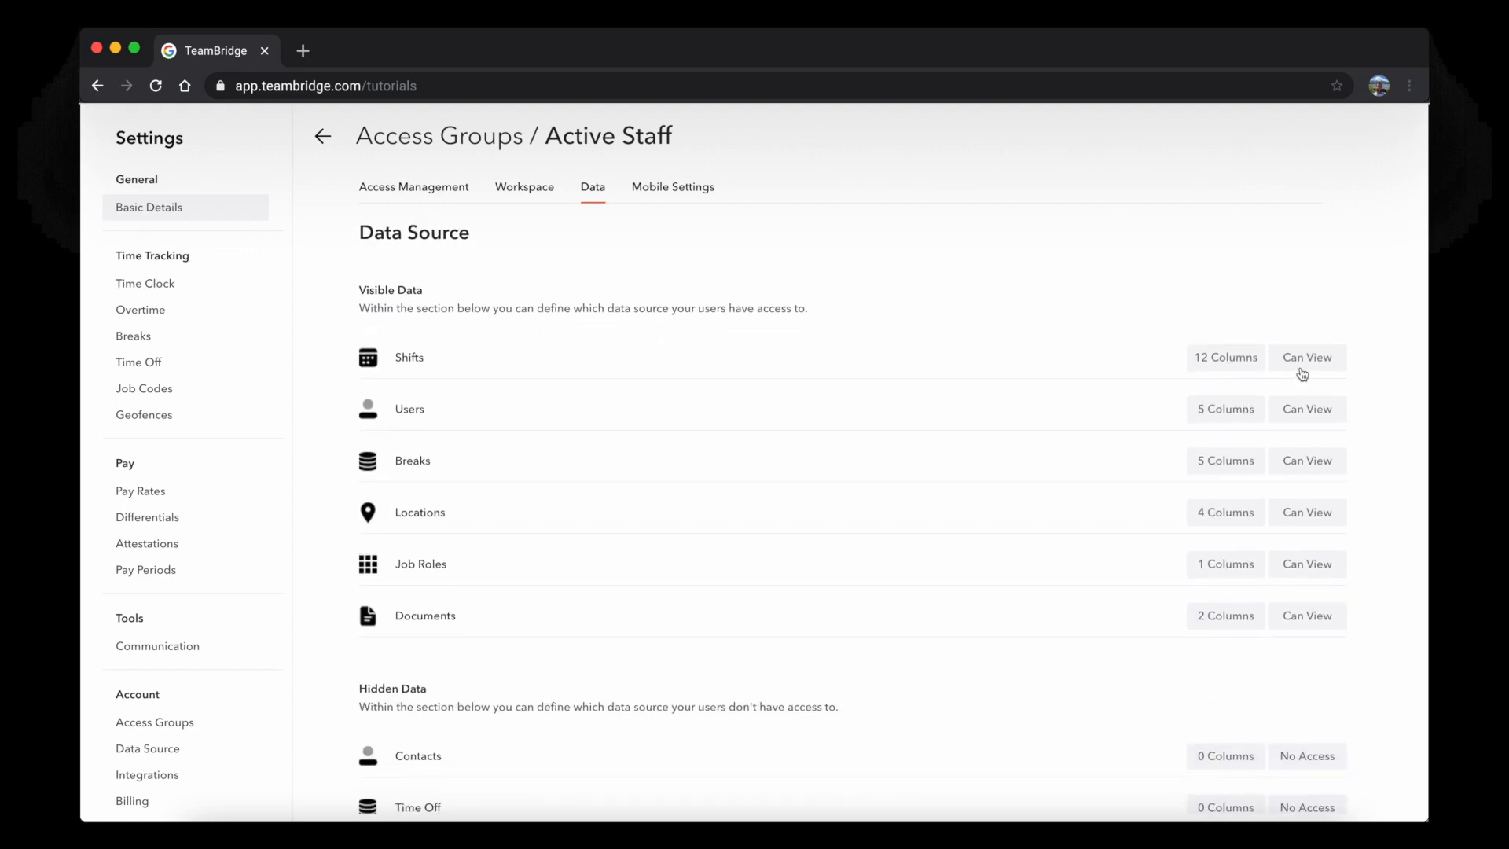
left_click(1302, 374)
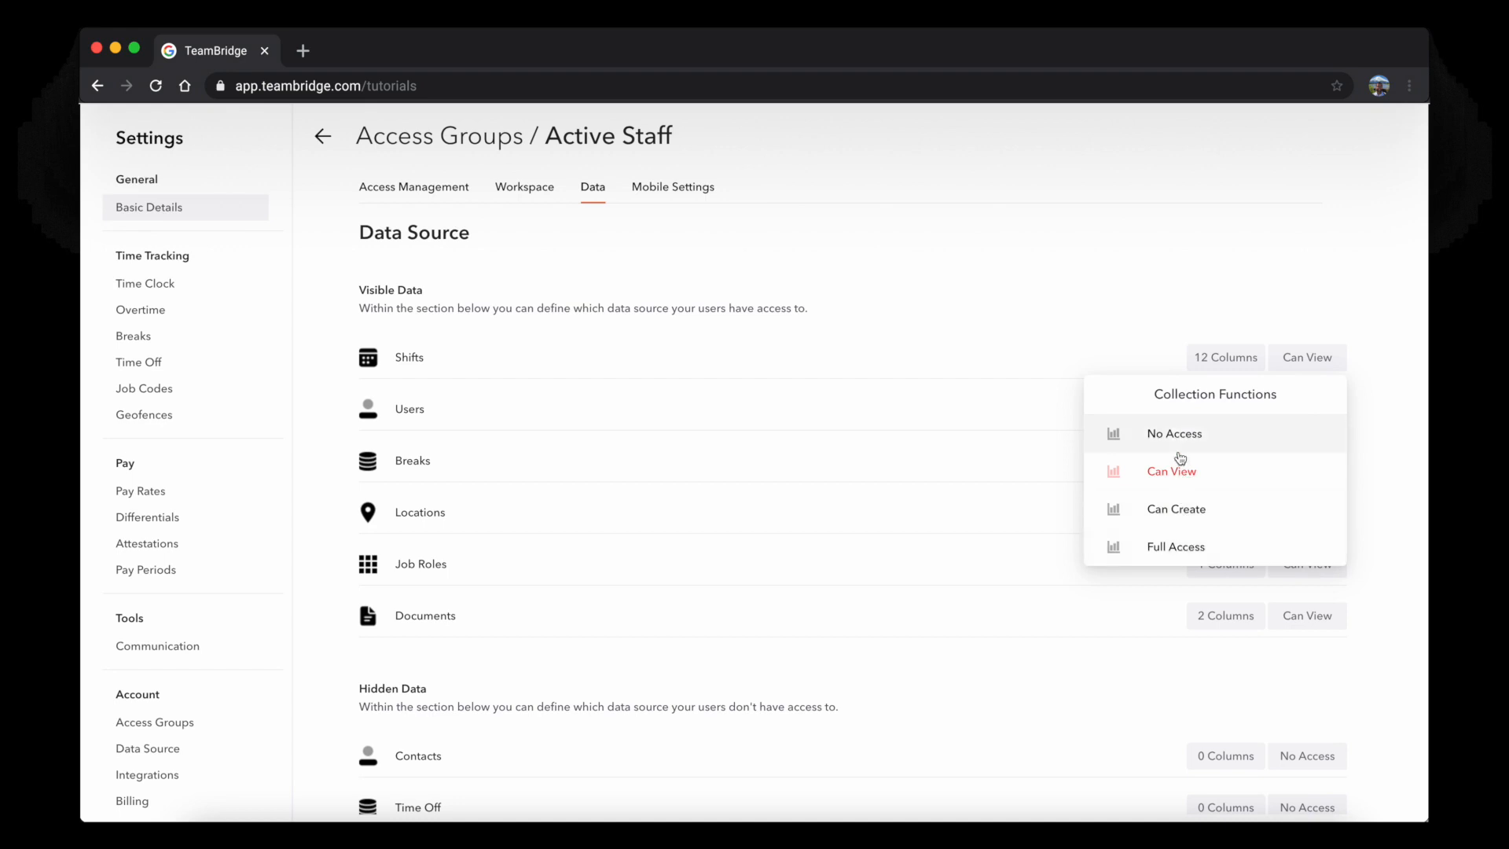
left_click(1129, 309)
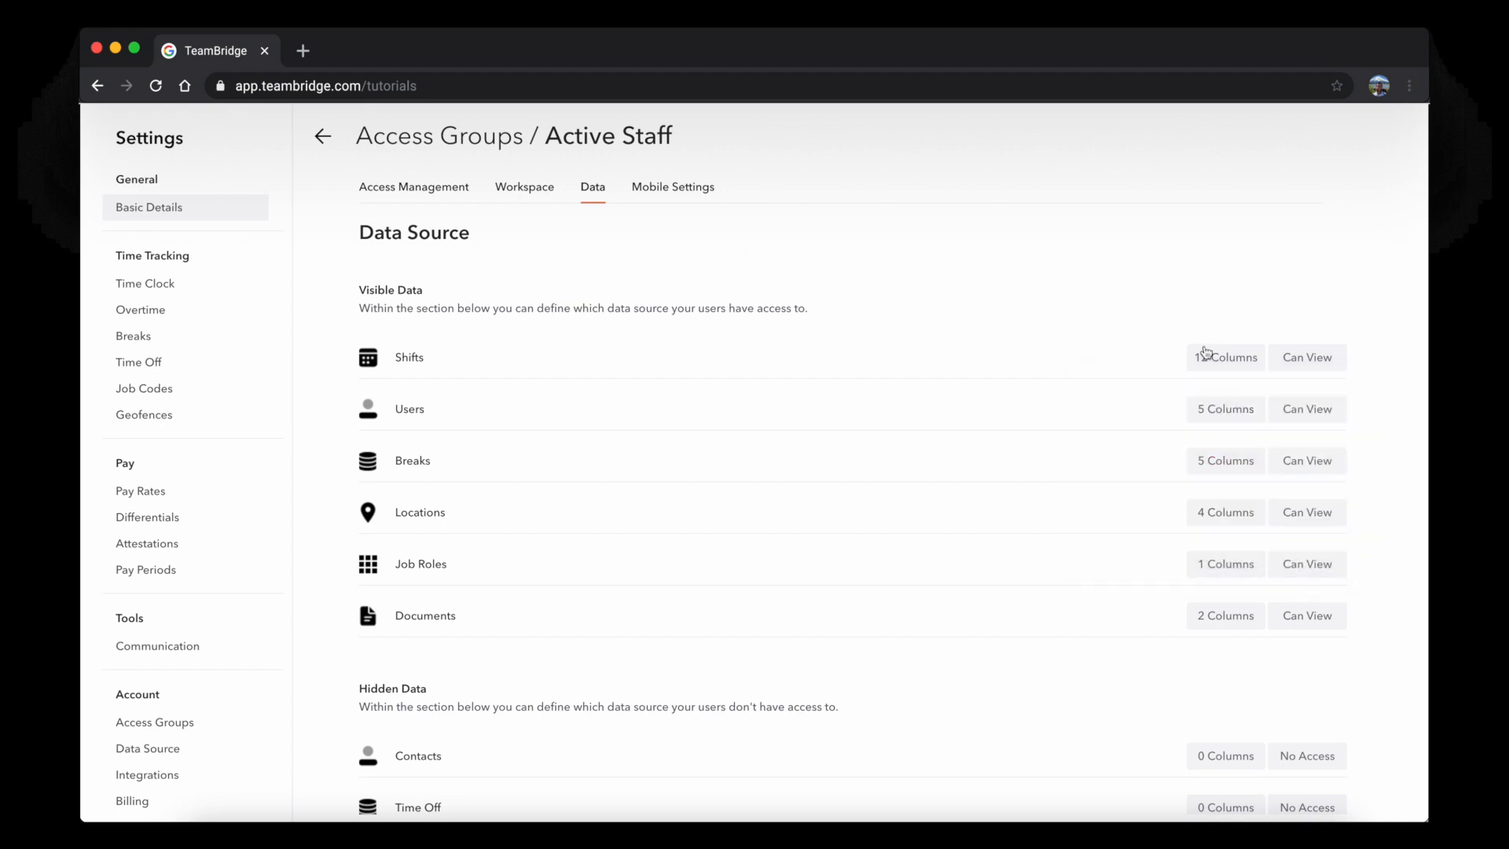
- Open the column permissions of the Shifts data source and examine the visible columns
left_click(1207, 355)
scroll(810, 349, "down", 3)
scroll(811, 352, "down", 5)
scroll(811, 352, "up", 8)
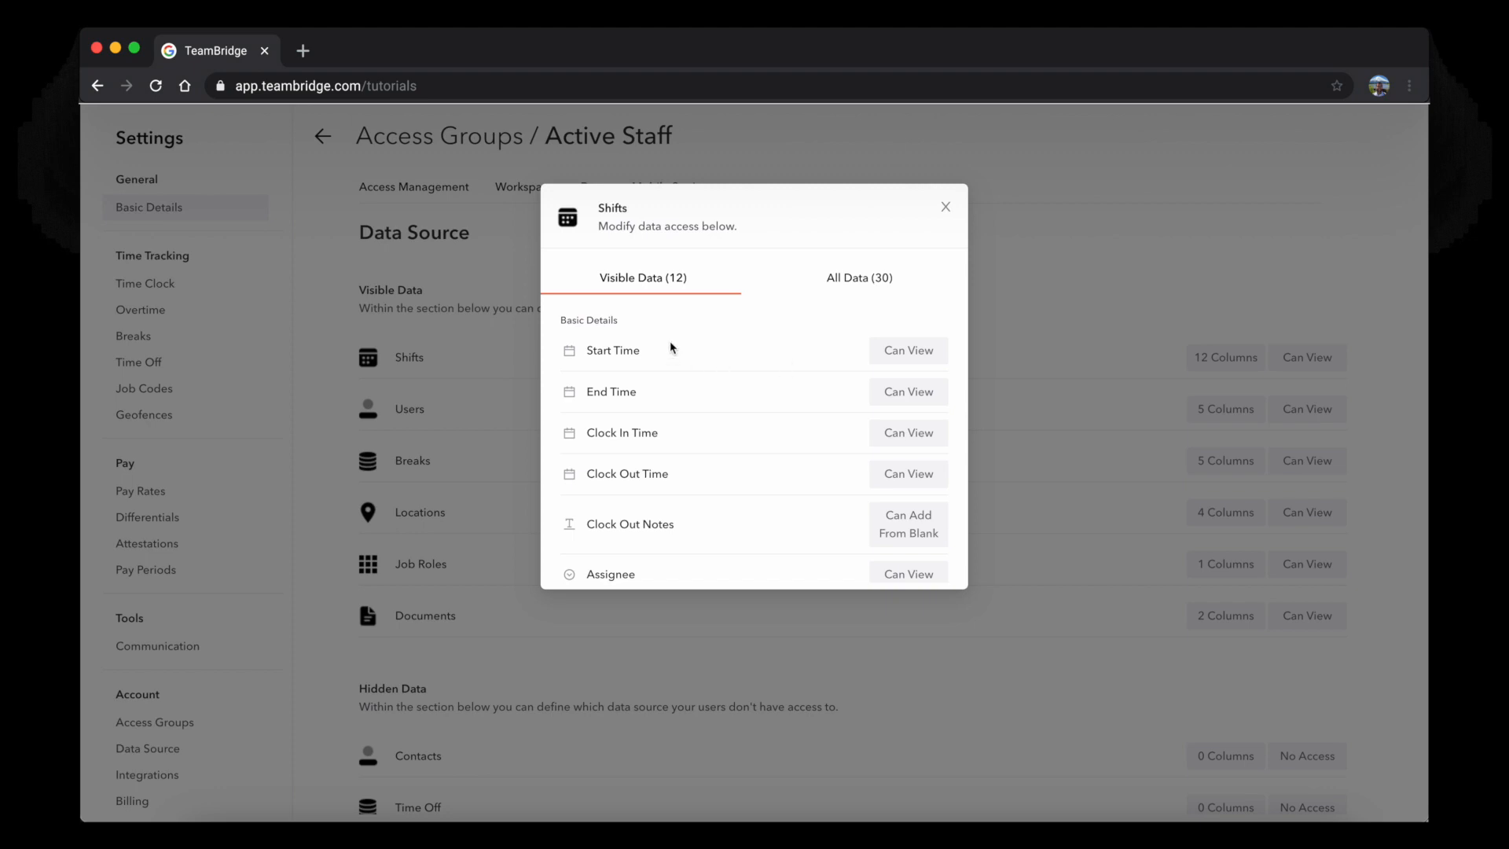
scroll(896, 448, "down", 1)
scroll(896, 448, "up", 1)
scroll(892, 361, "down", 3)
- Inspect the access options for Clock Out Notes, review the Supervisor fields' permissions, and close the Shifts column permissions
left_click(903, 409)
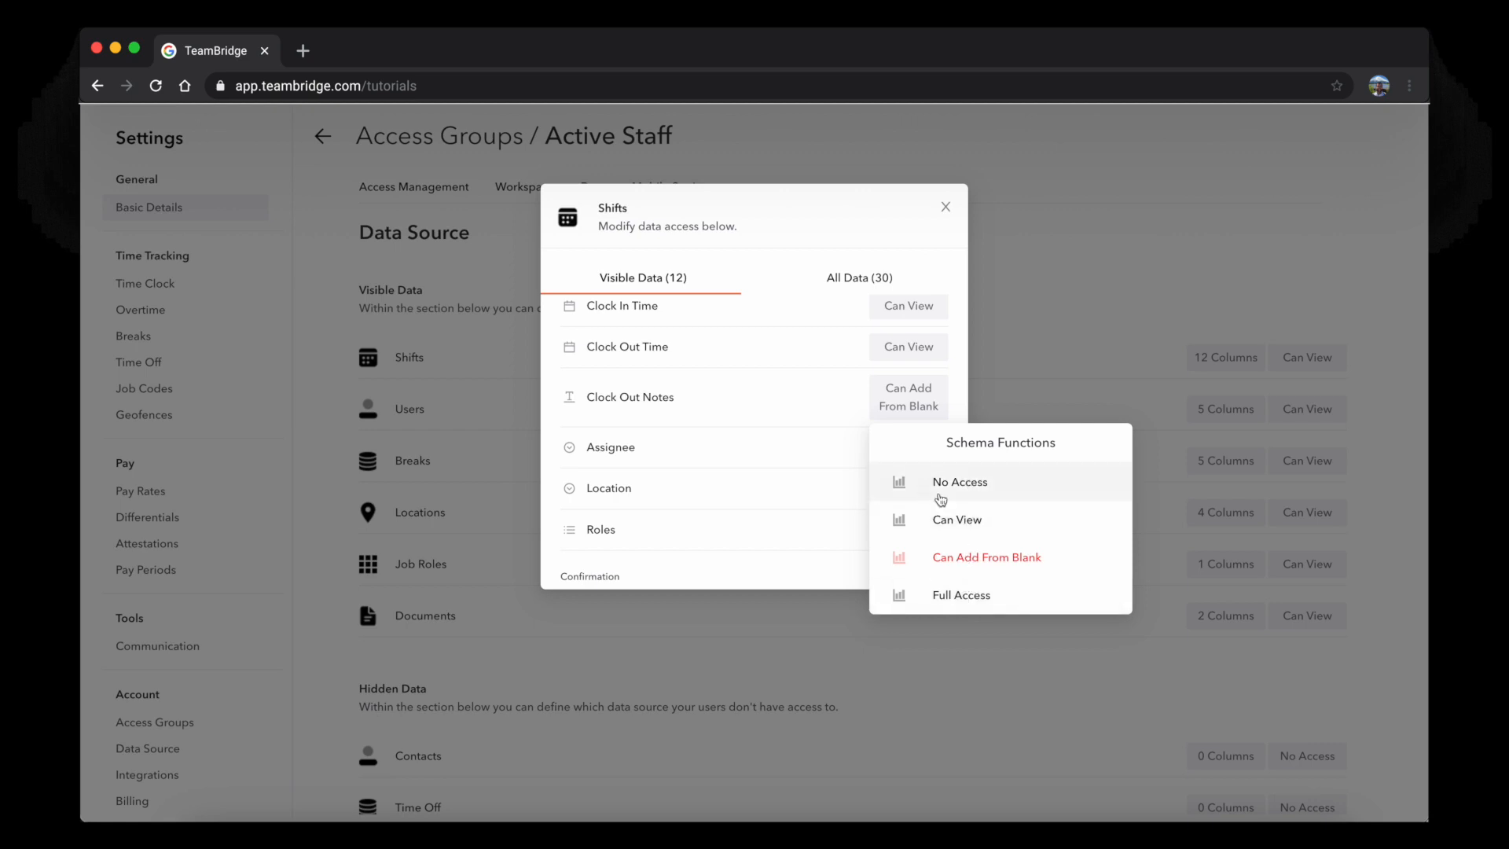
left_click(789, 259)
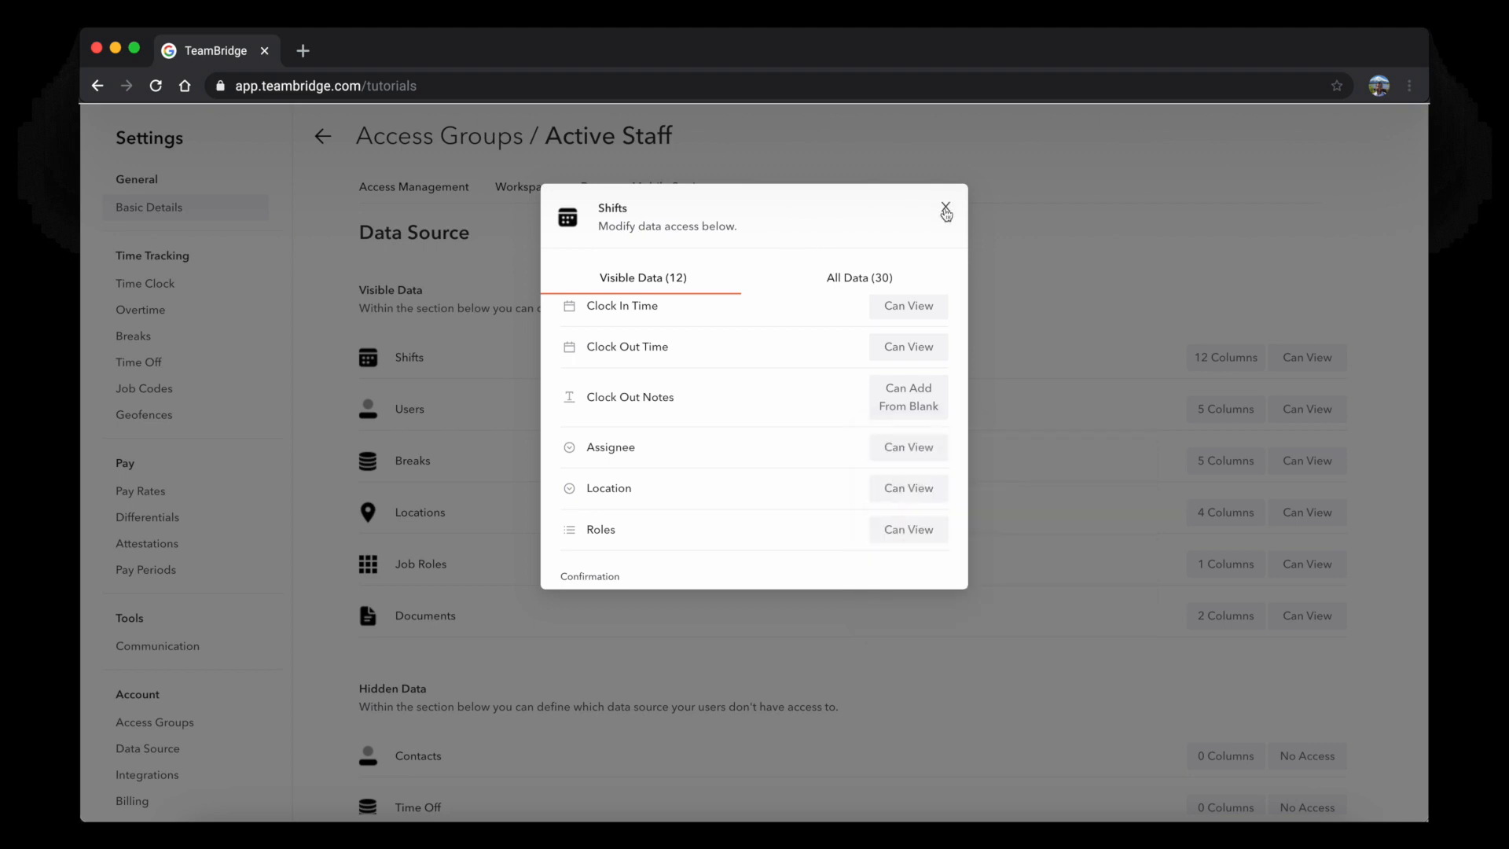
scroll(898, 364, "down", 5)
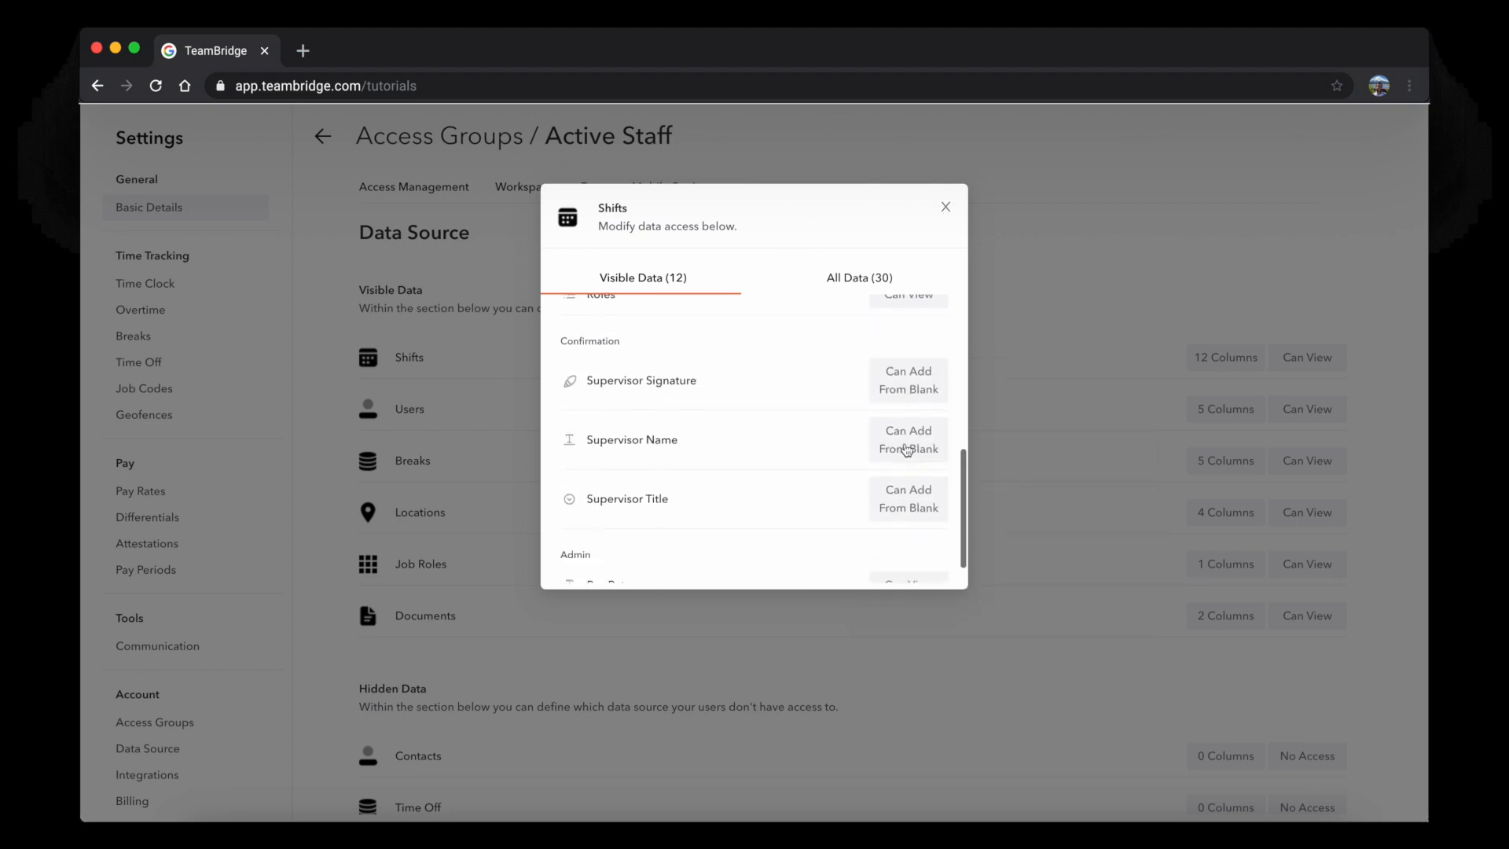
left_click(945, 208)
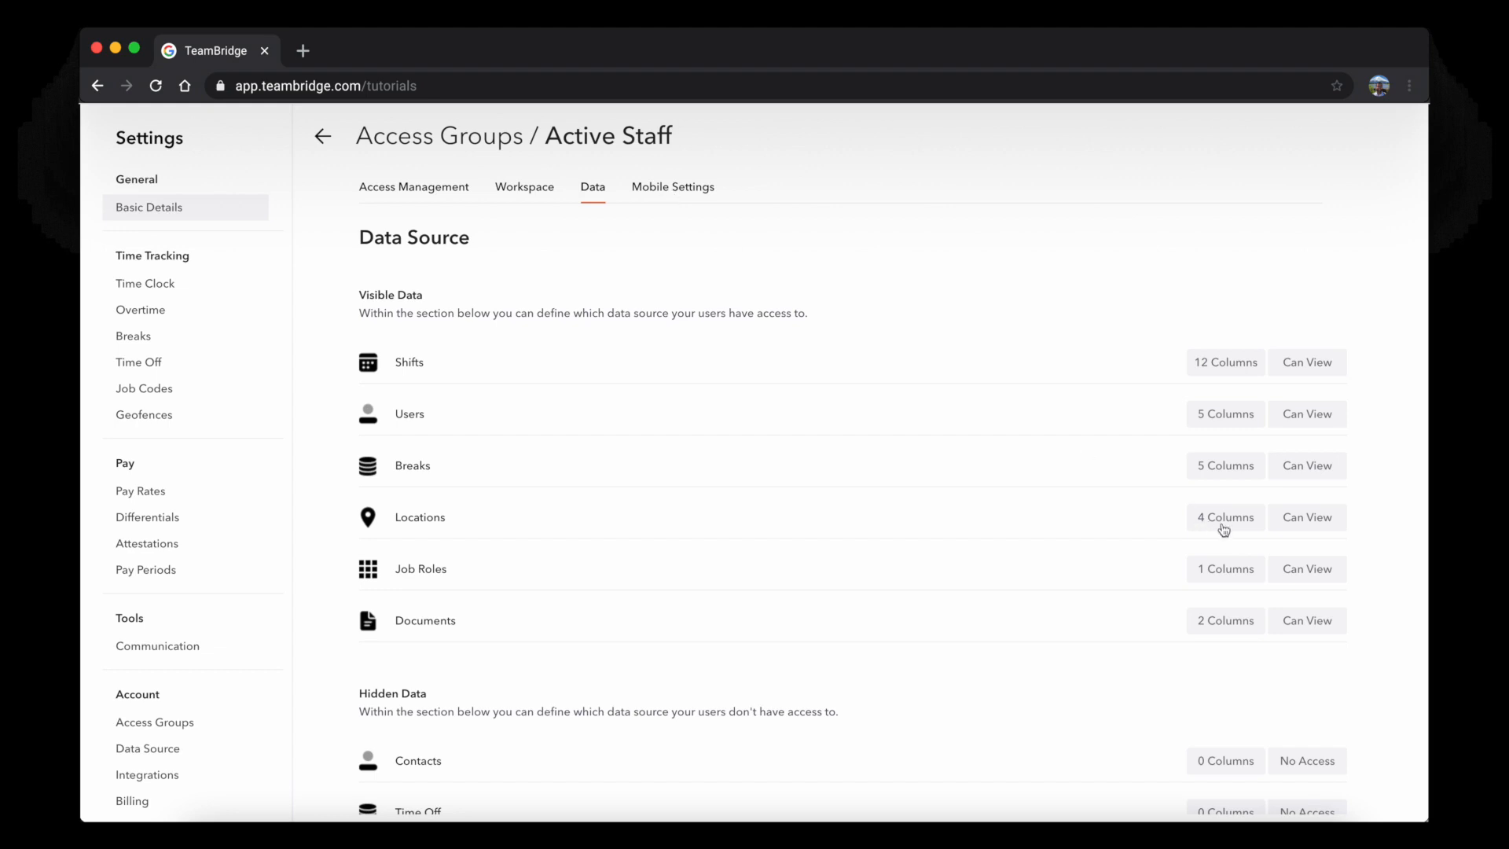
- Set the Job Roles and Locations data sources to No Access for Active Staff
left_click(1318, 573)
left_click(1116, 646)
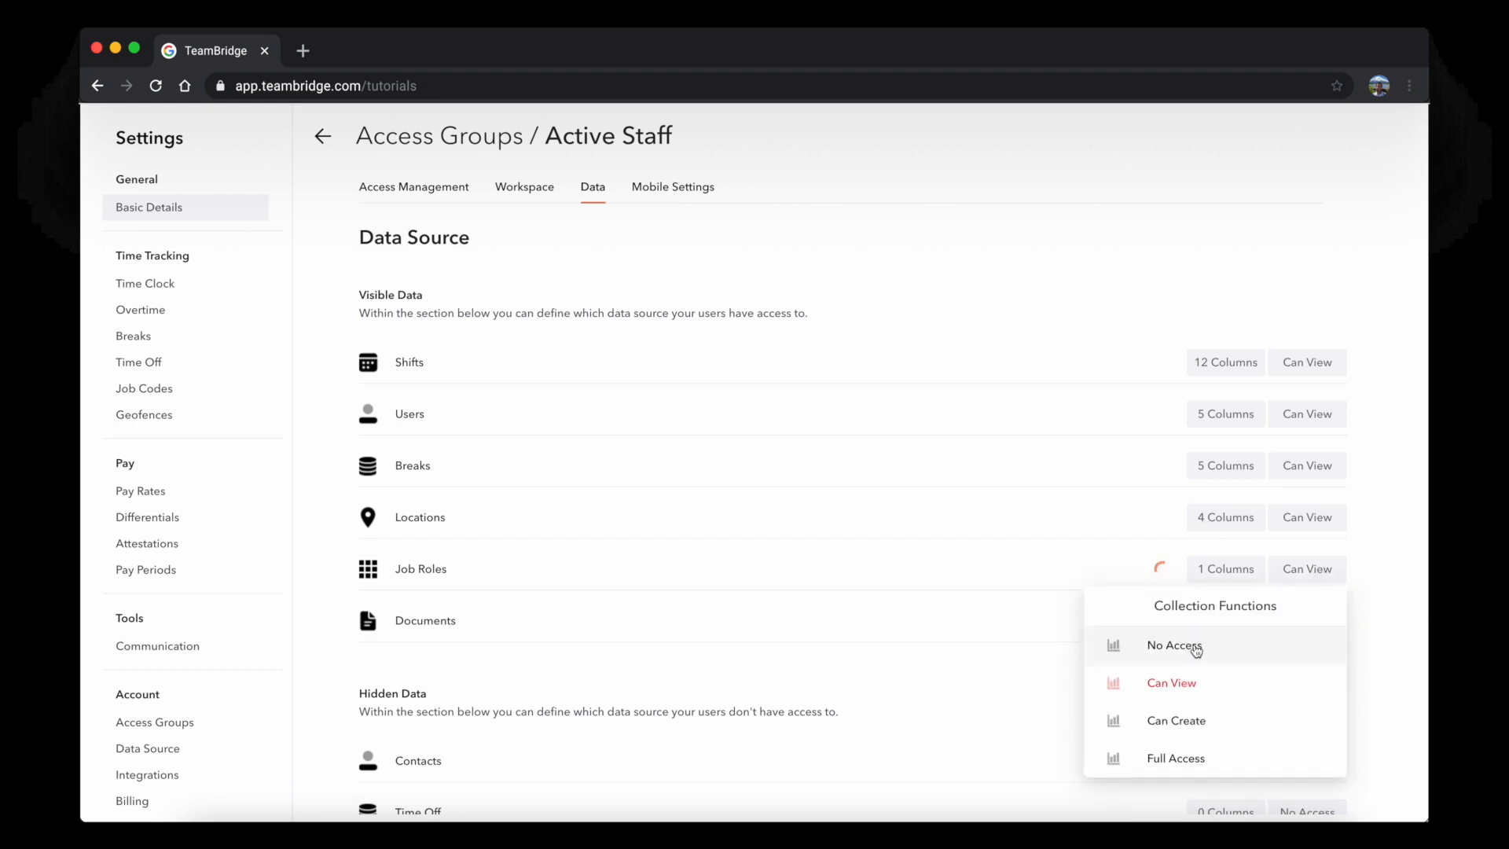
left_click(1298, 526)
left_click(1174, 593)
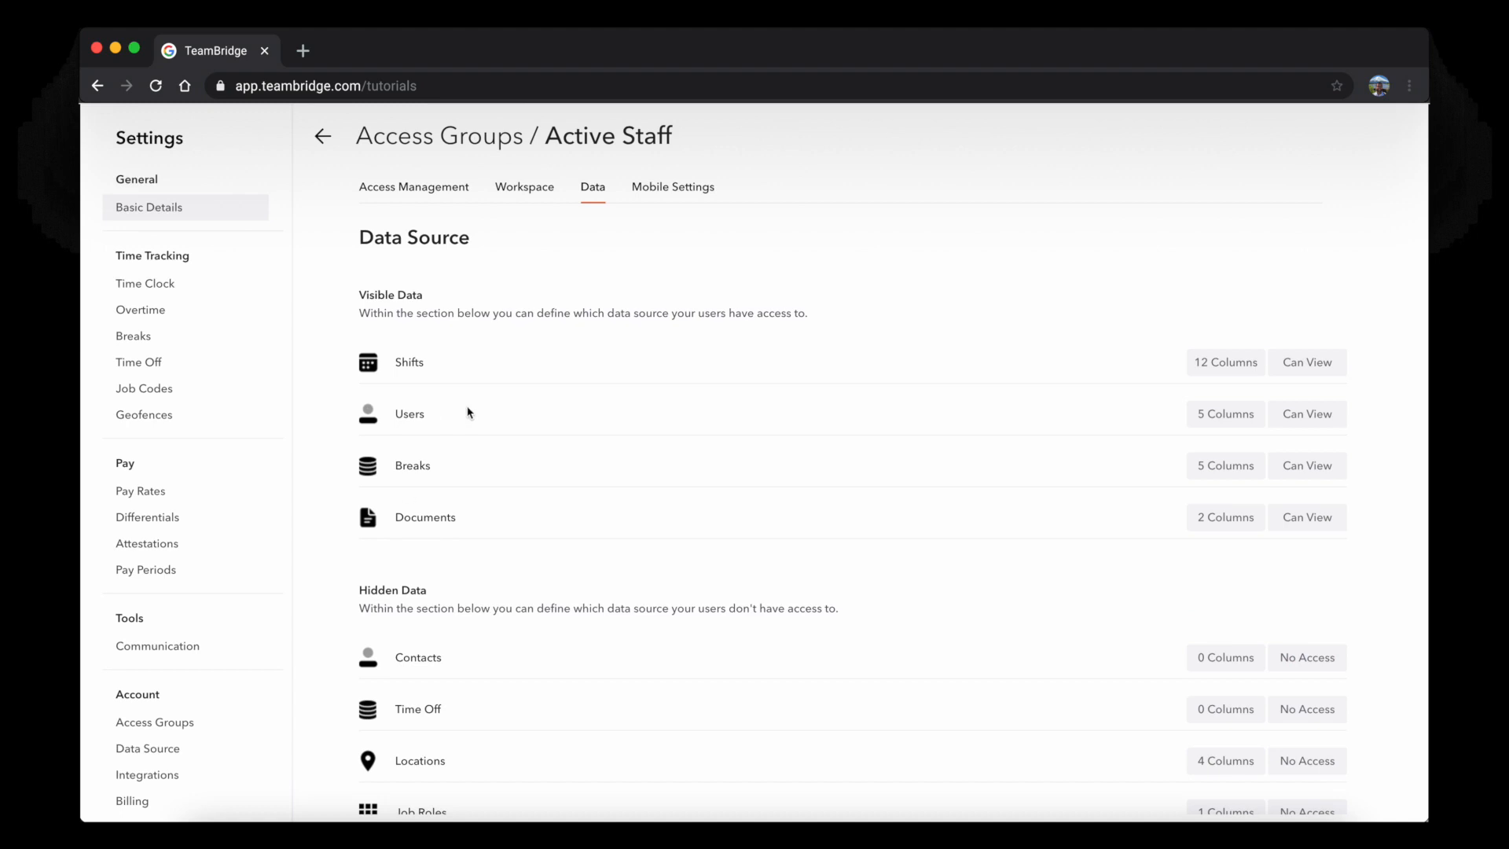
- Open Active Staff's Mobile Settings and examine the Dashboard and Time Clock permissions
left_click(679, 196)
scroll(641, 308, "up", 3)
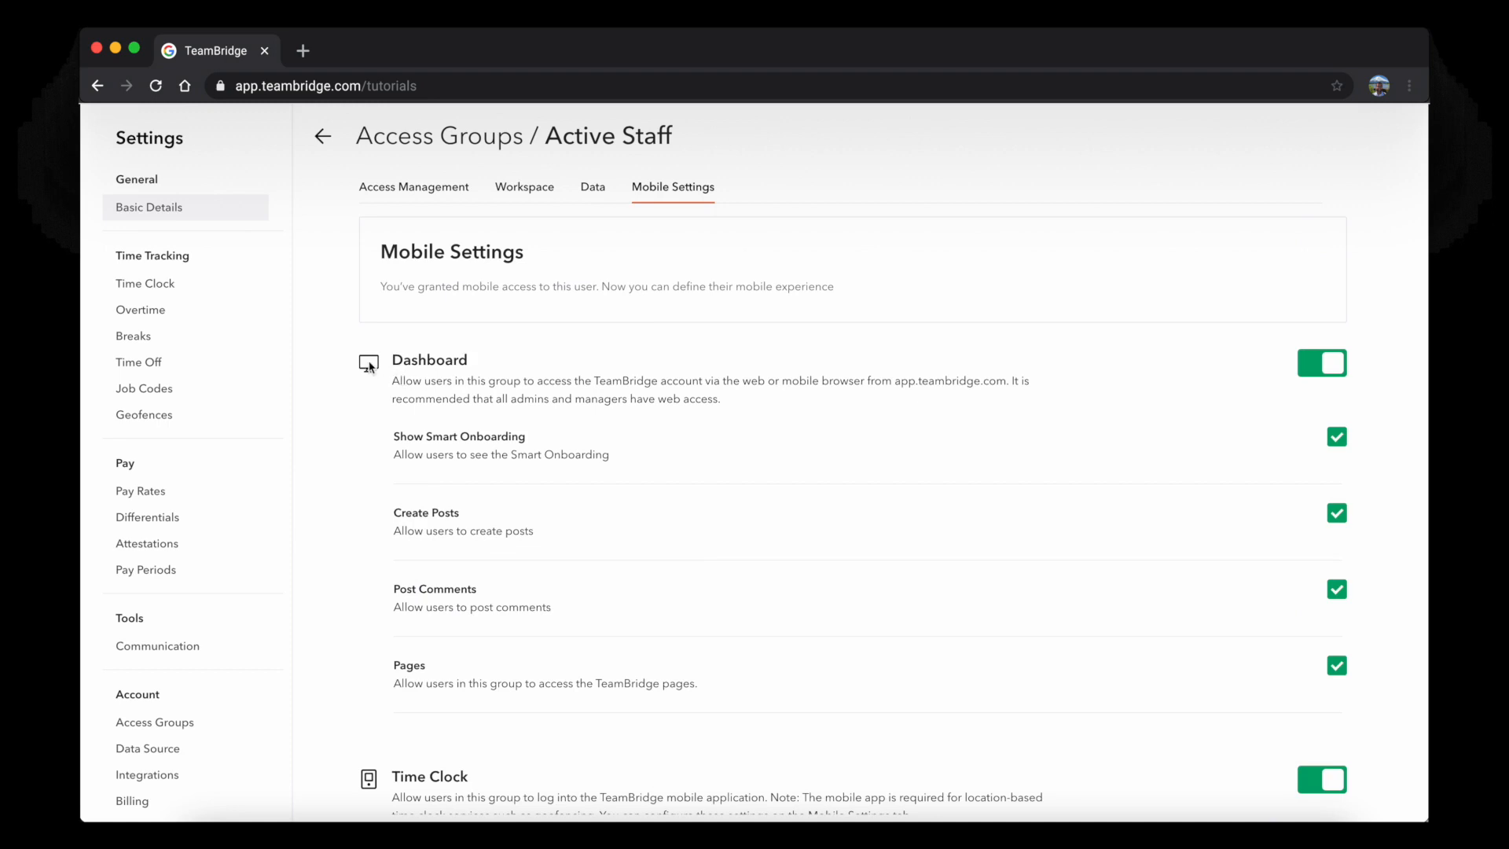
scroll(427, 364, "down", 2)
scroll(428, 364, "down", 4)
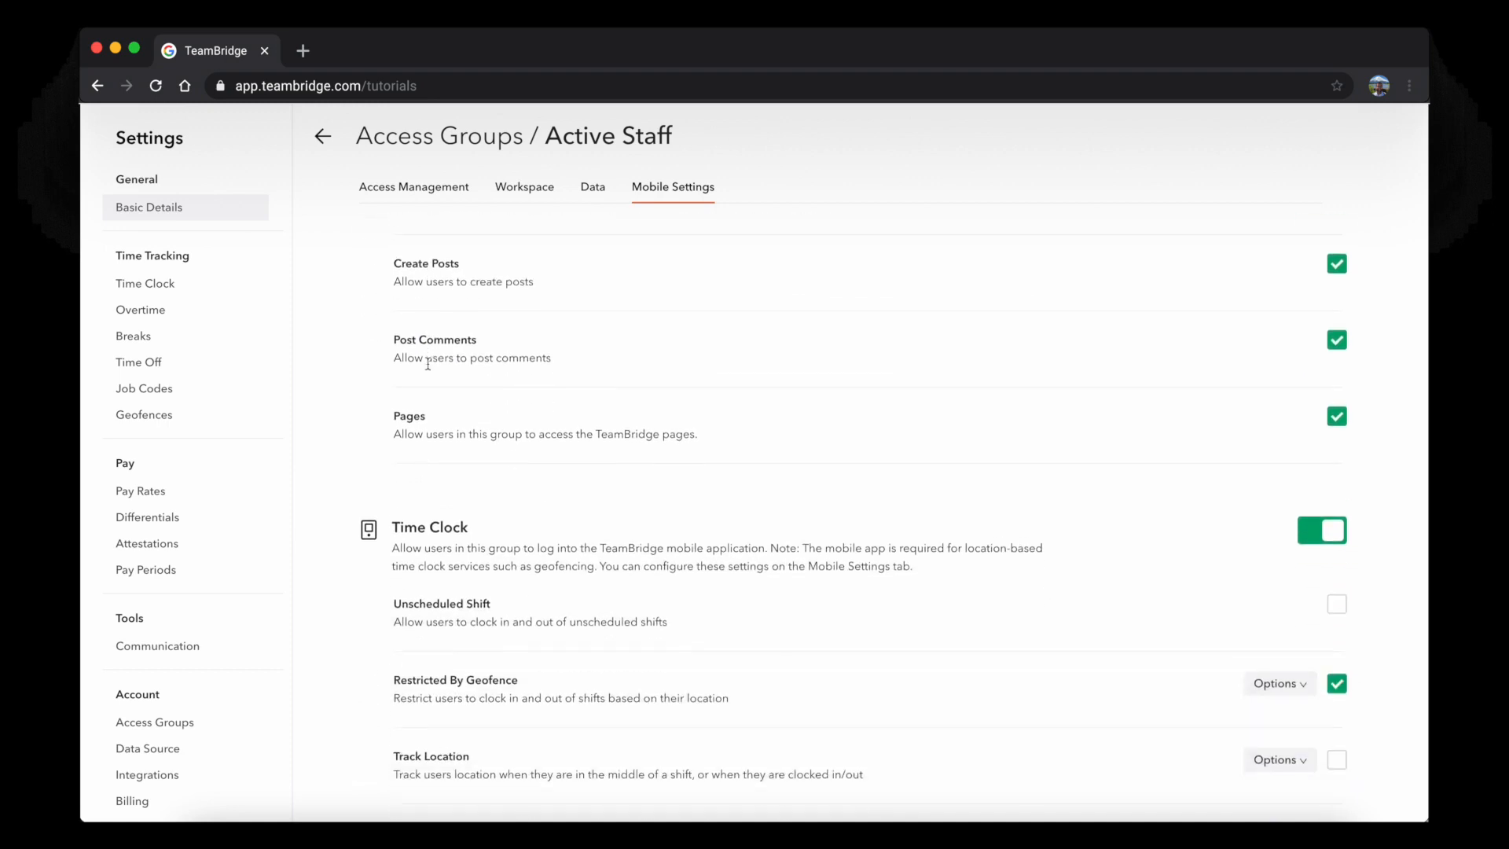
- Turn the mobile Dashboard access off and back on
scroll(690, 308, "up", 5)
left_click(1327, 362)
left_click(1327, 362)
- Turn the Unscheduled Shift permission under Time Clock on and back off
scroll(941, 385, "down", 1)
scroll(941, 385, "down", 6)
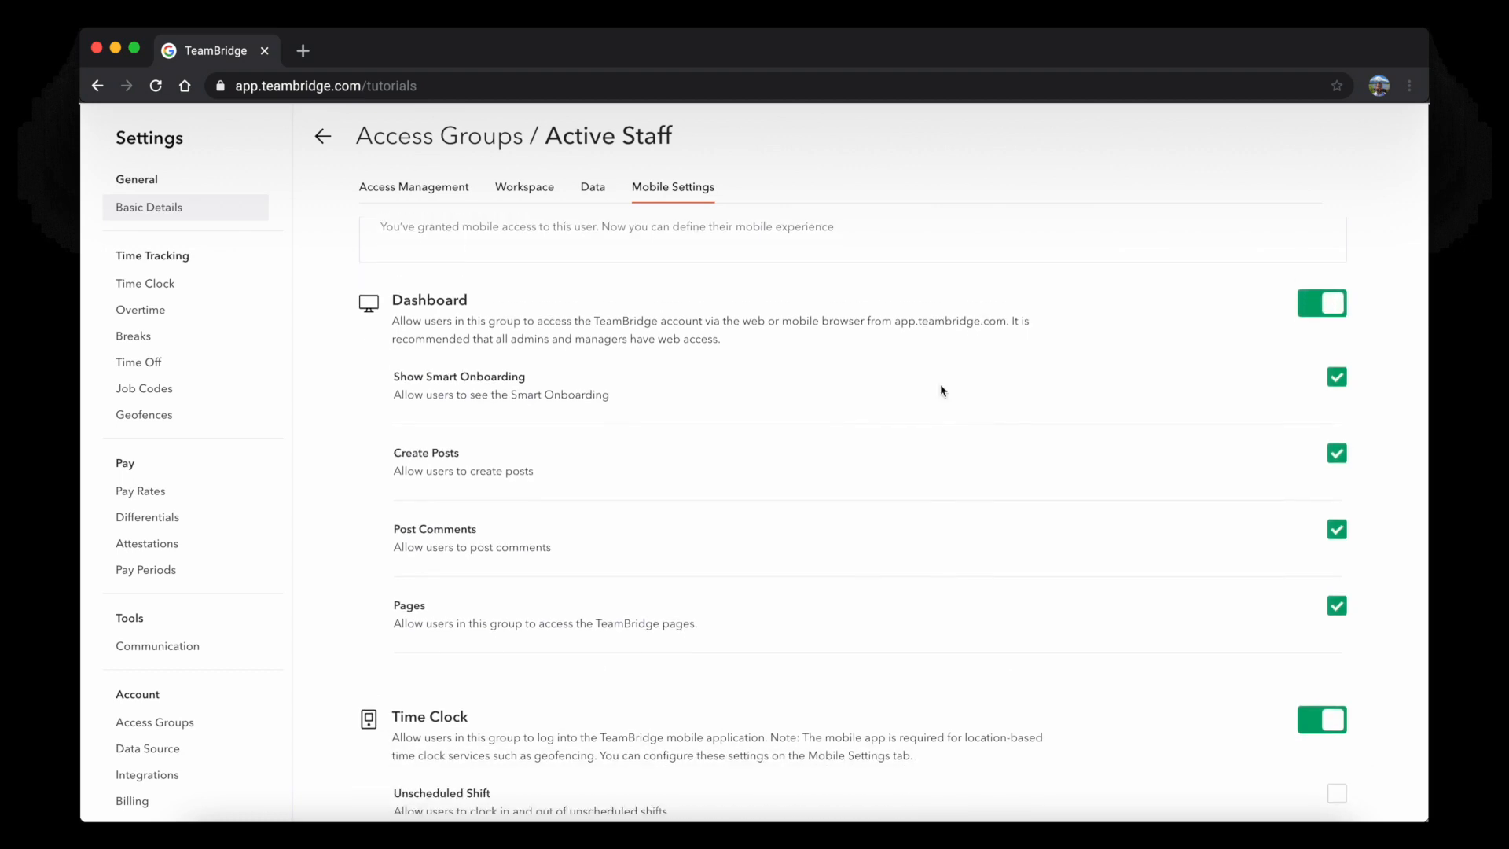
scroll(941, 391, "down", 1)
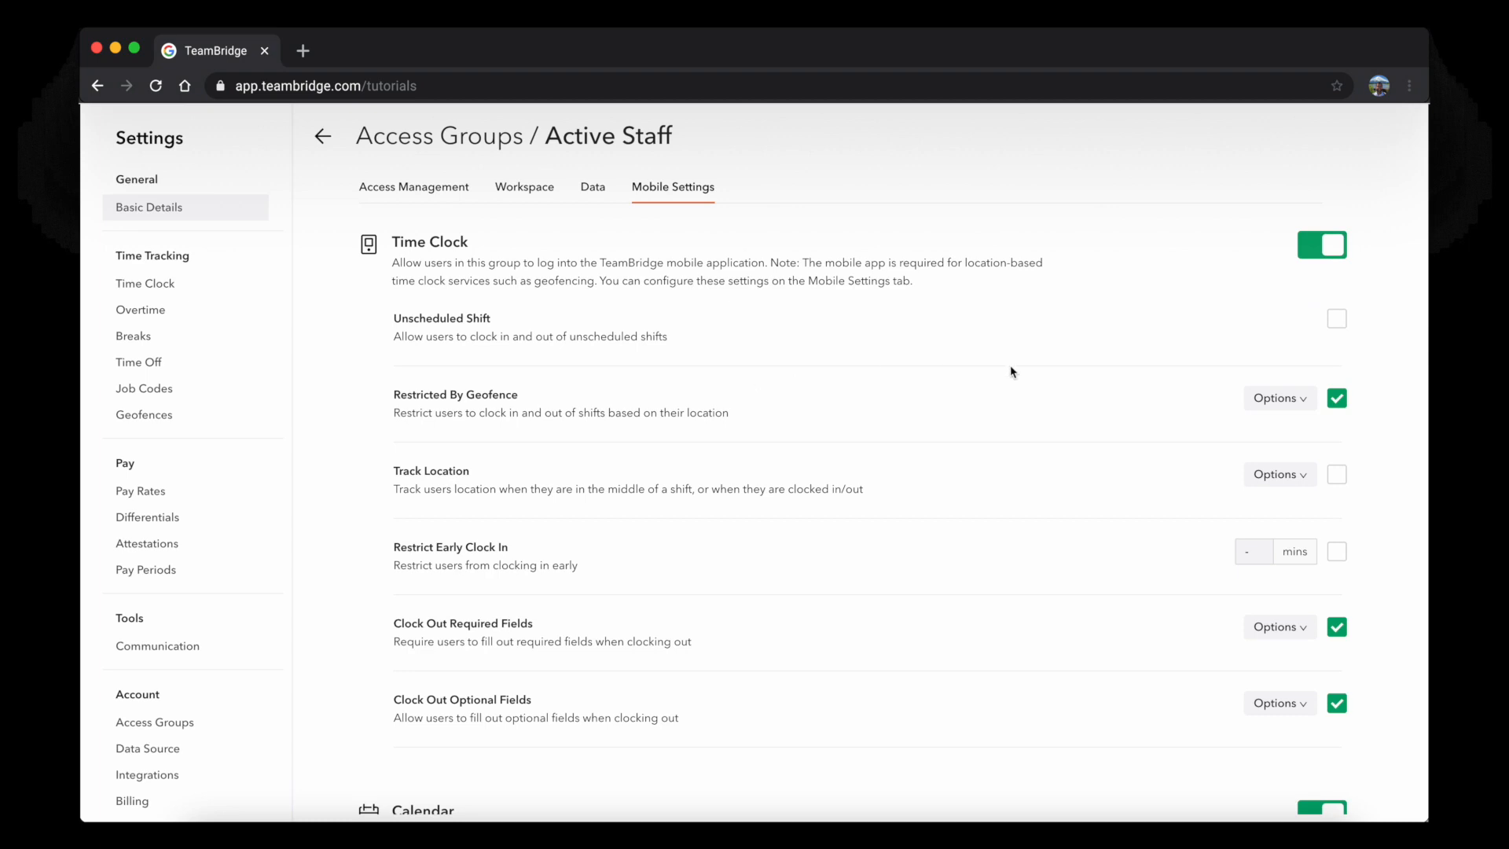
left_click(1305, 258)
left_click(1336, 319)
left_click(1338, 321)
- Review the Time Clock section and inspect which events the Restricted By Geofence setting covers
scroll(1331, 283, "up", 5)
scroll(1331, 280, "down", 5)
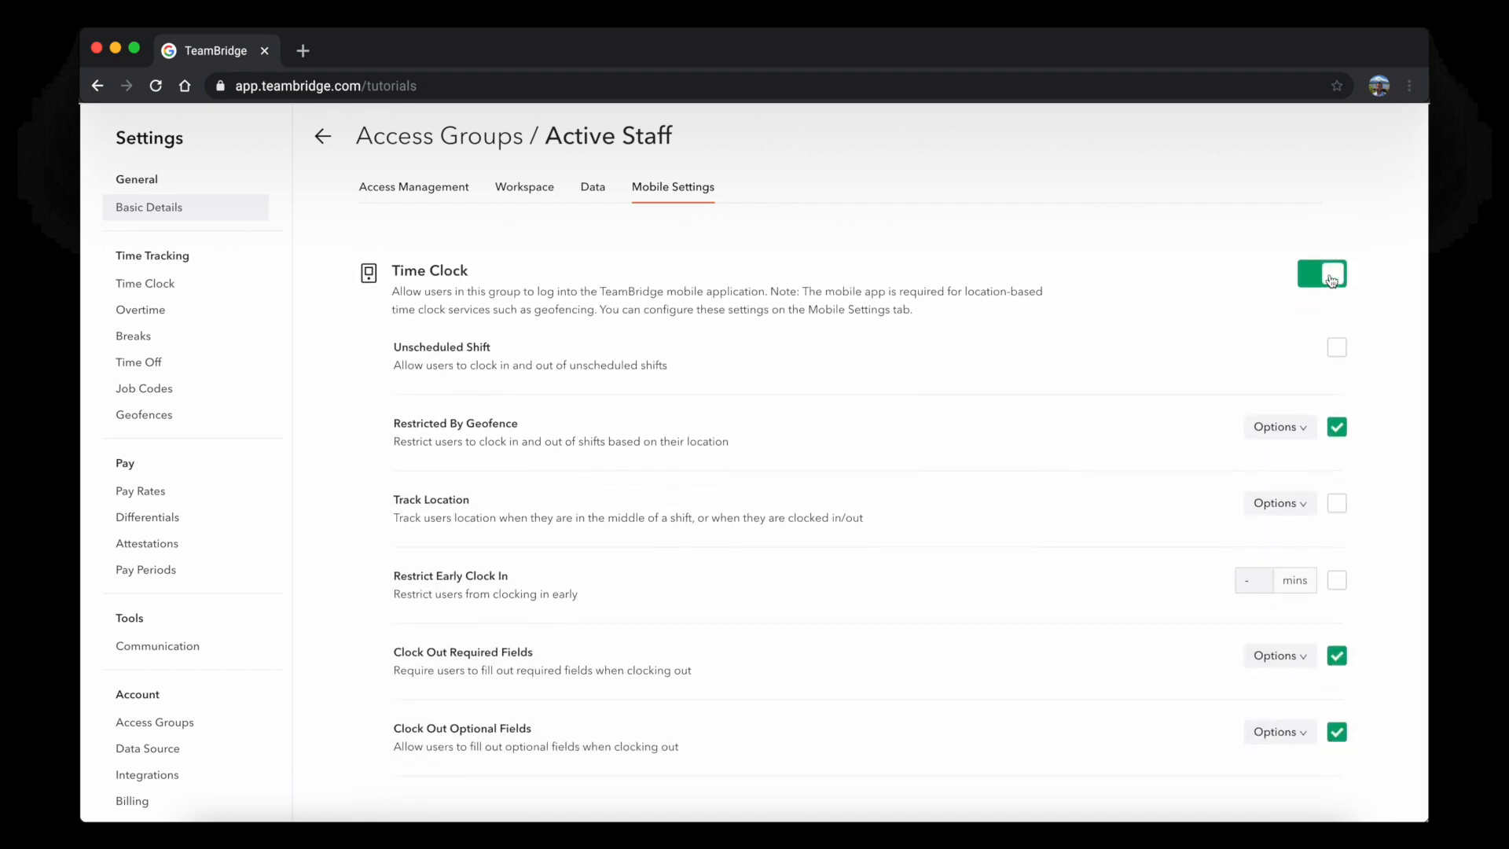
scroll(1330, 281, "up", 2)
scroll(1334, 375, "down", 2)
scroll(1340, 428, "down", 1)
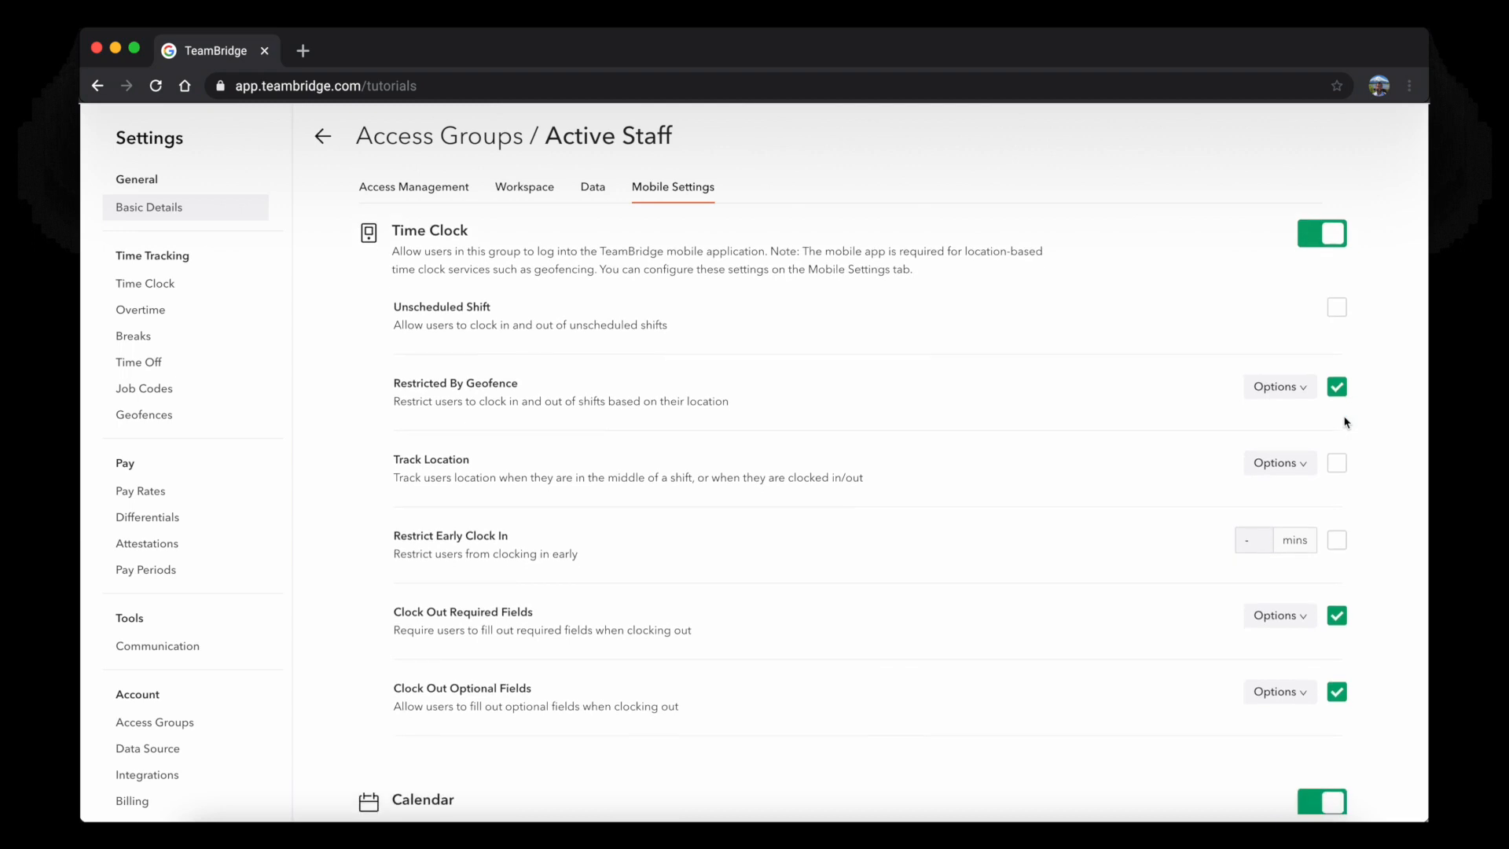
scroll(1346, 422, "up", 1)
left_click(1308, 423)
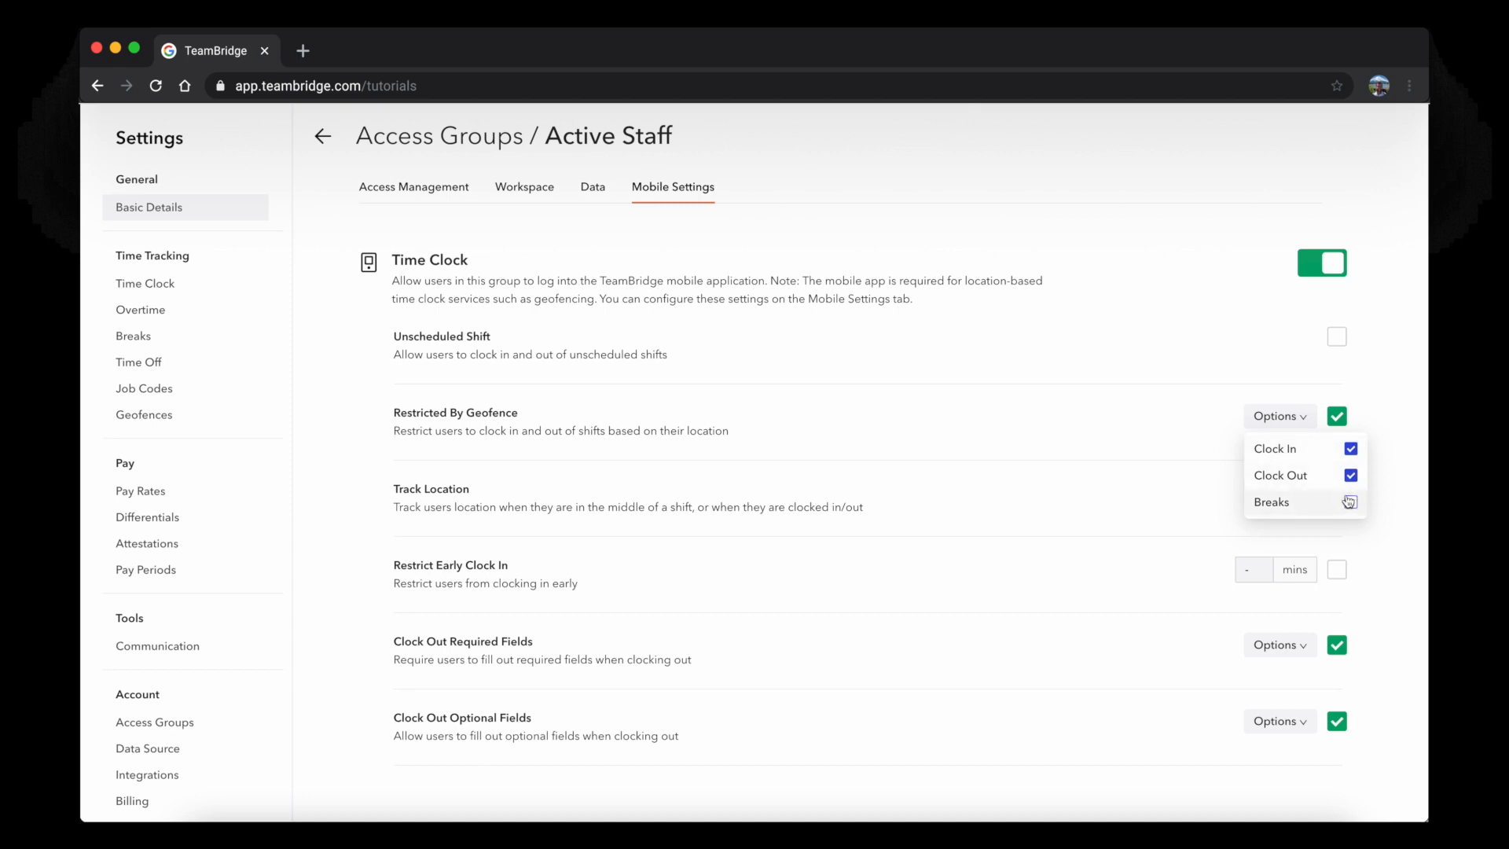
left_click(1206, 438)
- Enable Track Location under Time Clock and check its tracking options
scroll(1206, 438, "down", 1)
left_click(1335, 440)
left_click(1277, 440)
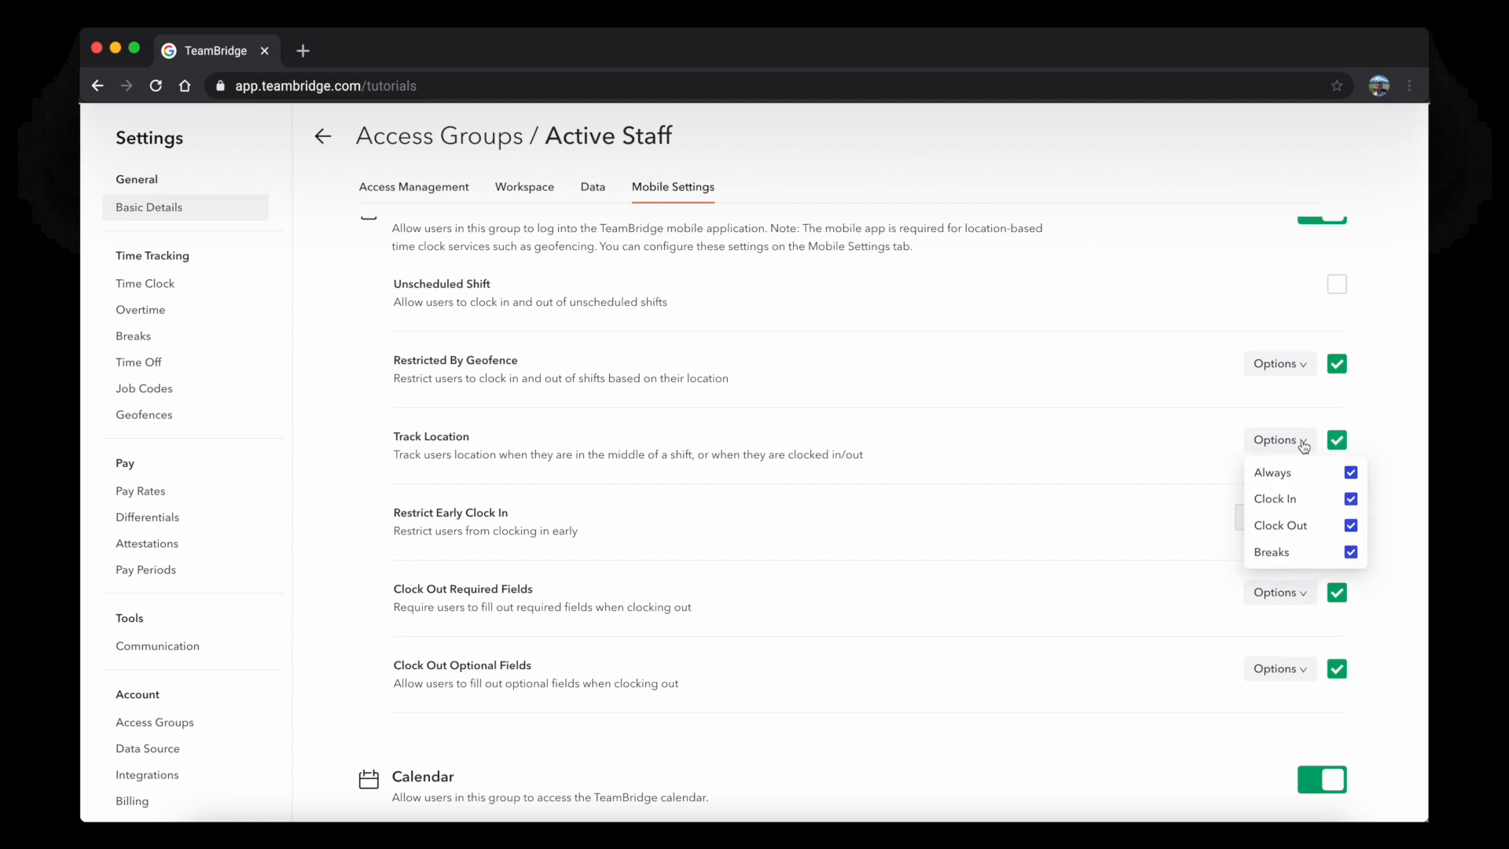
left_click(1112, 493)
- Inspect the field choices for Clock Out Required Fields and Clock Out Optional Fields
scroll(1112, 471, "down", 2)
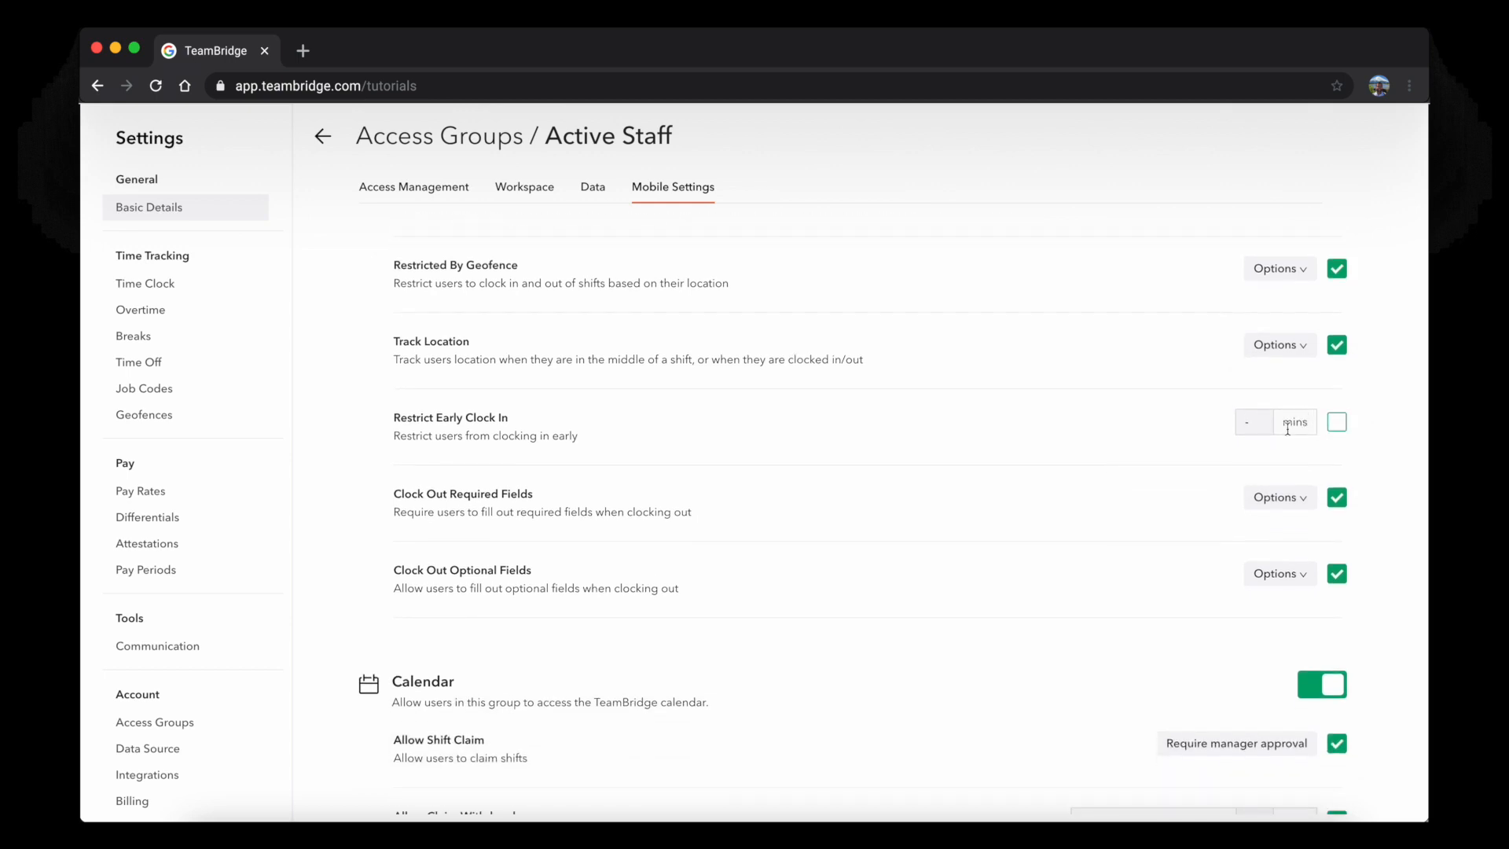
scroll(1320, 428, "down", 1)
left_click(1307, 420)
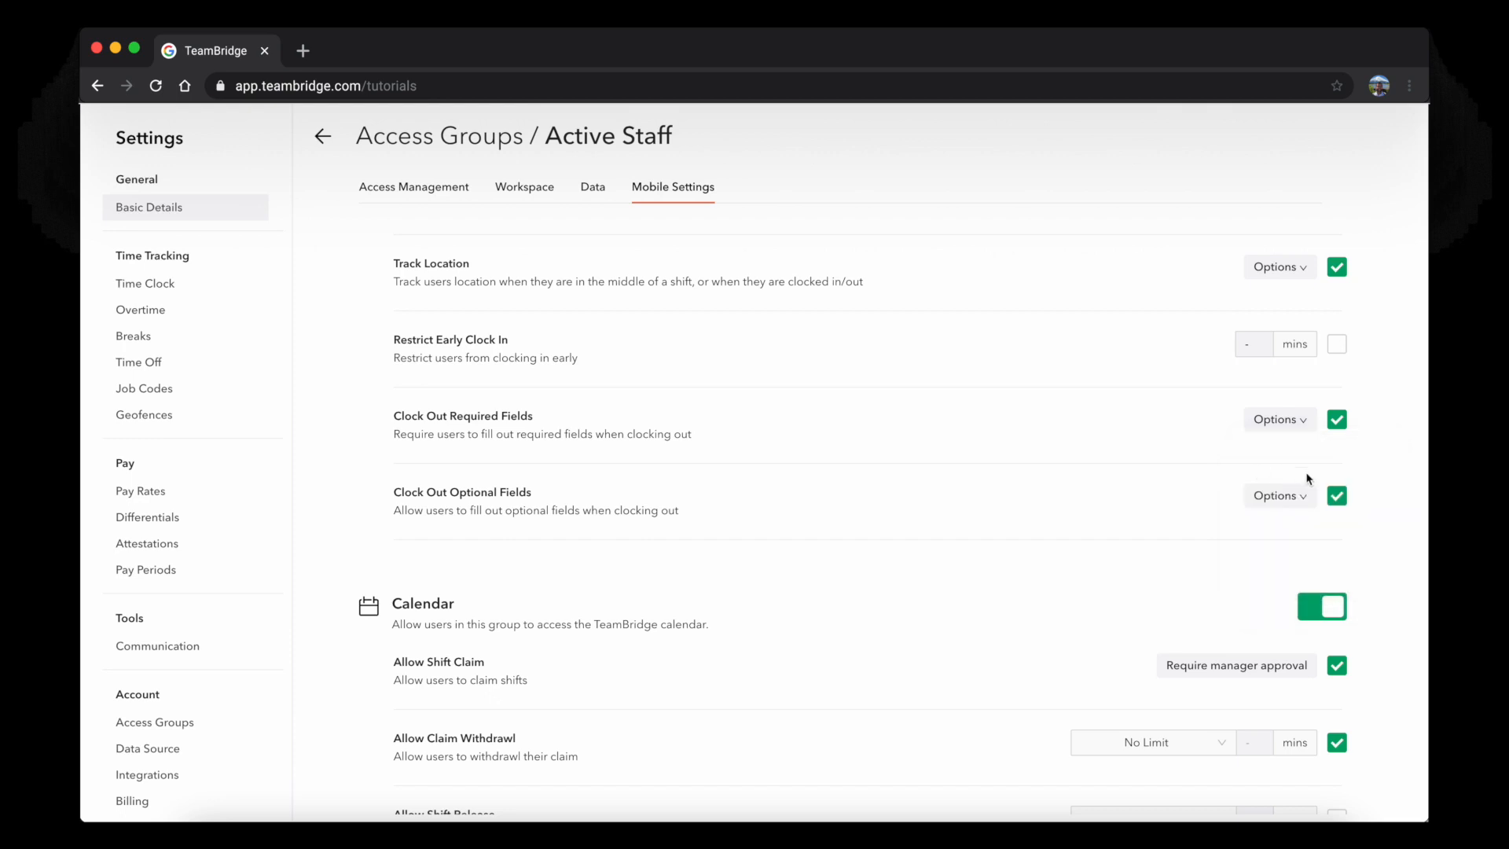
left_click(1309, 498)
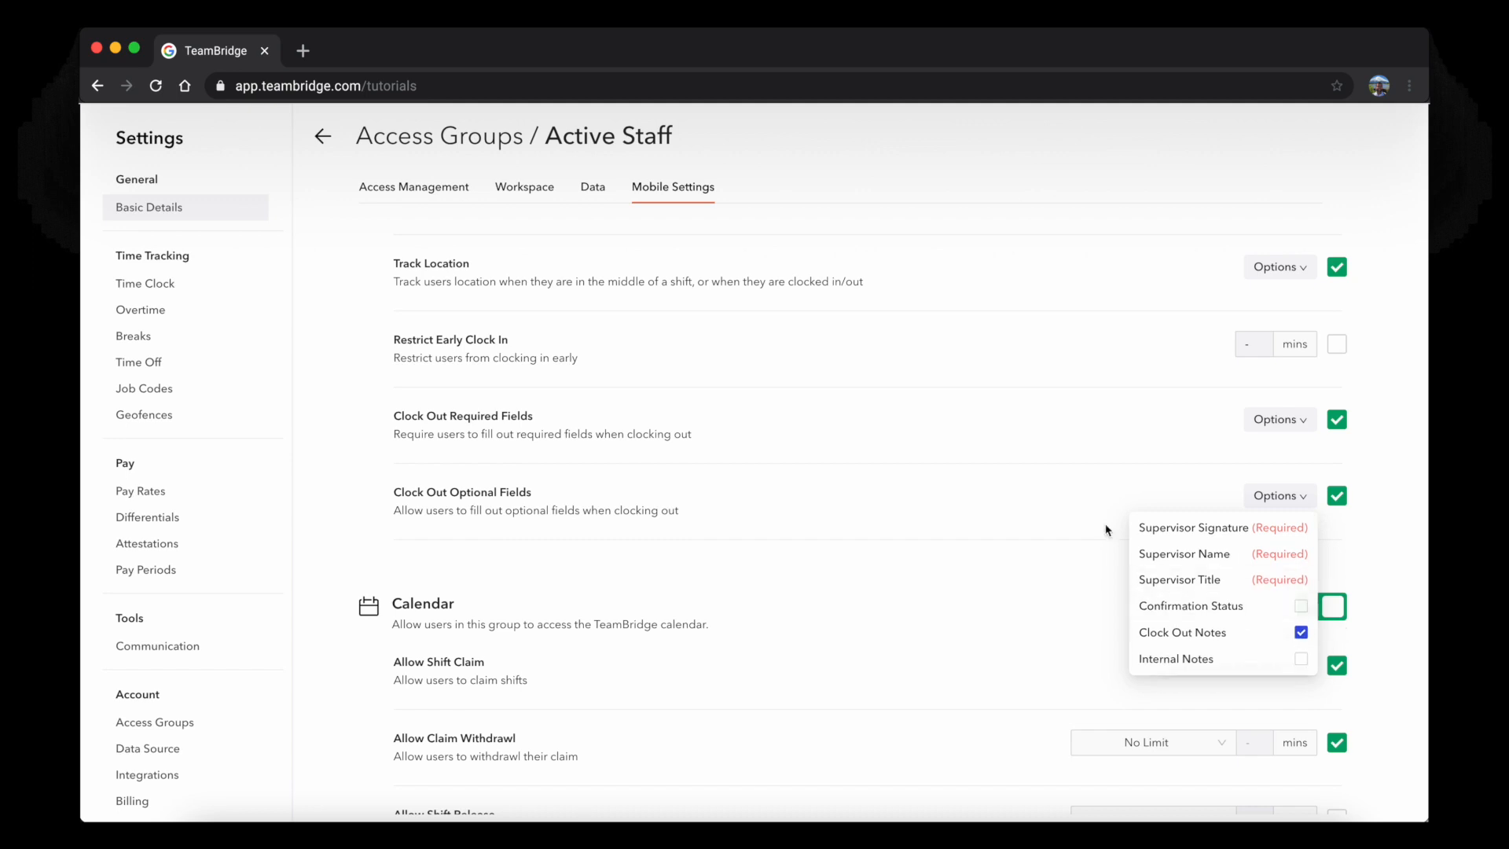
- Disable the Allow Claim Withdrawl permission under Calendar for the Active Staff group
scroll(1106, 529, "down", 5)
scroll(1305, 440, "down", 1)
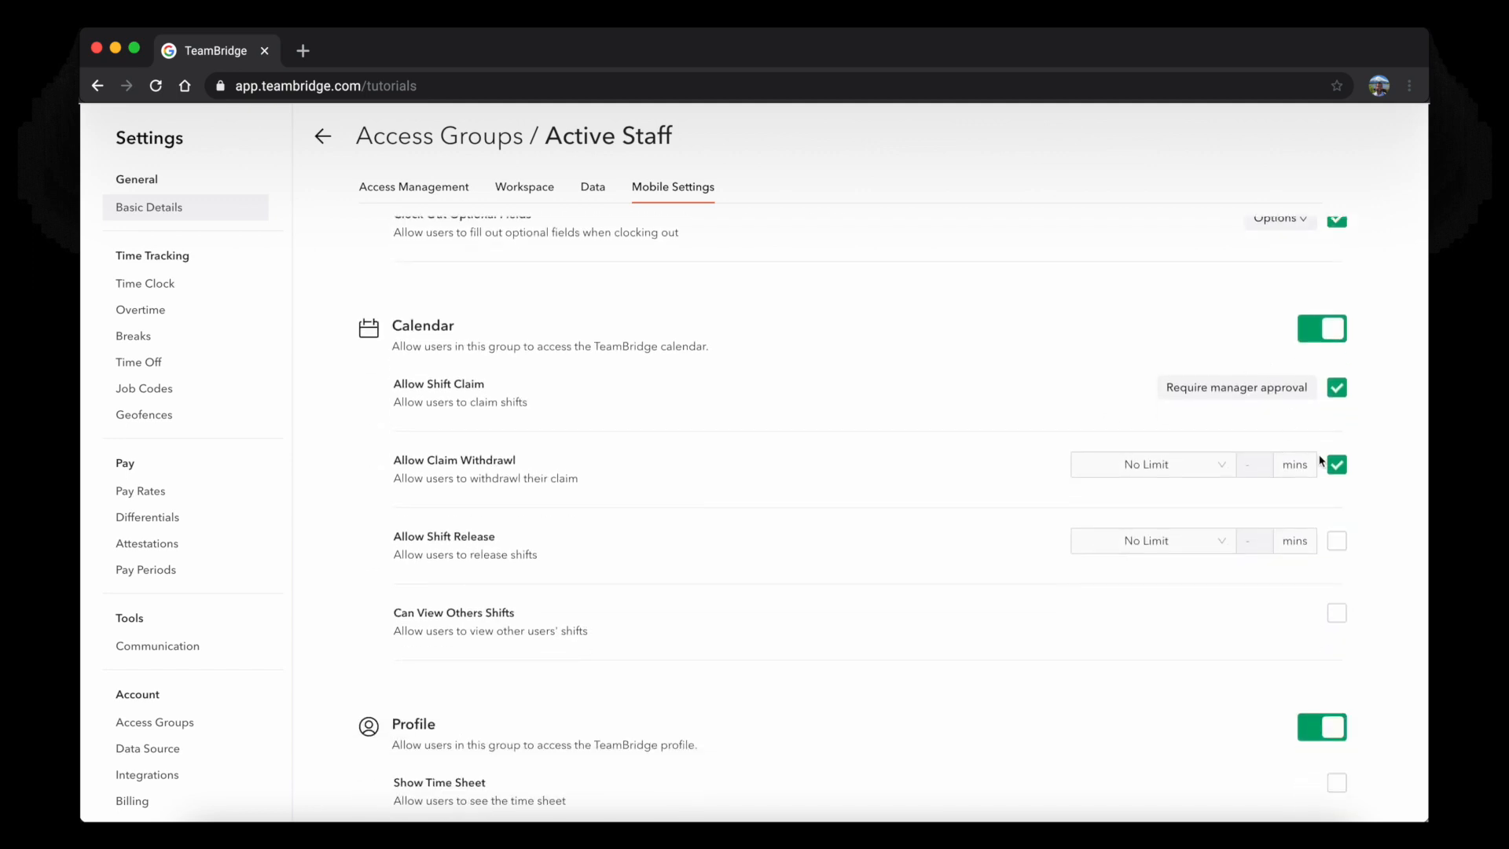
left_click(1336, 465)
- Review the remaining Calendar permissions and inspect the visible data connections under the Profile section's Linked Data
scroll(1257, 487, "down", 1)
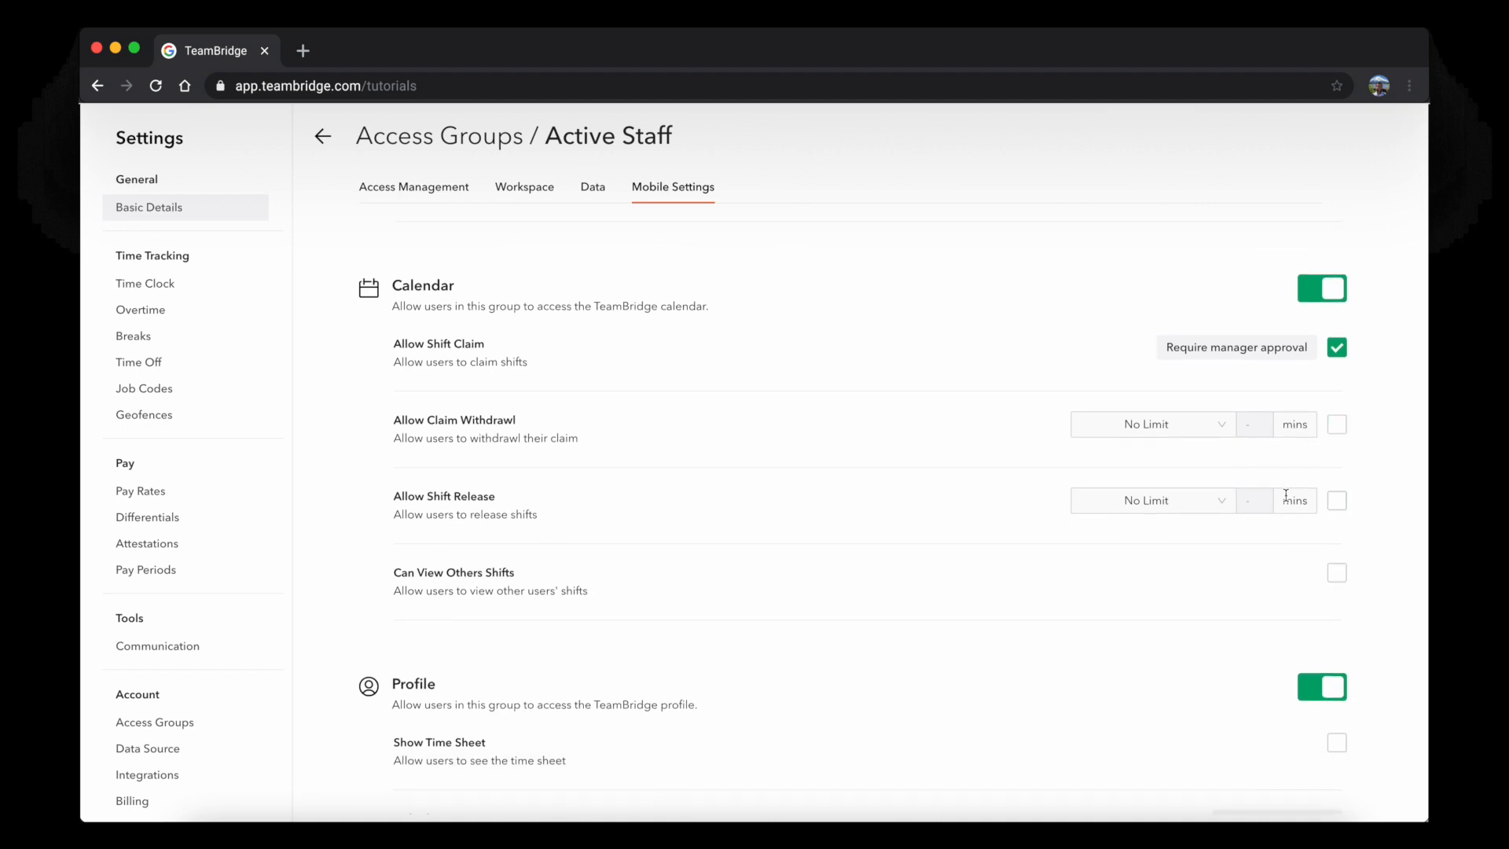
scroll(1293, 500, "down", 2)
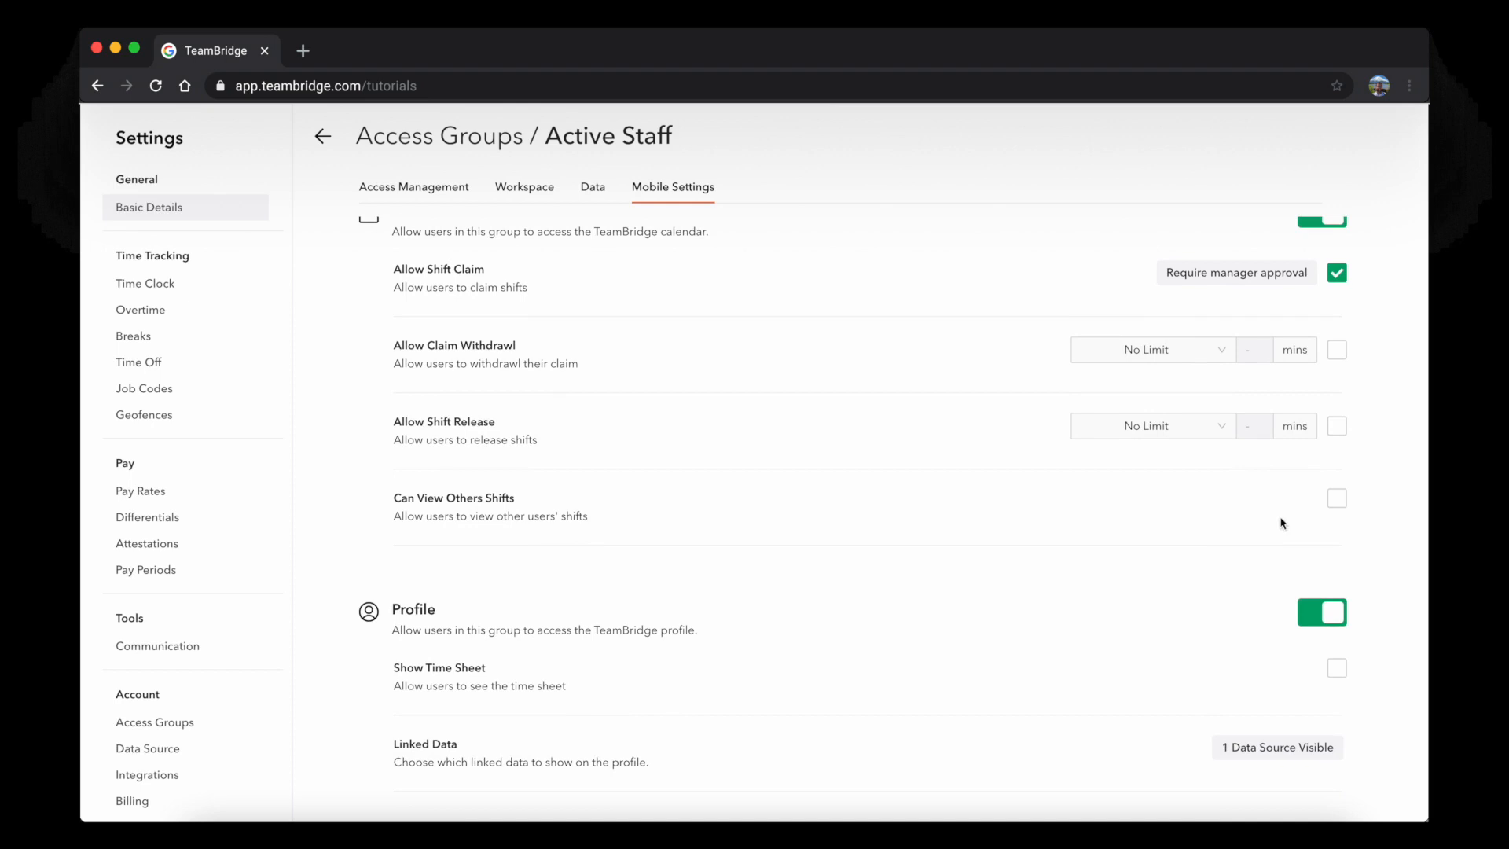
scroll(1246, 487, "down", 1)
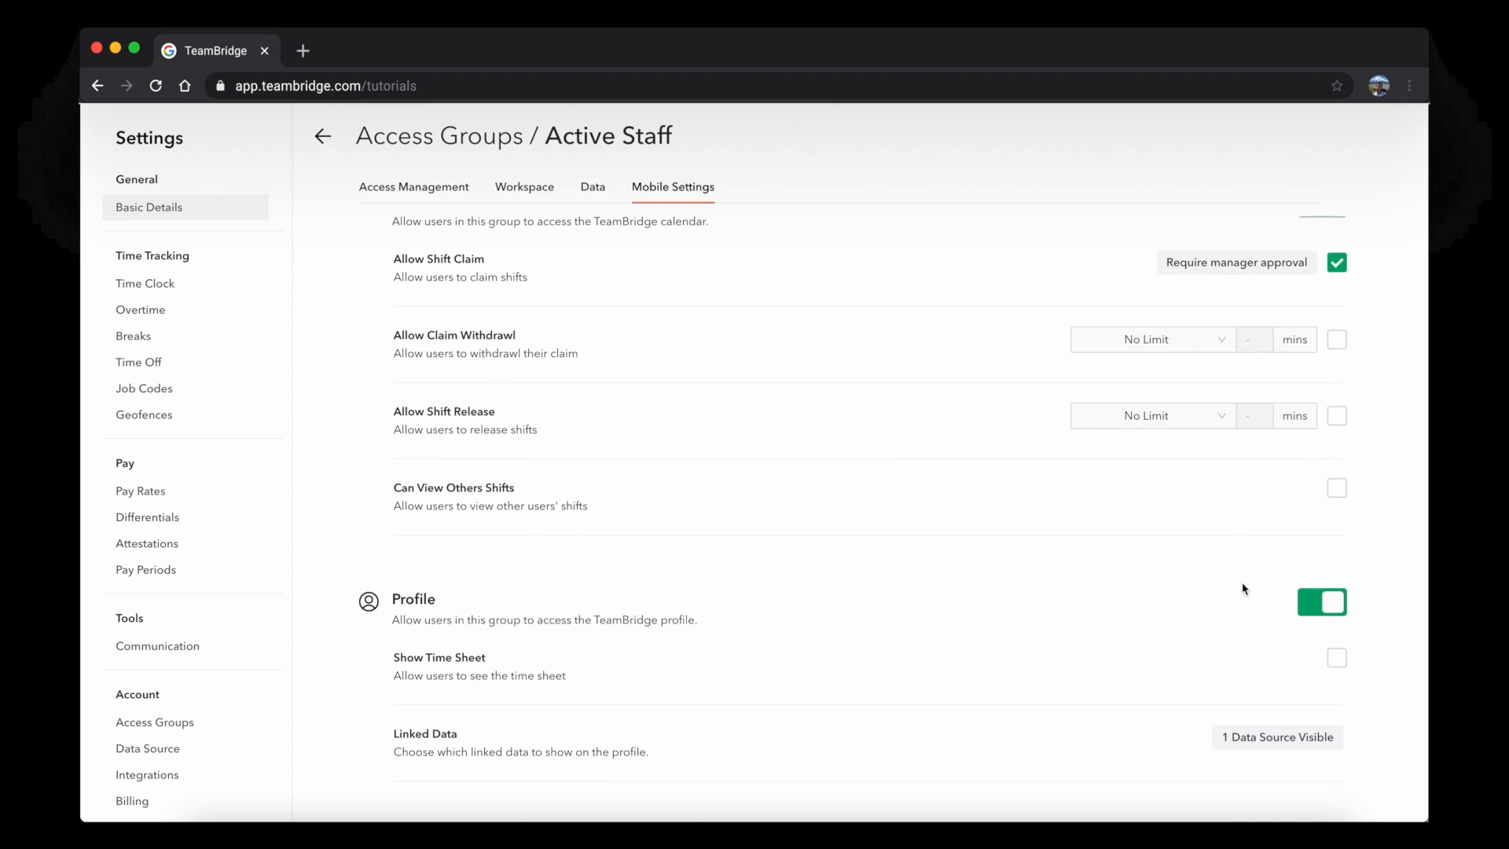
left_click(1269, 736)
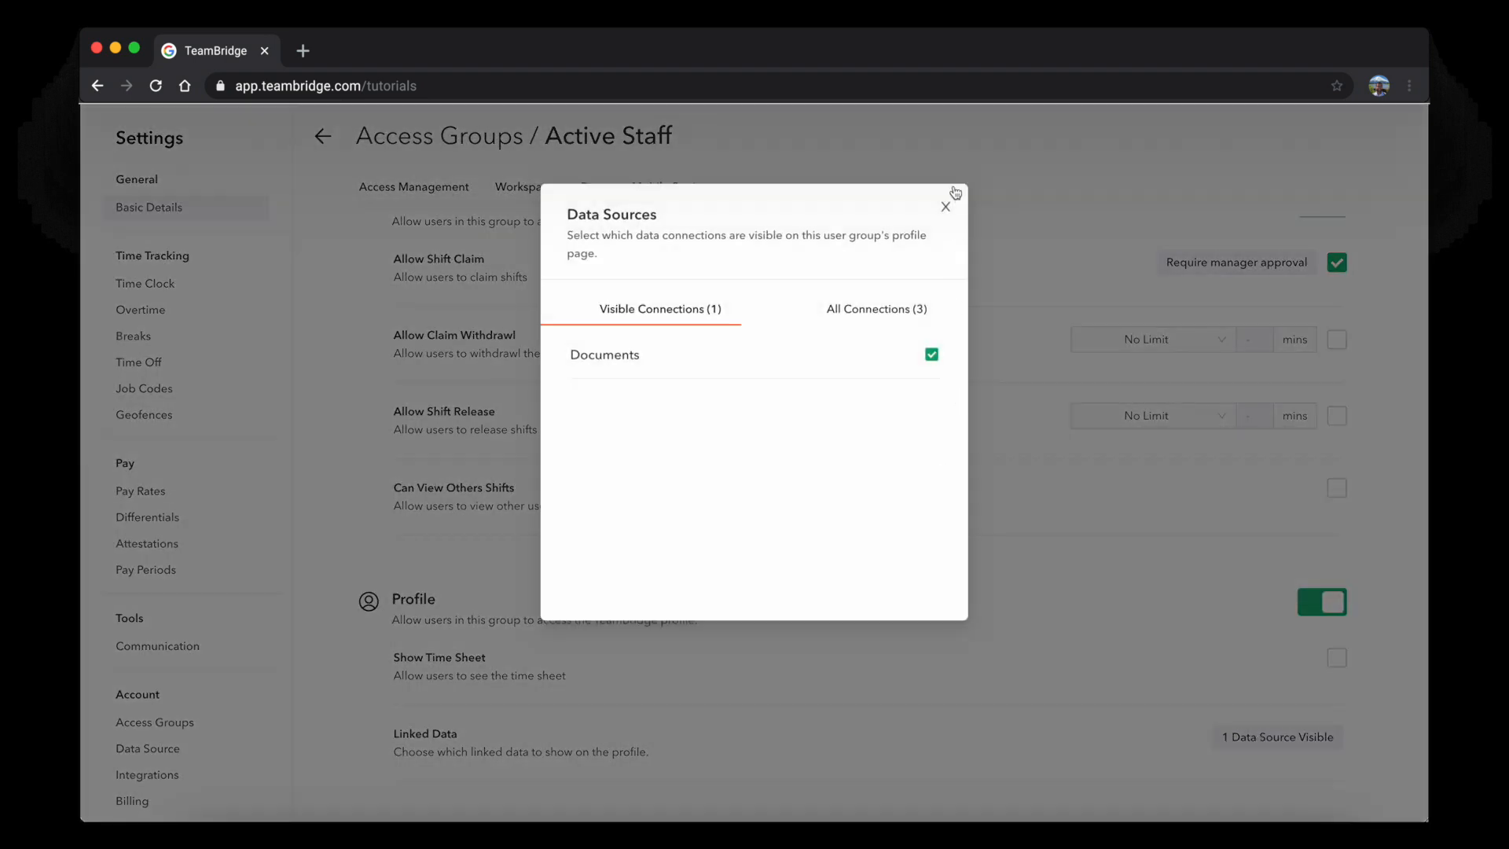
left_click(948, 206)
- Return to the access groups list and open the Facility Scheduler group's settings
scroll(1139, 541, "up", 15)
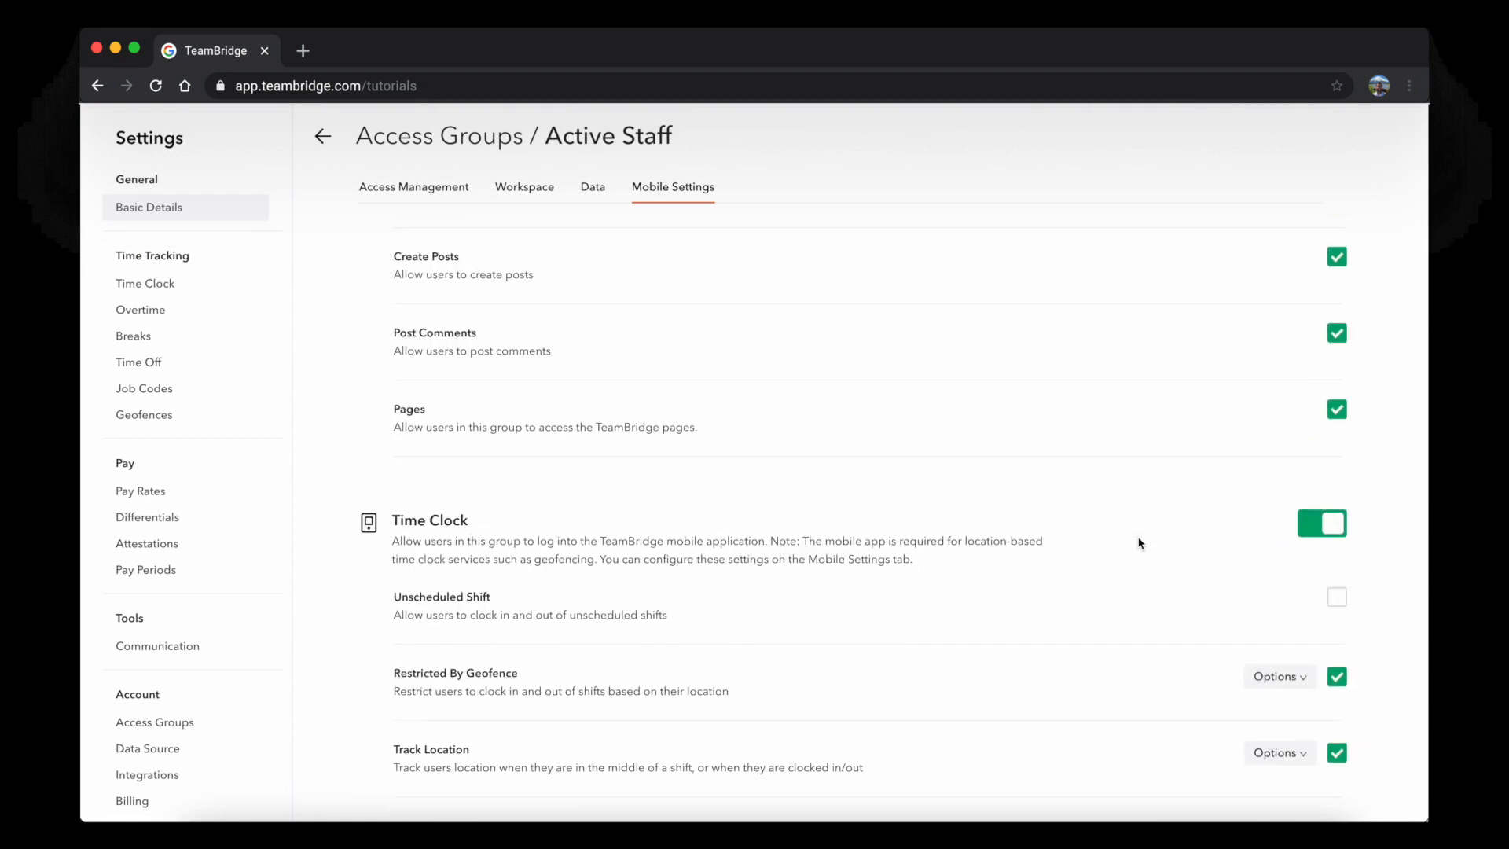
left_click(375, 189)
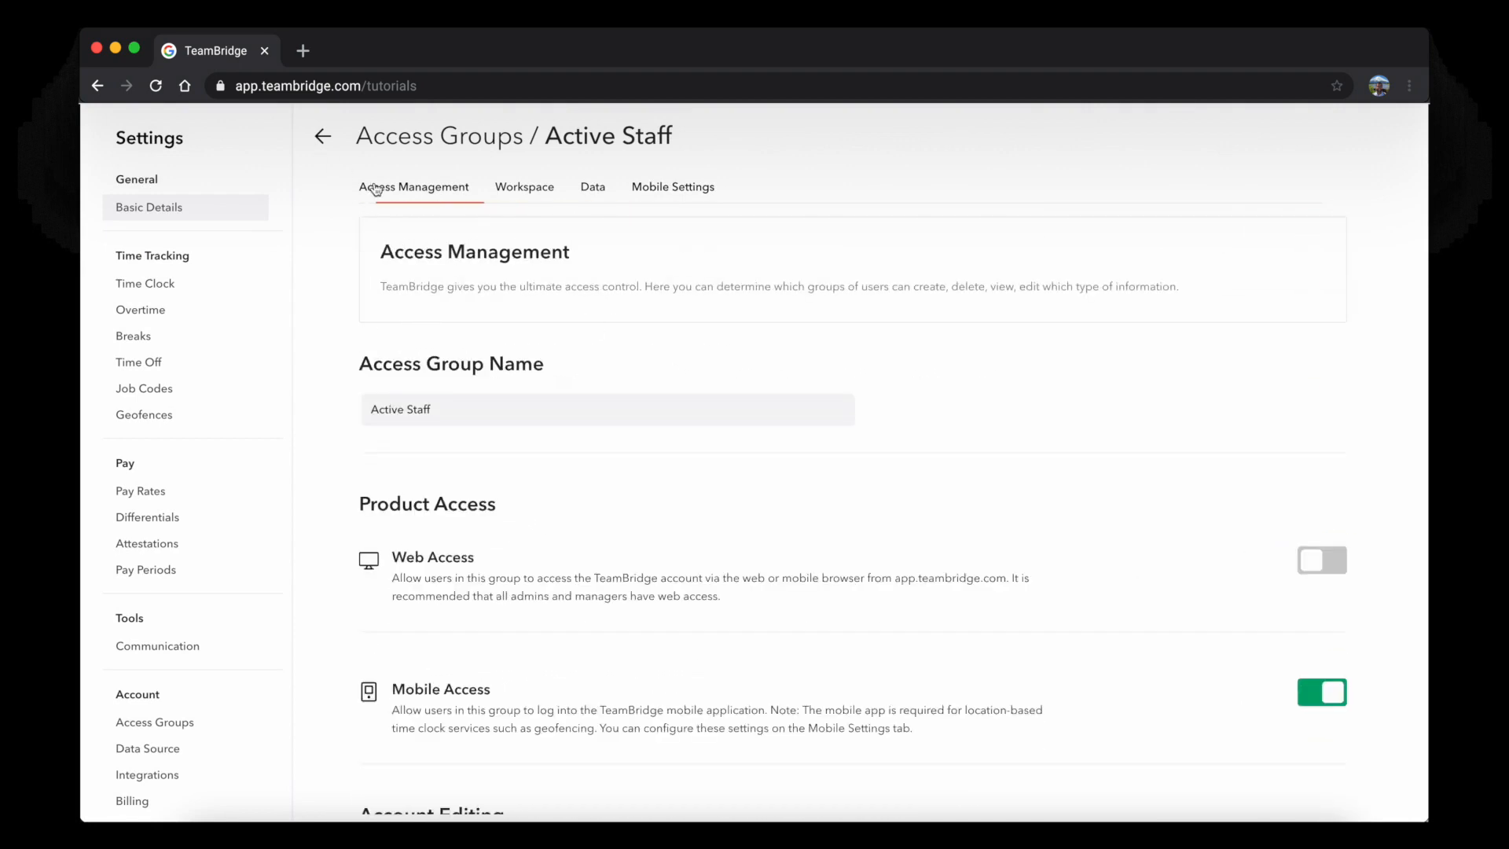
left_click(322, 139)
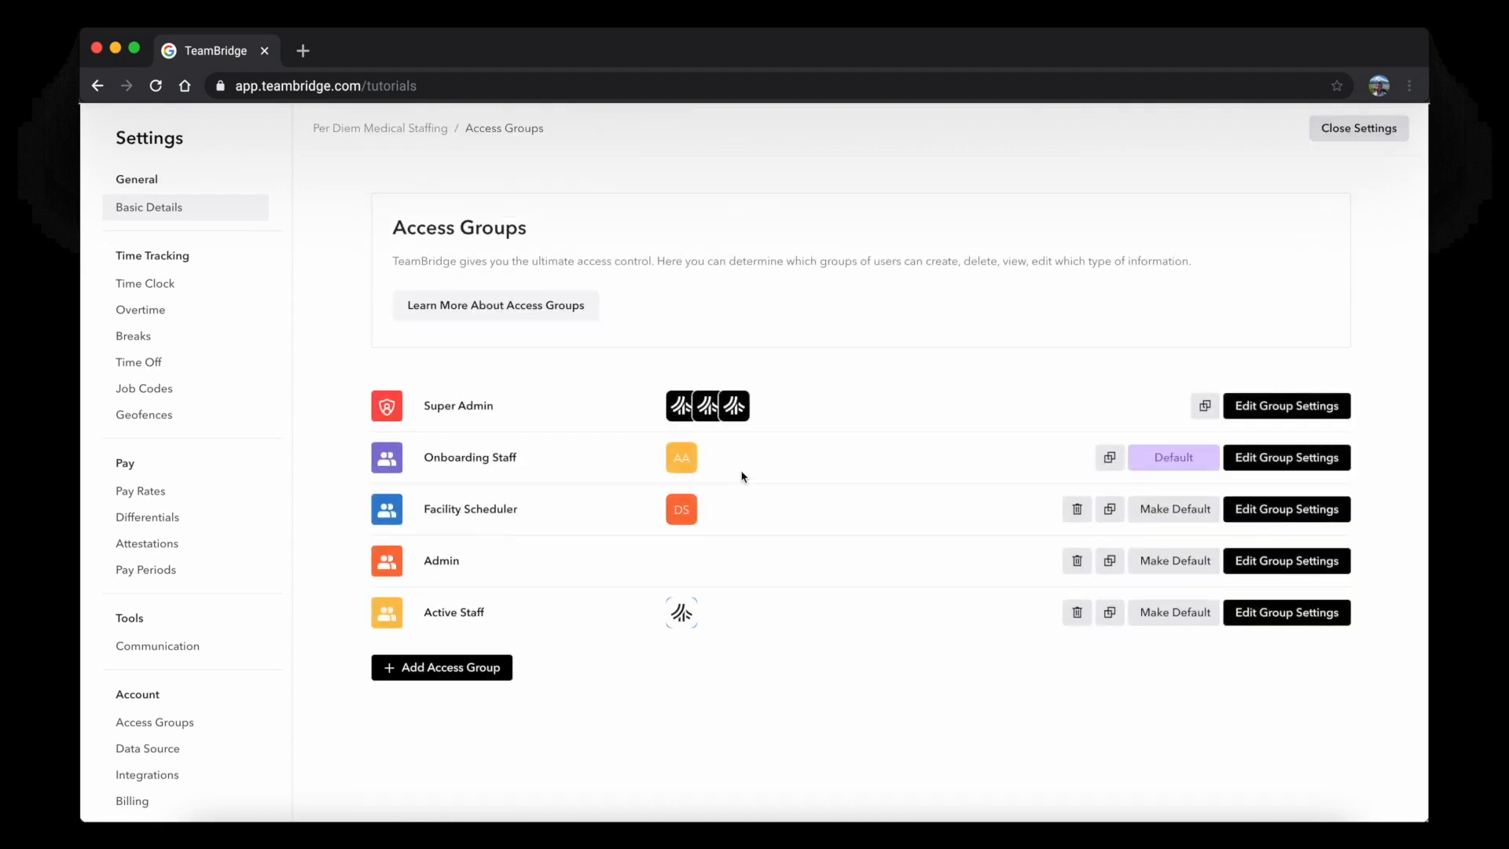
left_click(1240, 521)
- Review the Facility Scheduler group's access management permissions and its visible workspace pages
scroll(660, 401, "down", 5)
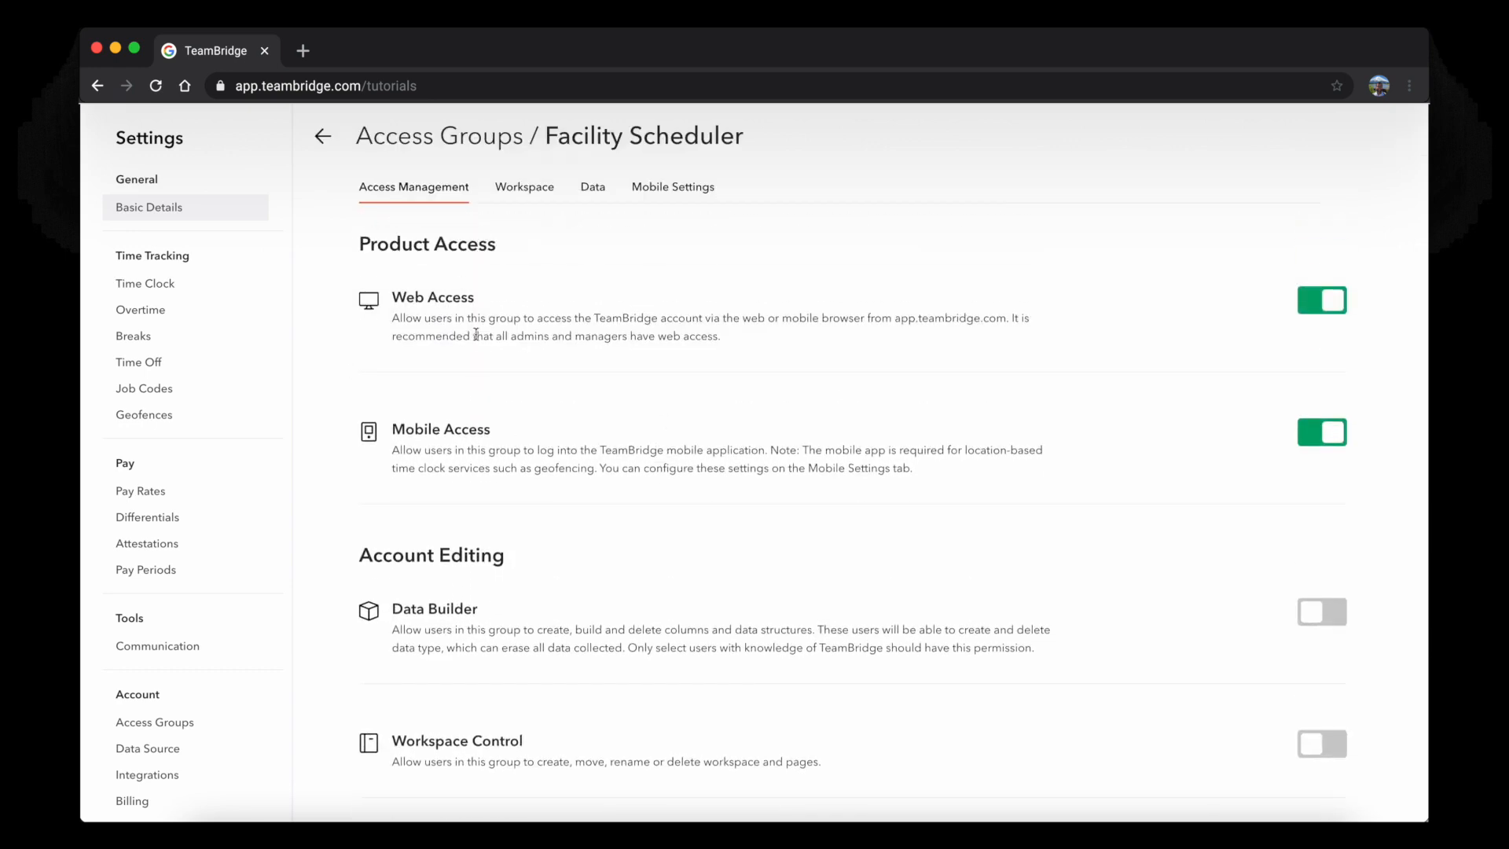
scroll(476, 337, "down", 20)
scroll(476, 338, "down", 3)
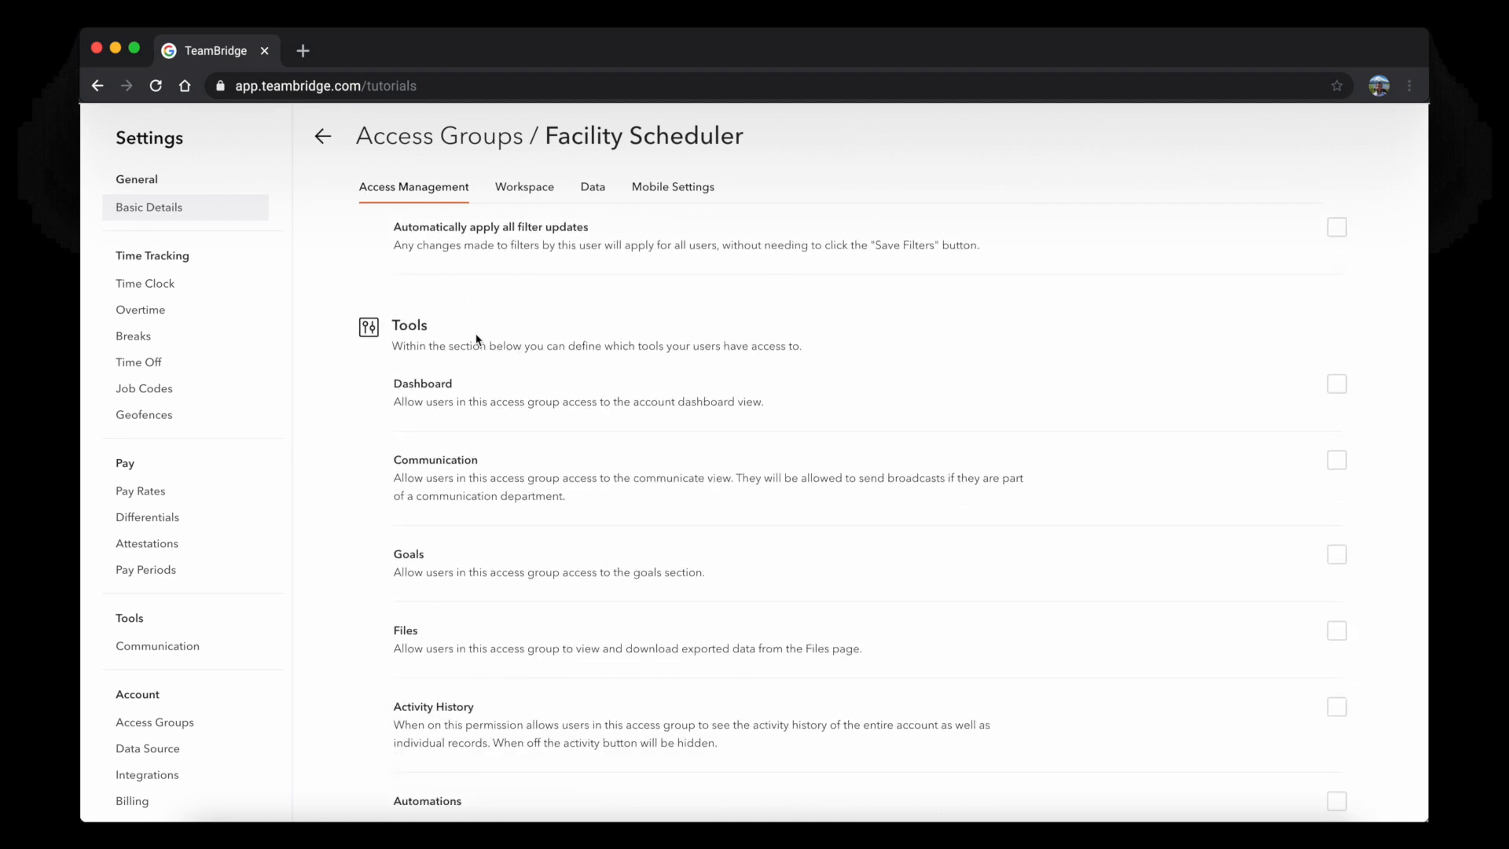
left_click(525, 187)
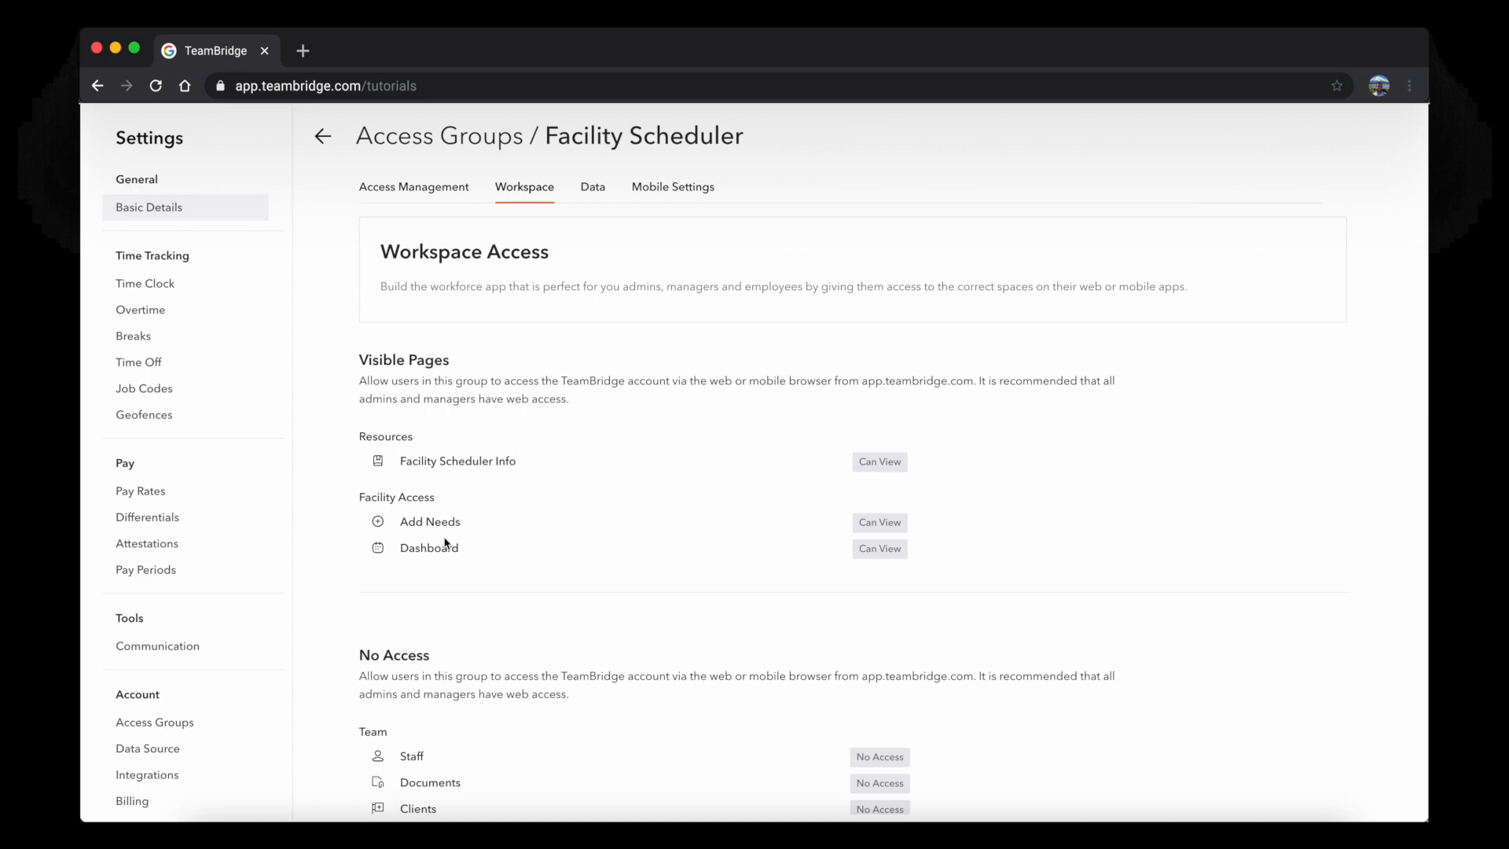
- Review the Facility Scheduler group's data filters and data sources, and check the access levels available for Shifts
left_click(597, 198)
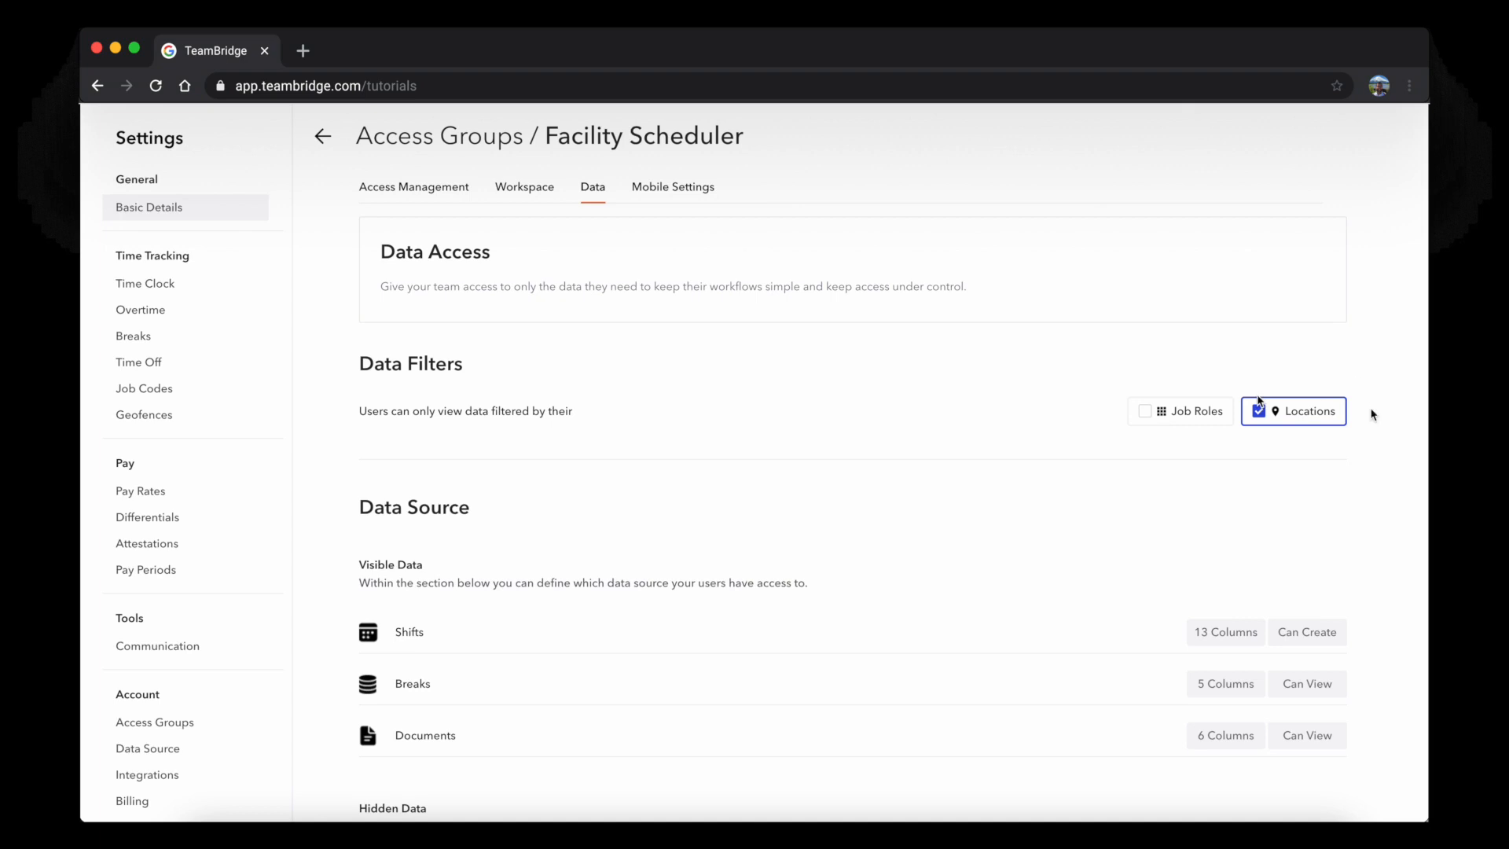
scroll(1254, 421, "down", 2)
scroll(1254, 421, "down", 4)
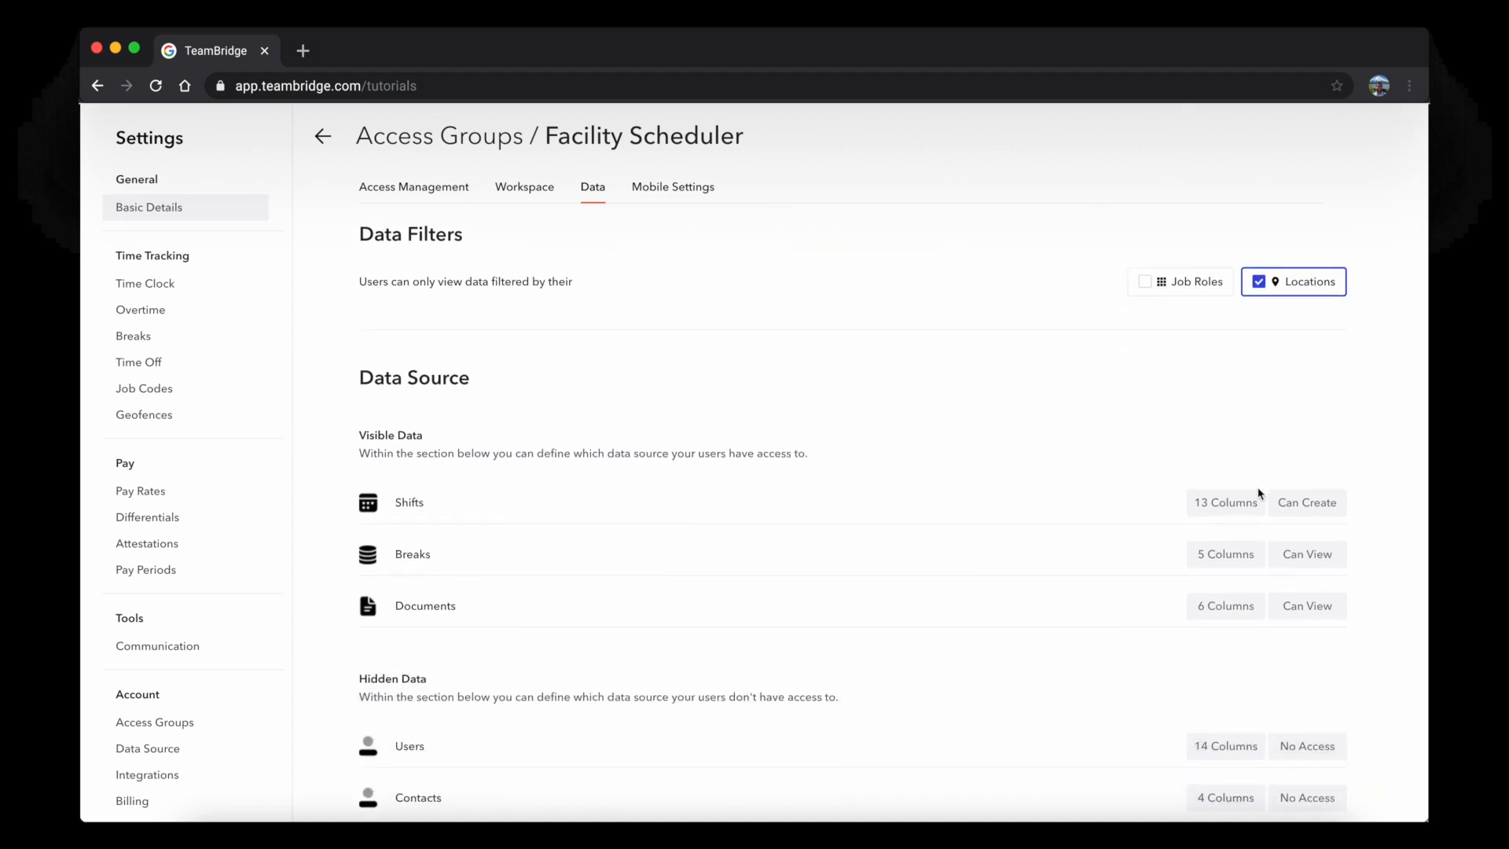
scroll(1227, 440, "down", 1)
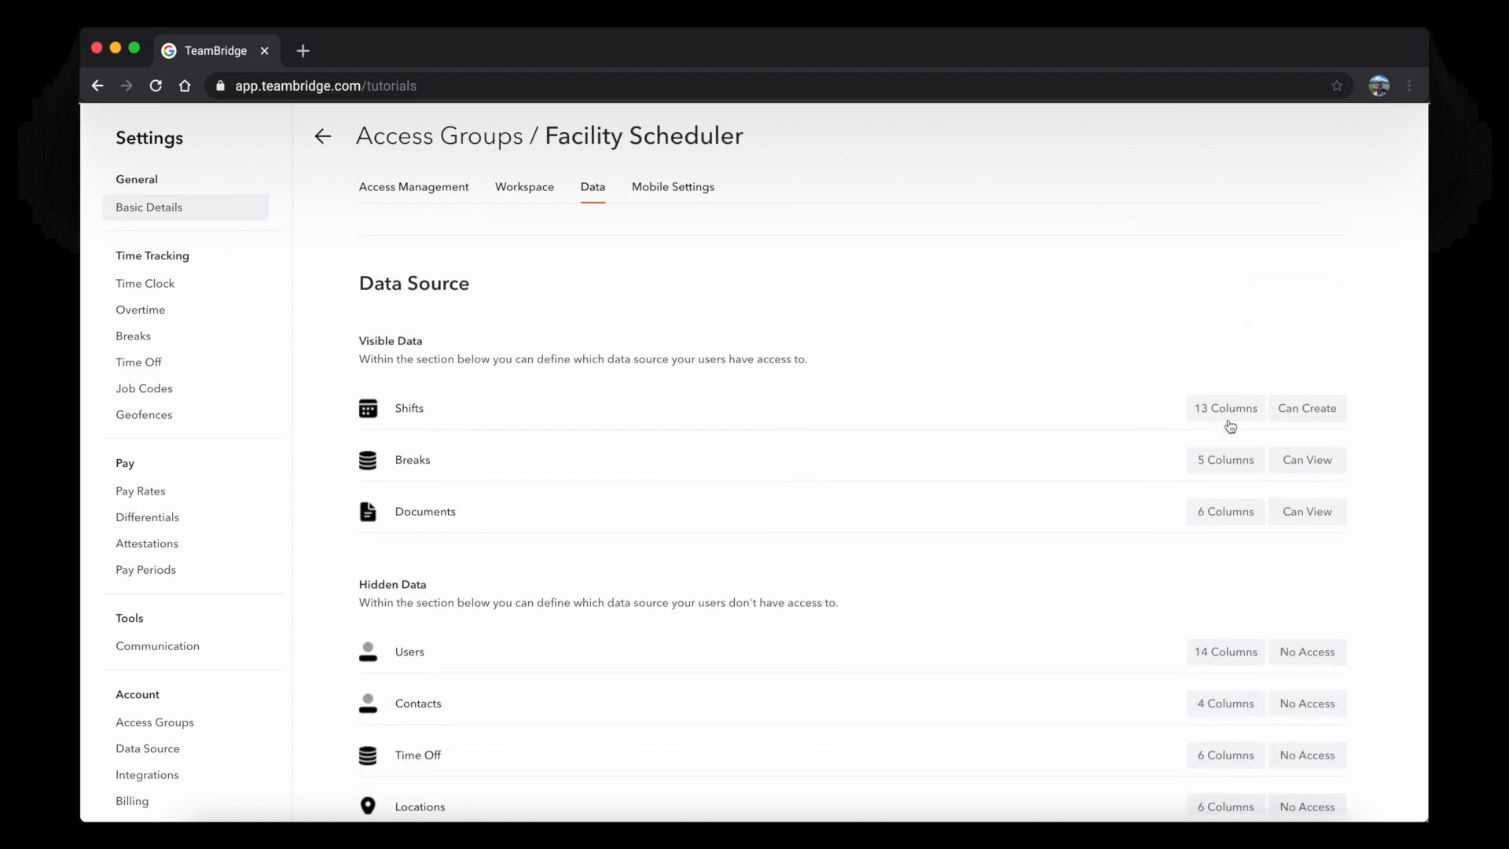
left_click(1292, 416)
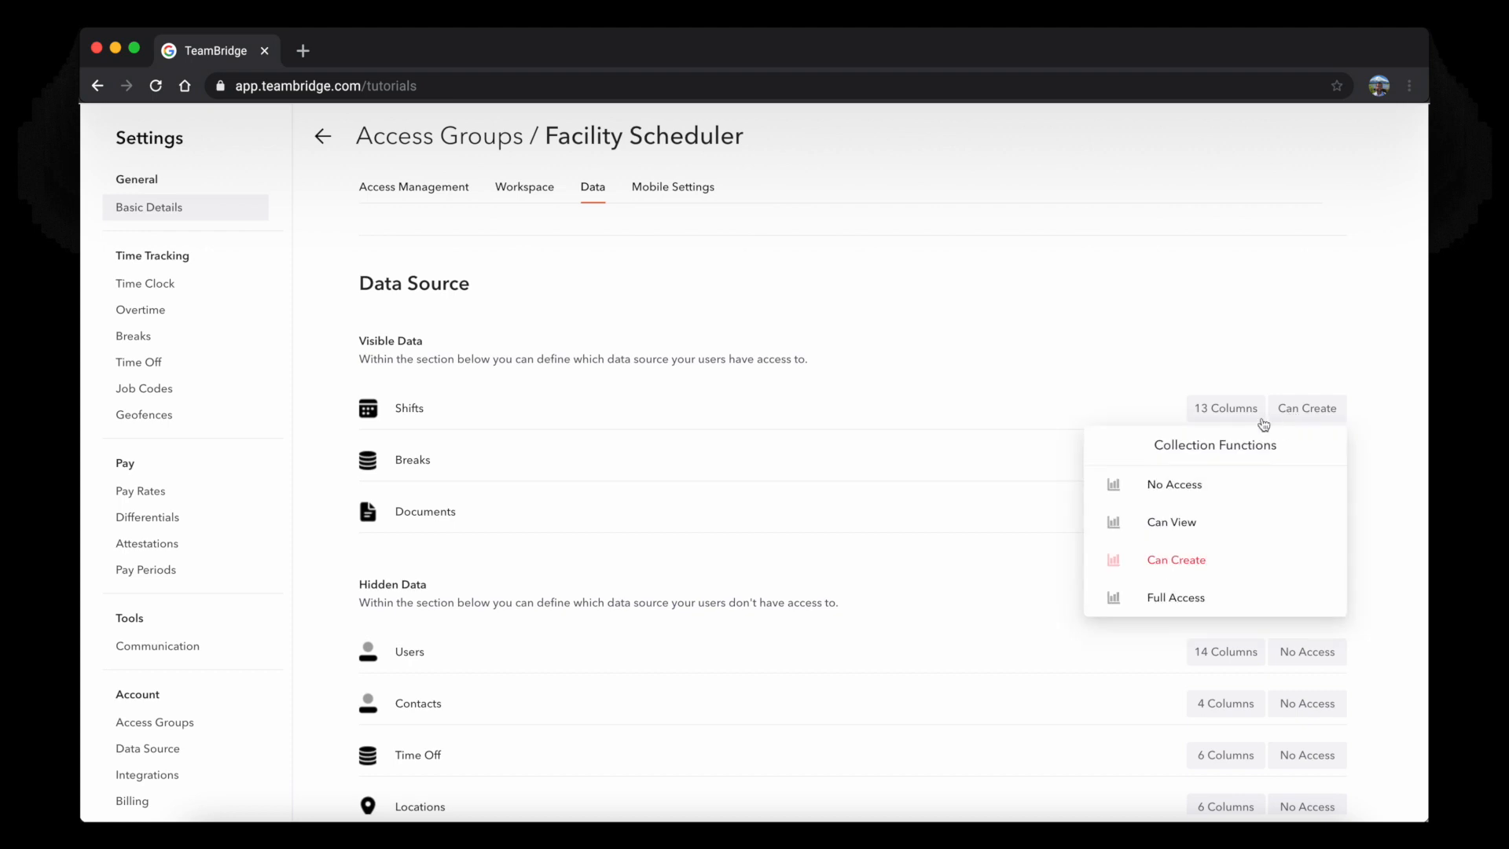
- Inspect the column-level permissions of the Shifts data source, then close the column list
left_click(1216, 402)
scroll(814, 347, "down", 1)
scroll(844, 343, "up", 1)
scroll(844, 345, "down", 5)
scroll(843, 343, "down", 6)
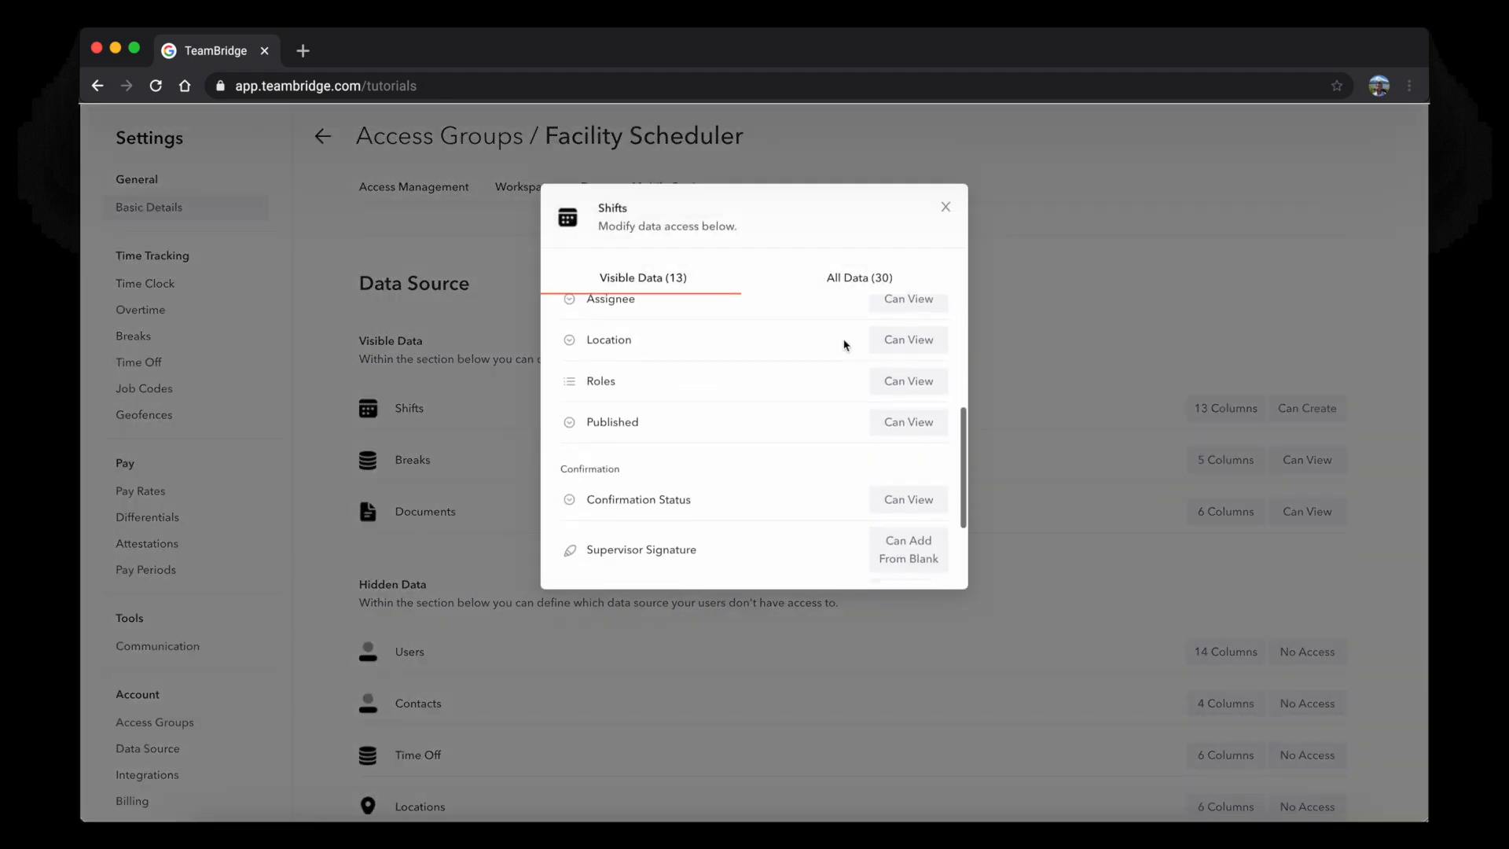
left_click(947, 207)
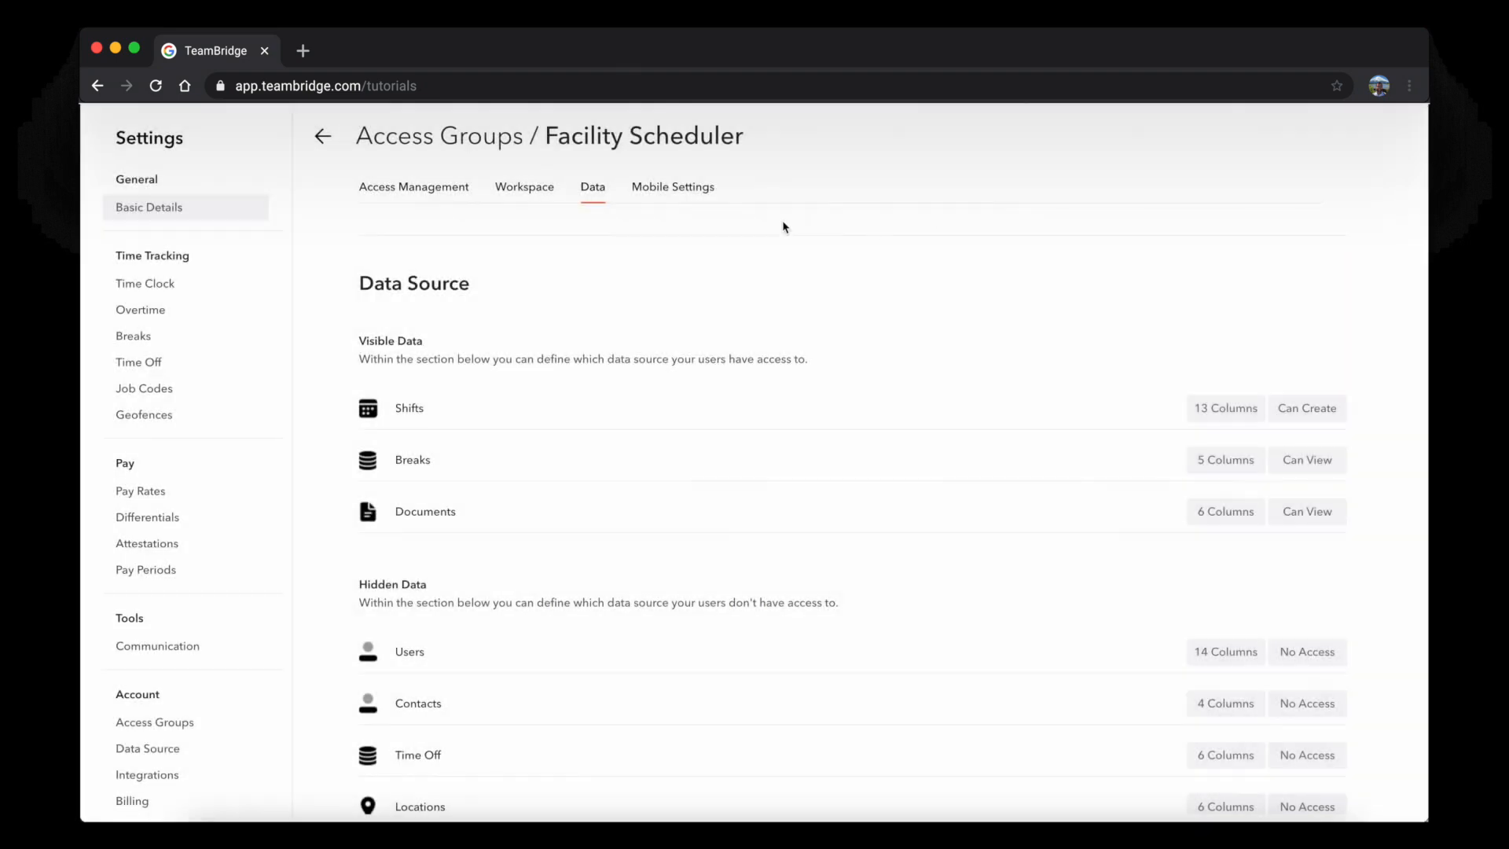
- Review the Facility Scheduler group's mobile settings and enable Can View Others Shifts under Calendar
left_click(687, 188)
scroll(962, 413, "up", 2)
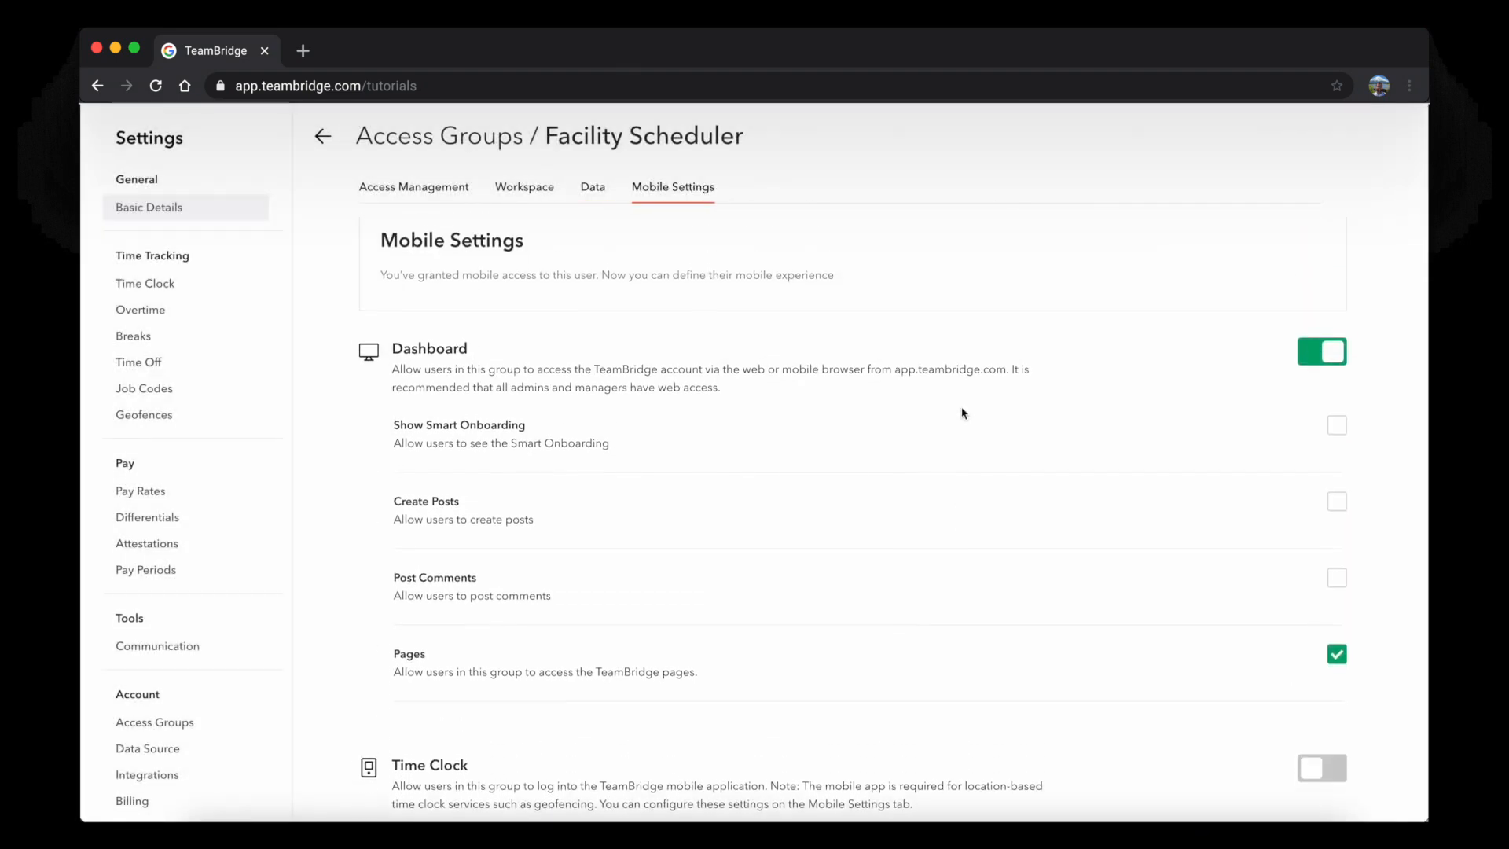
scroll(1353, 536, "down", 5)
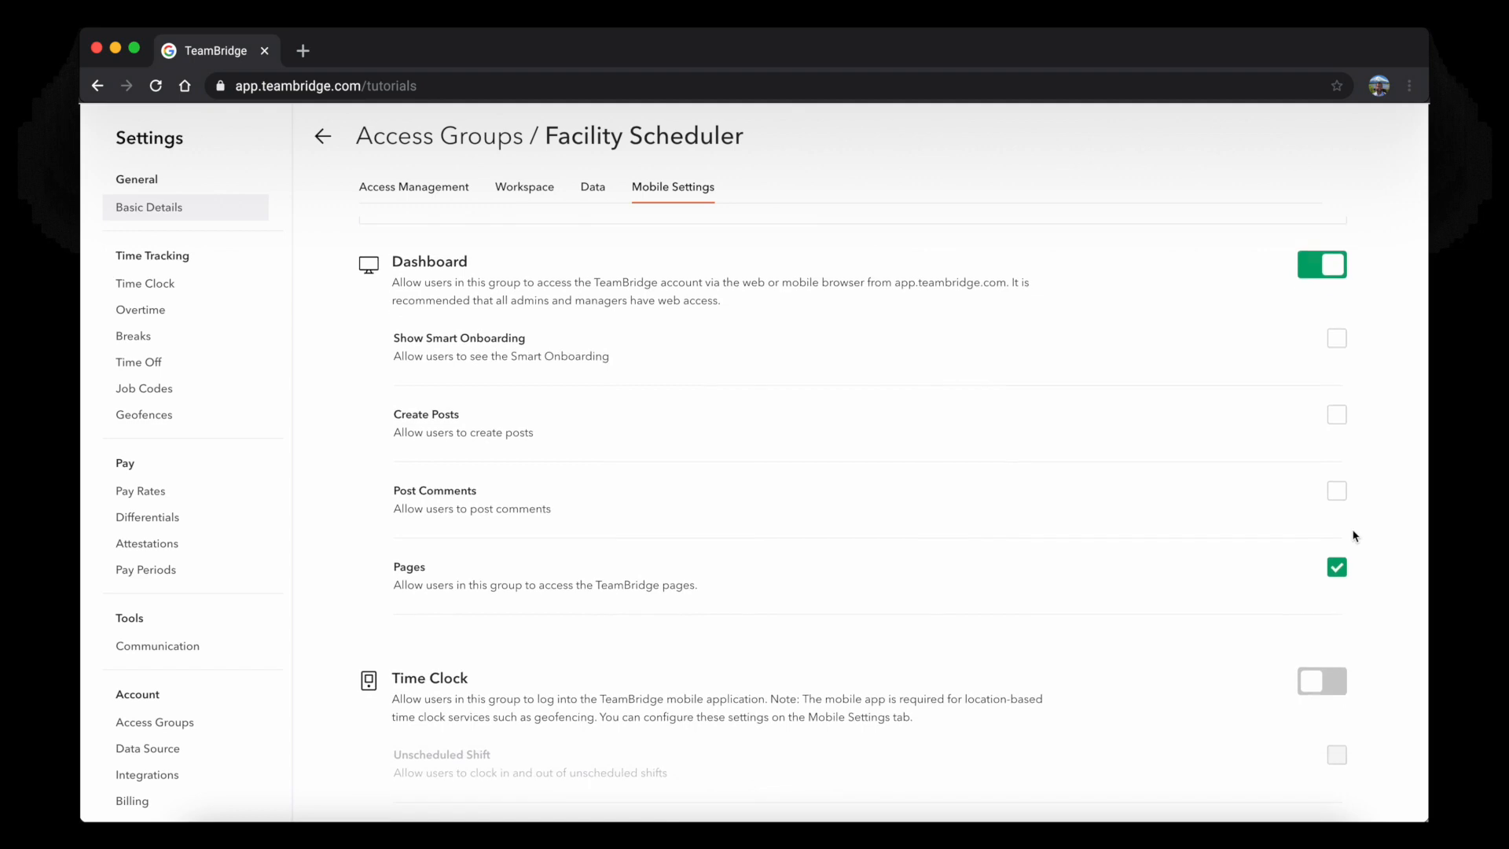
scroll(1293, 448, "down", 9)
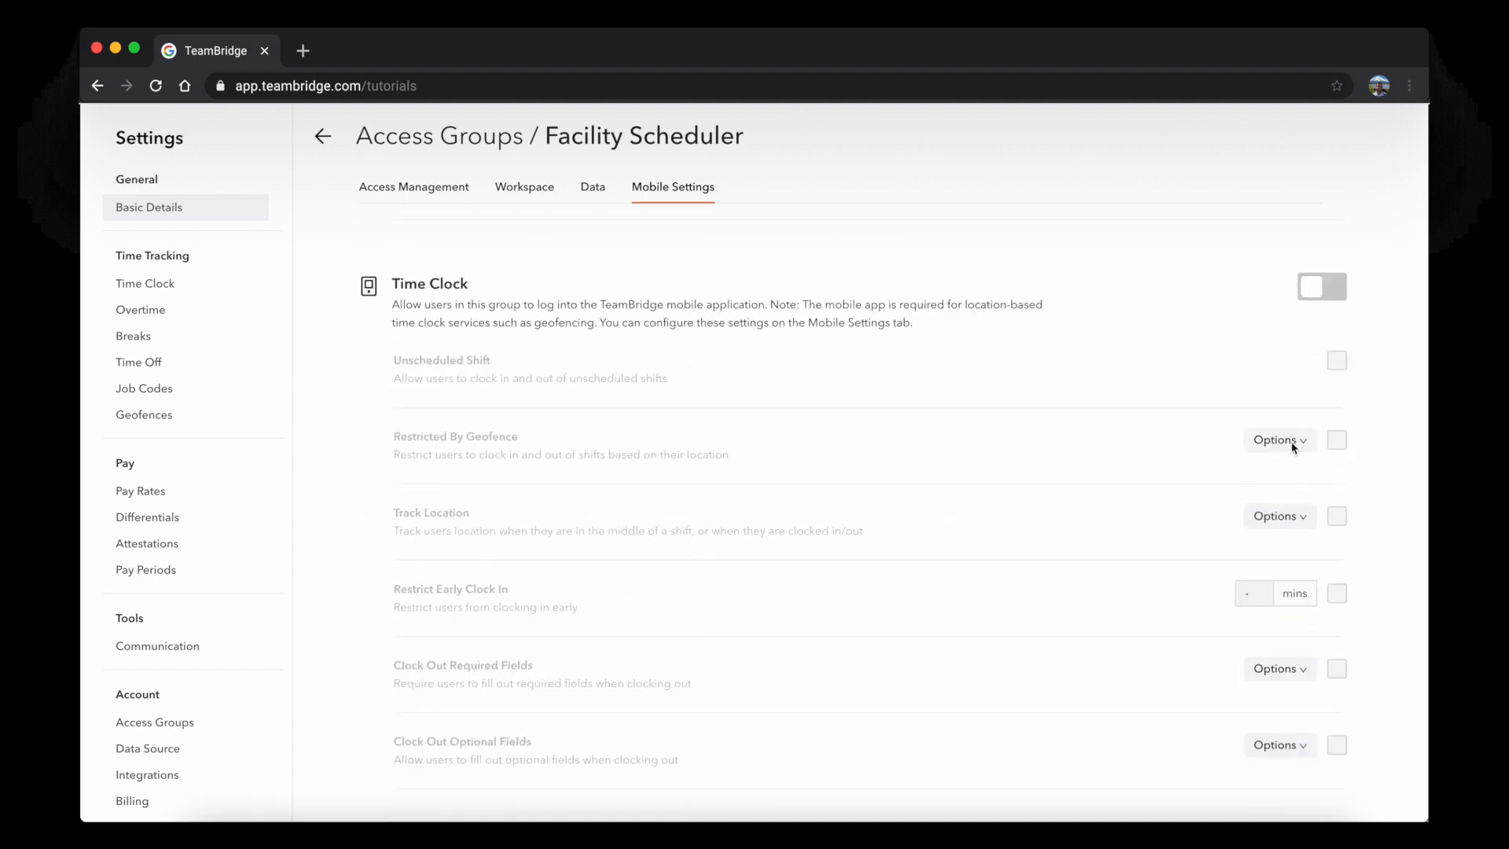
scroll(1293, 448, "down", 1)
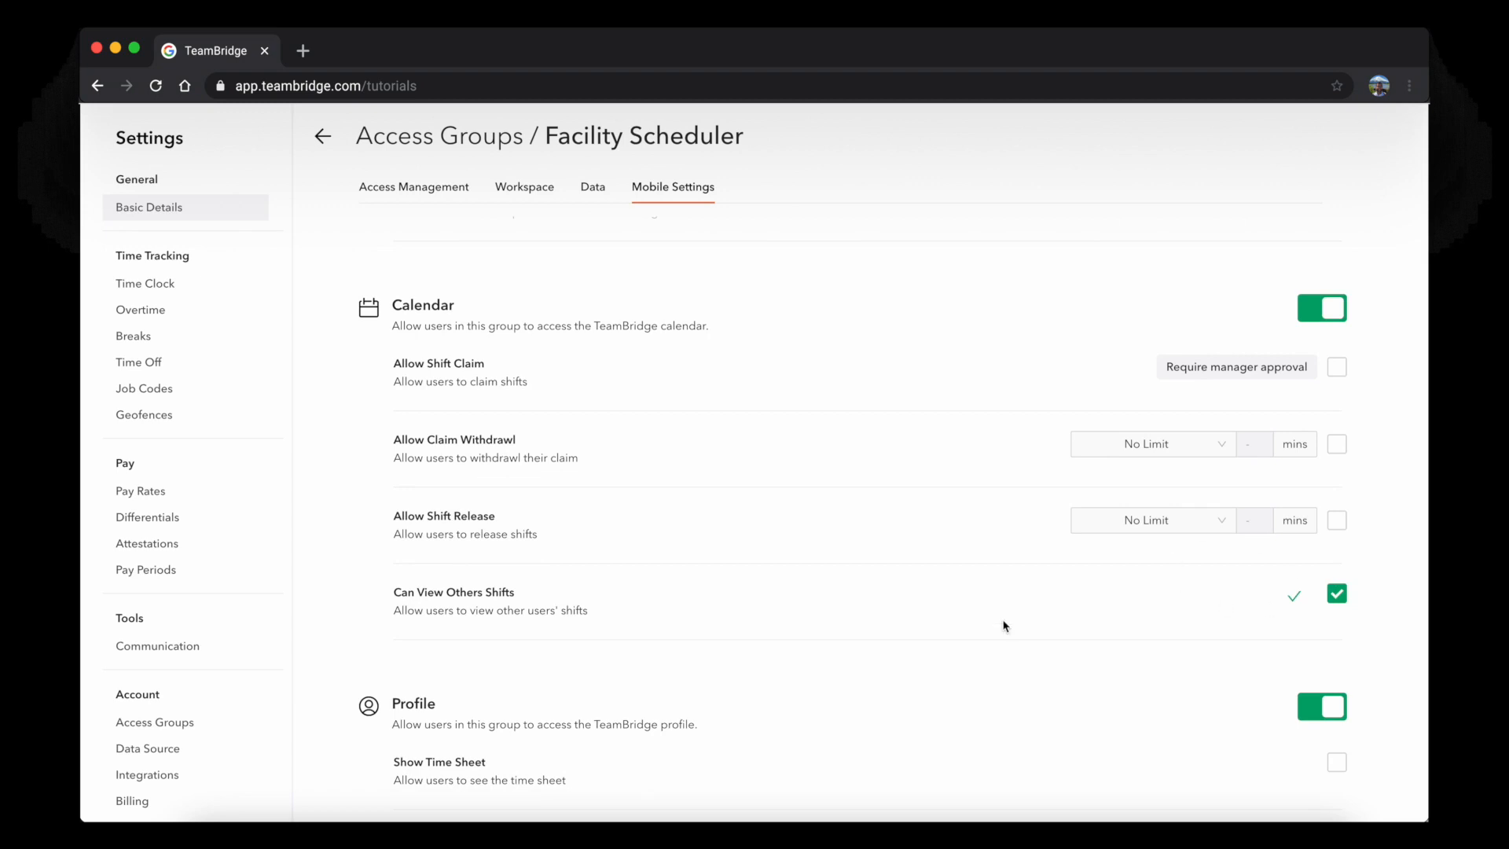
- Check which linked data sources are shown on the Facility Scheduler group's mobile profile
scroll(1003, 626, "down", 3)
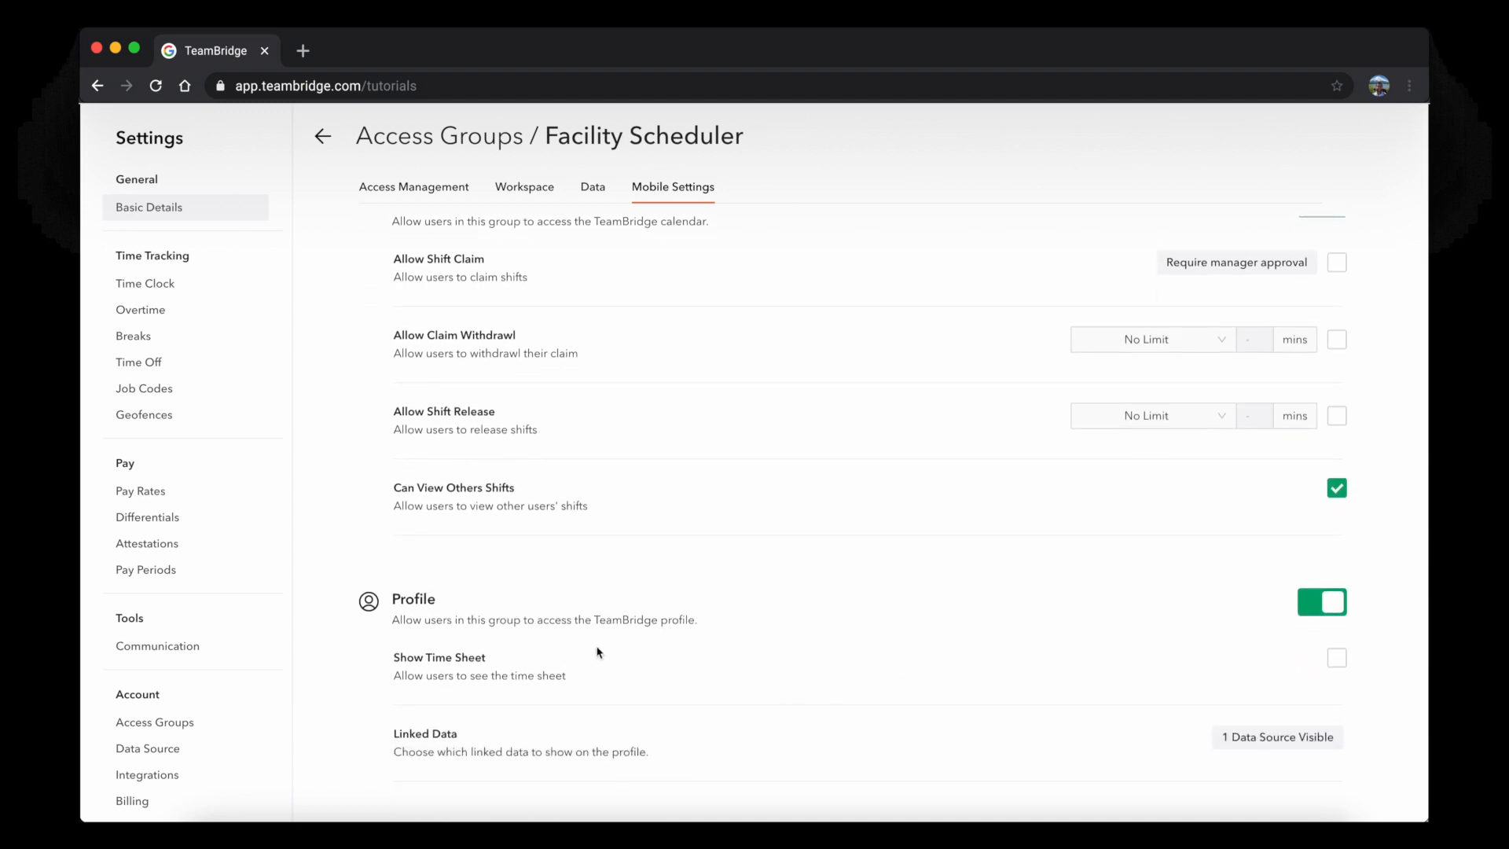
left_click(1271, 742)
left_click(1088, 691)
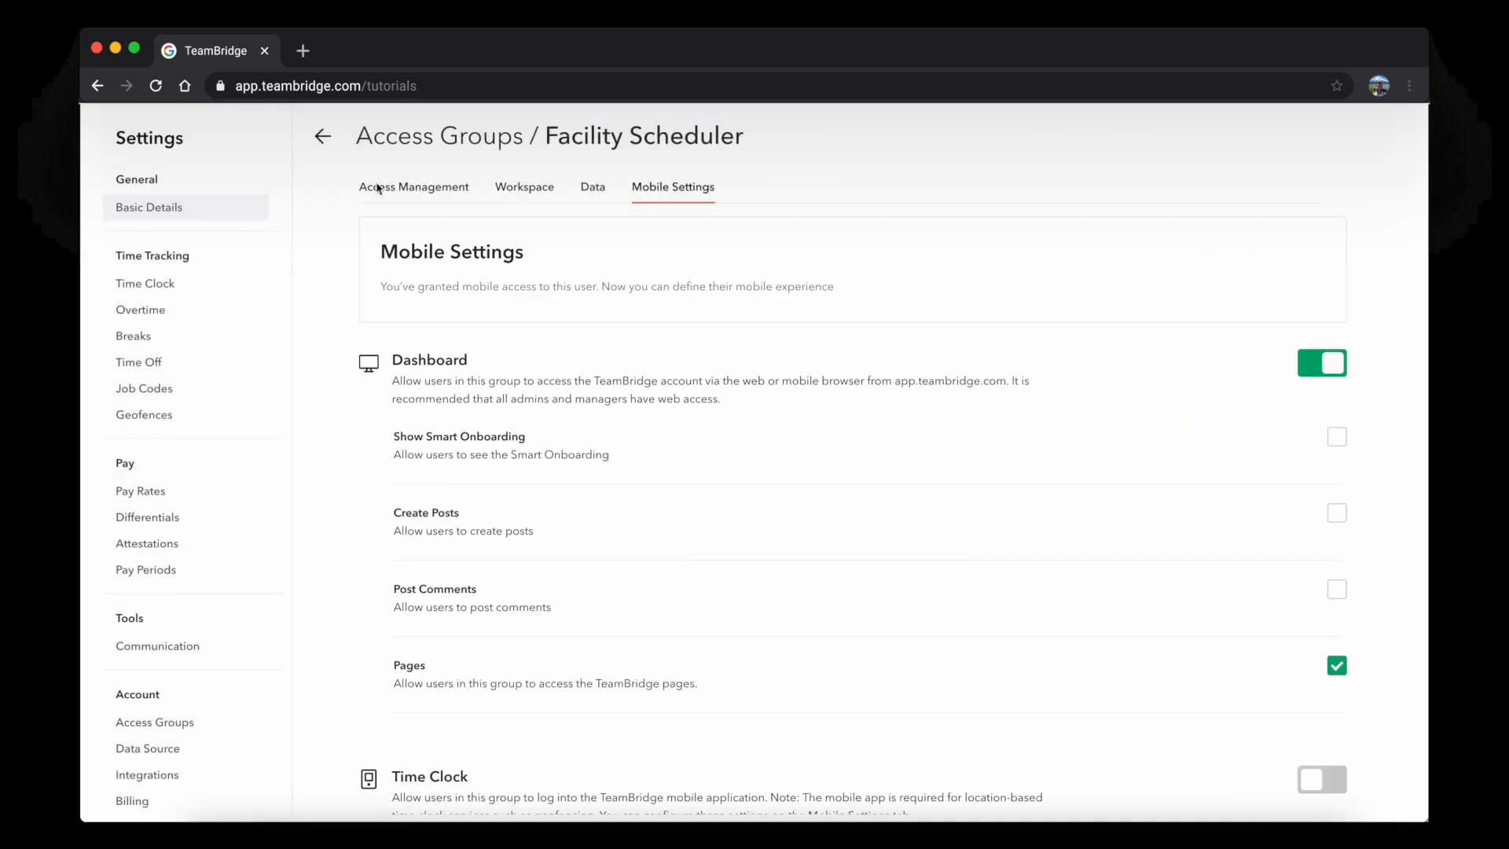
- Leave the Facility Scheduler group, close the settings and open the Admin view of the Staff page
left_click(323, 134)
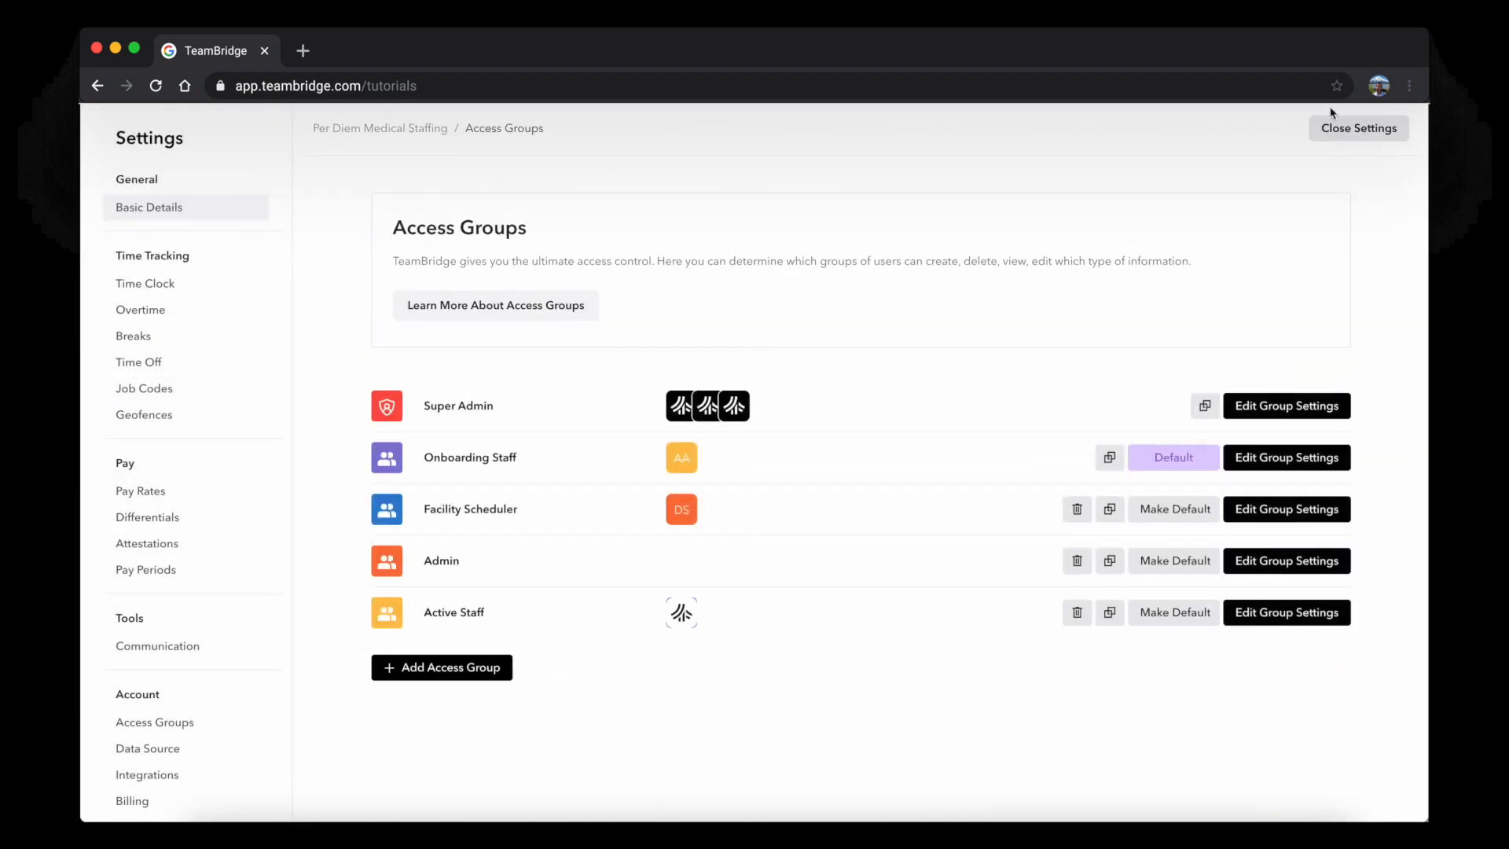
left_click(1334, 126)
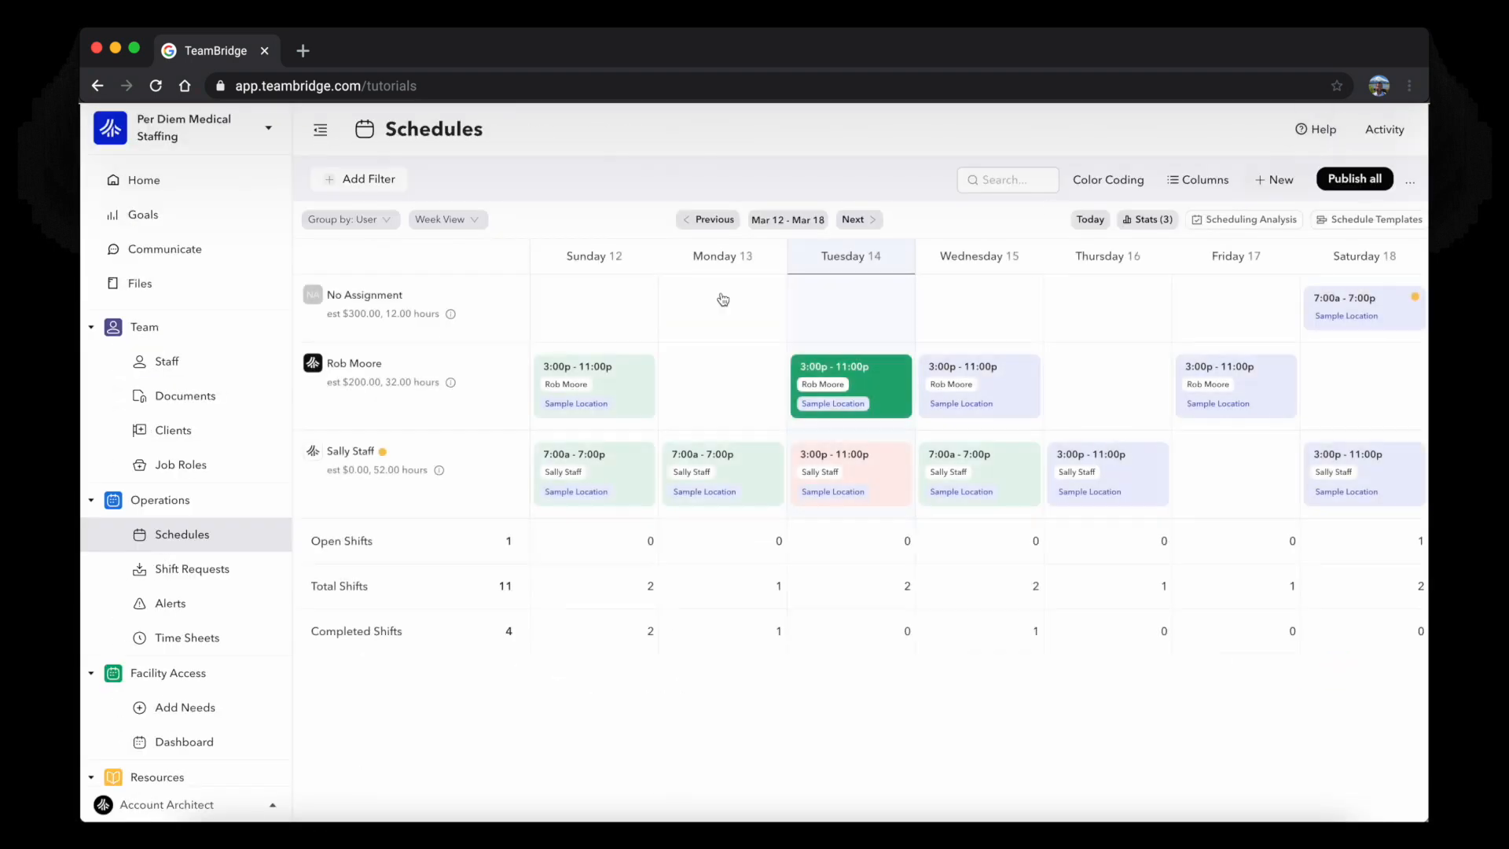
left_click(167, 361)
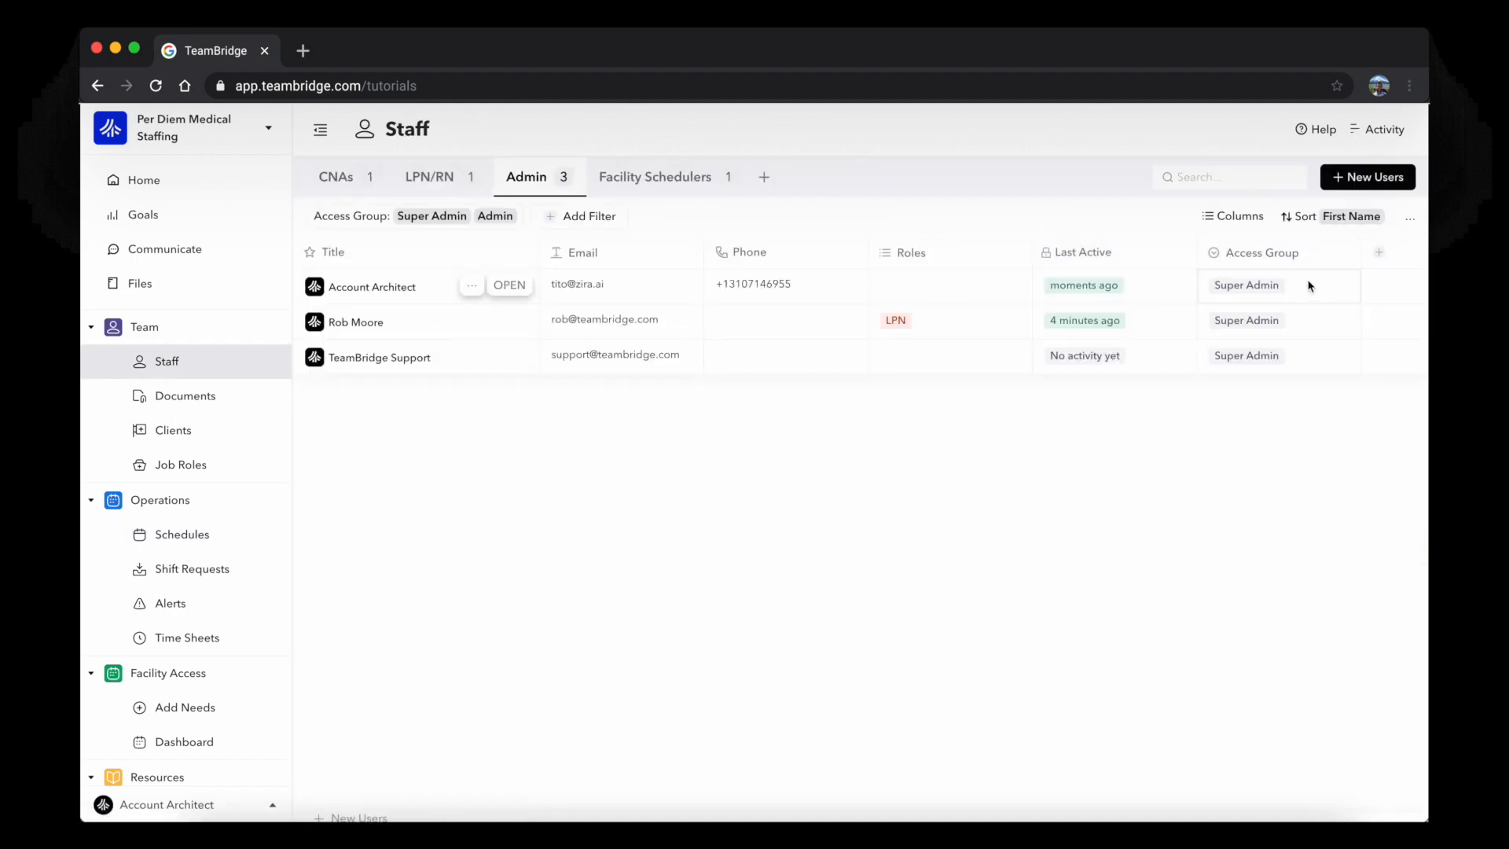
- Inspect the Access Group choices in the first admin's profile and in that user's row of the Staff table
left_click(525, 285)
scroll(911, 462, "down", 5)
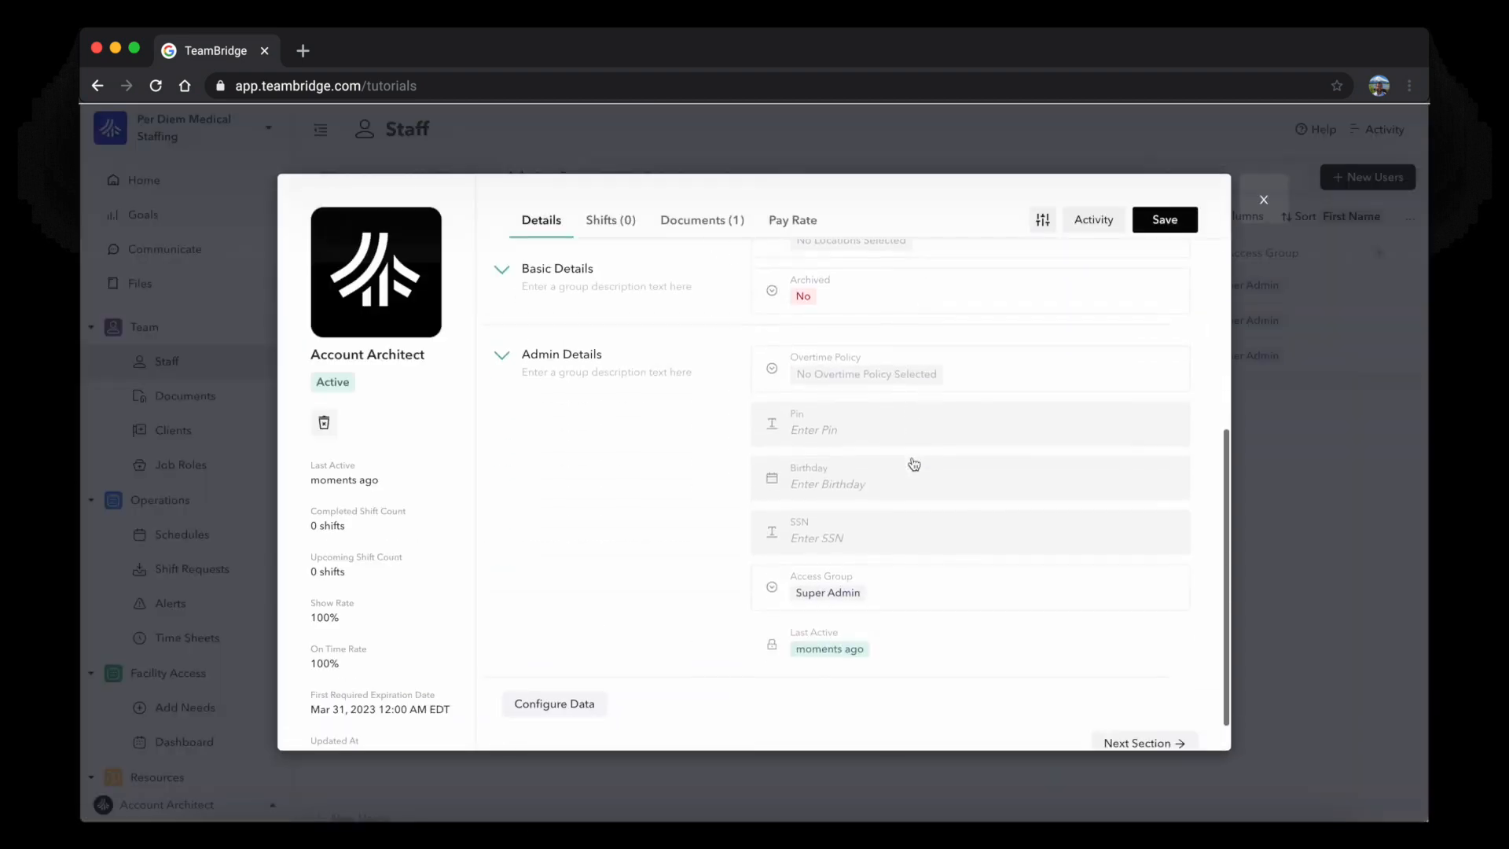
left_click(872, 555)
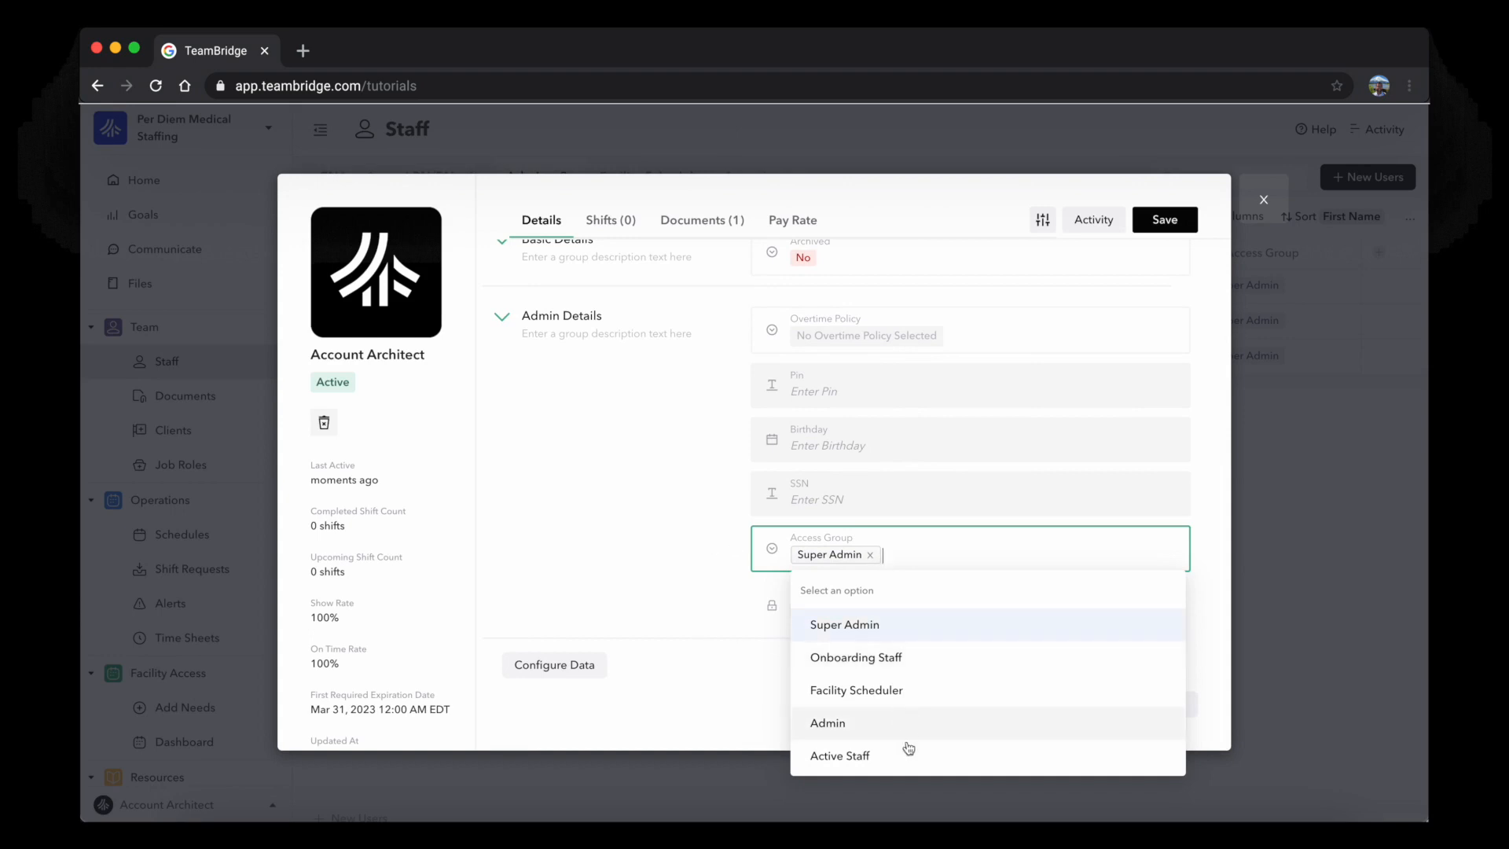
left_click(669, 559)
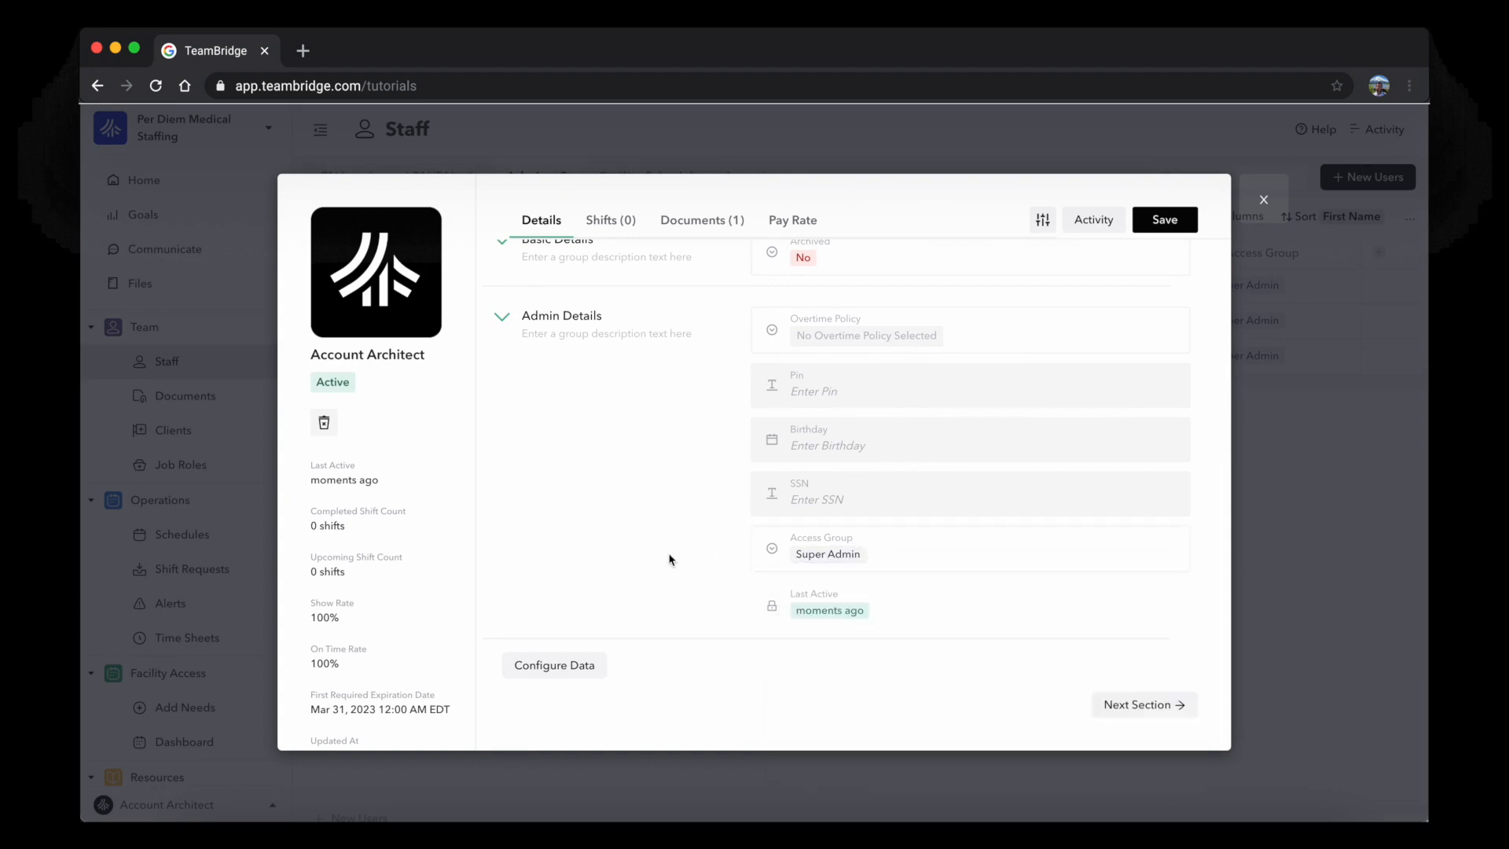
left_click(1257, 201)
left_click(1250, 285)
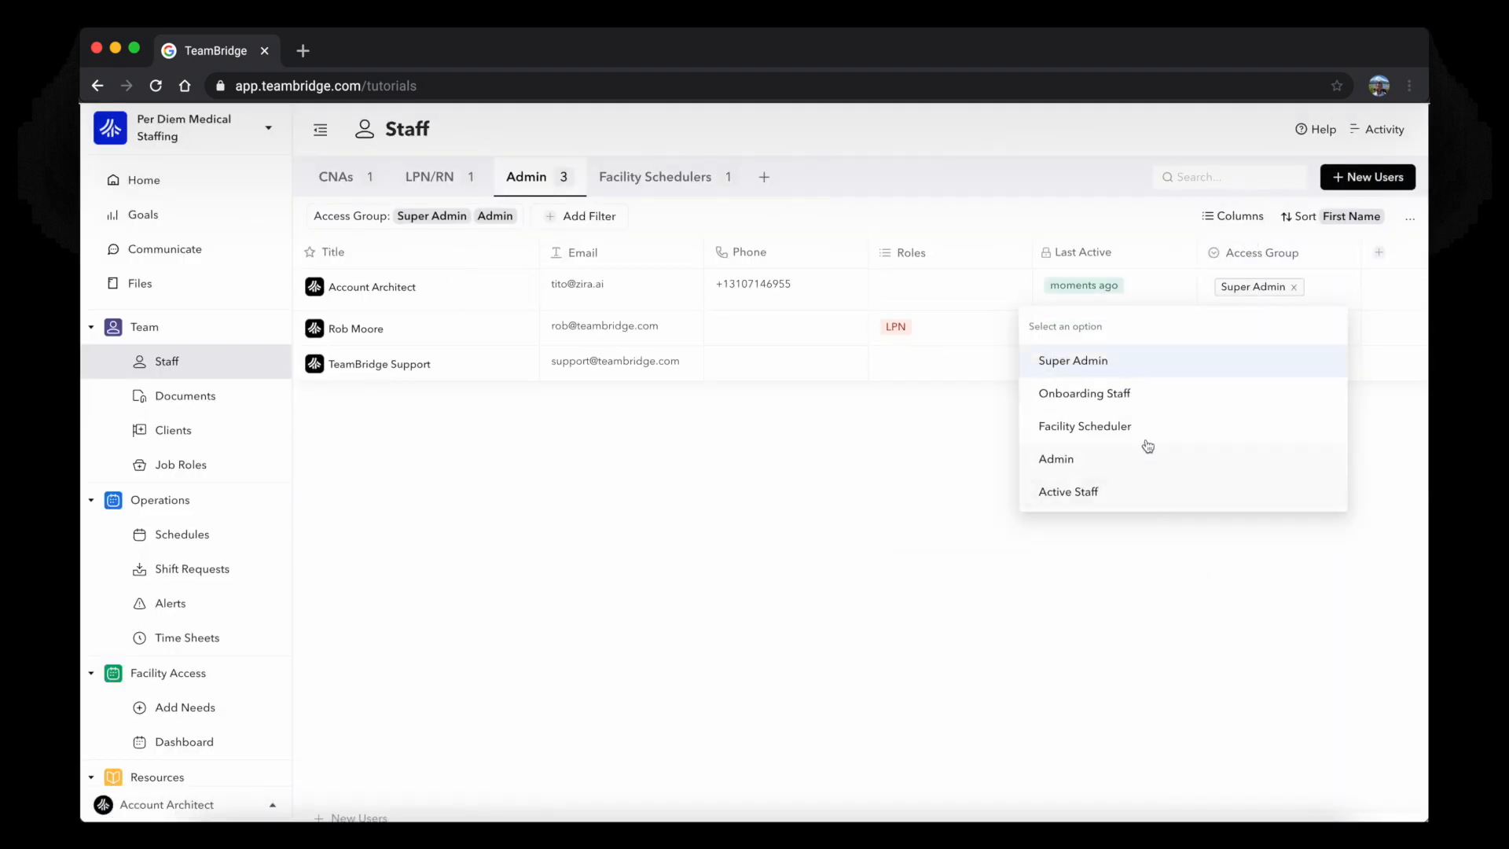
left_click(786, 425)
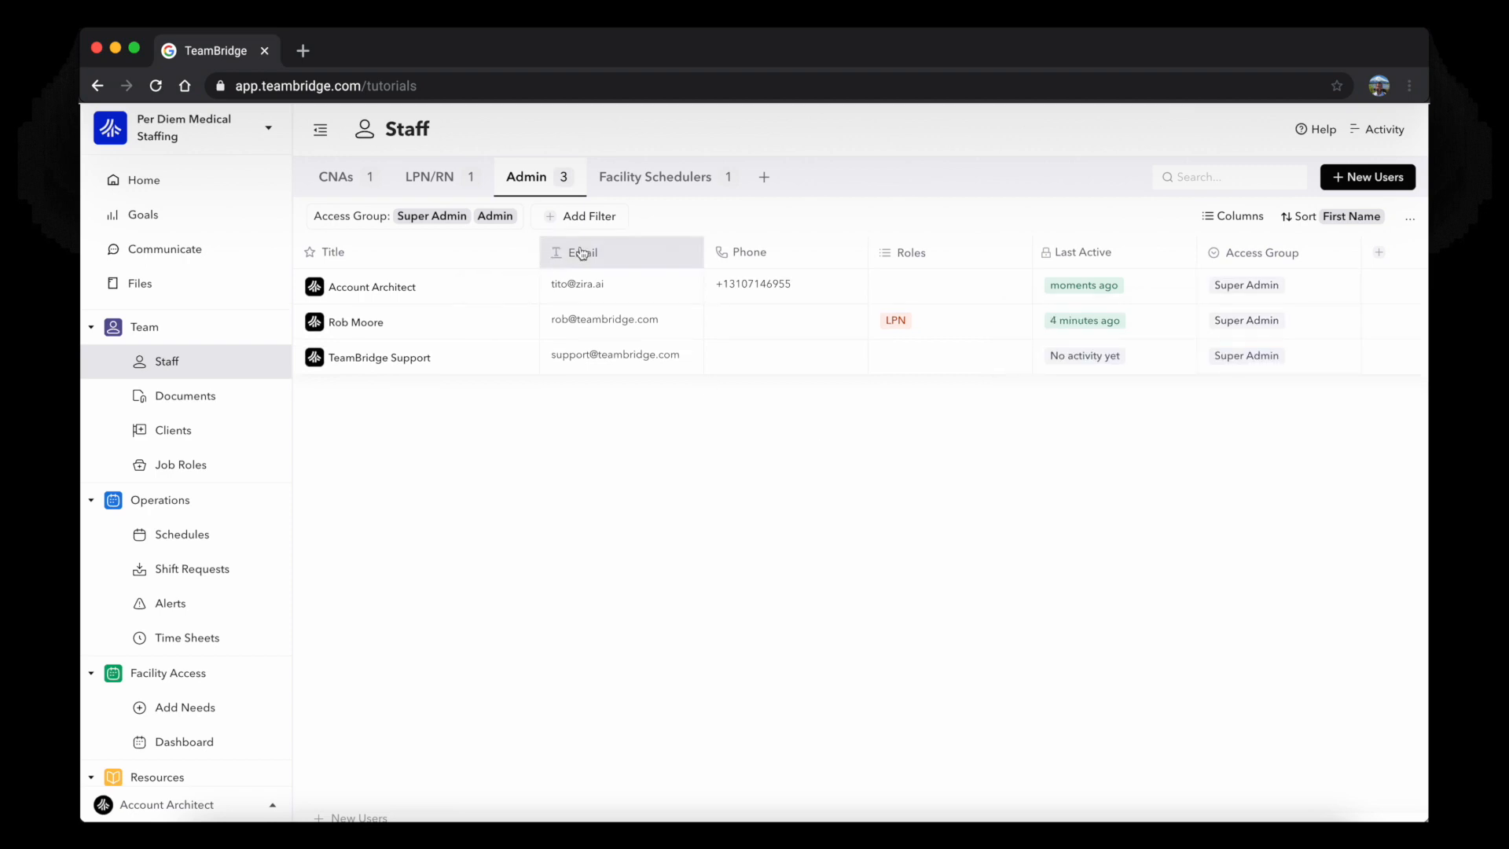
- Reopen the first admin's profile and inspect which access groups can see the Email and Archived fields
left_click(509, 285)
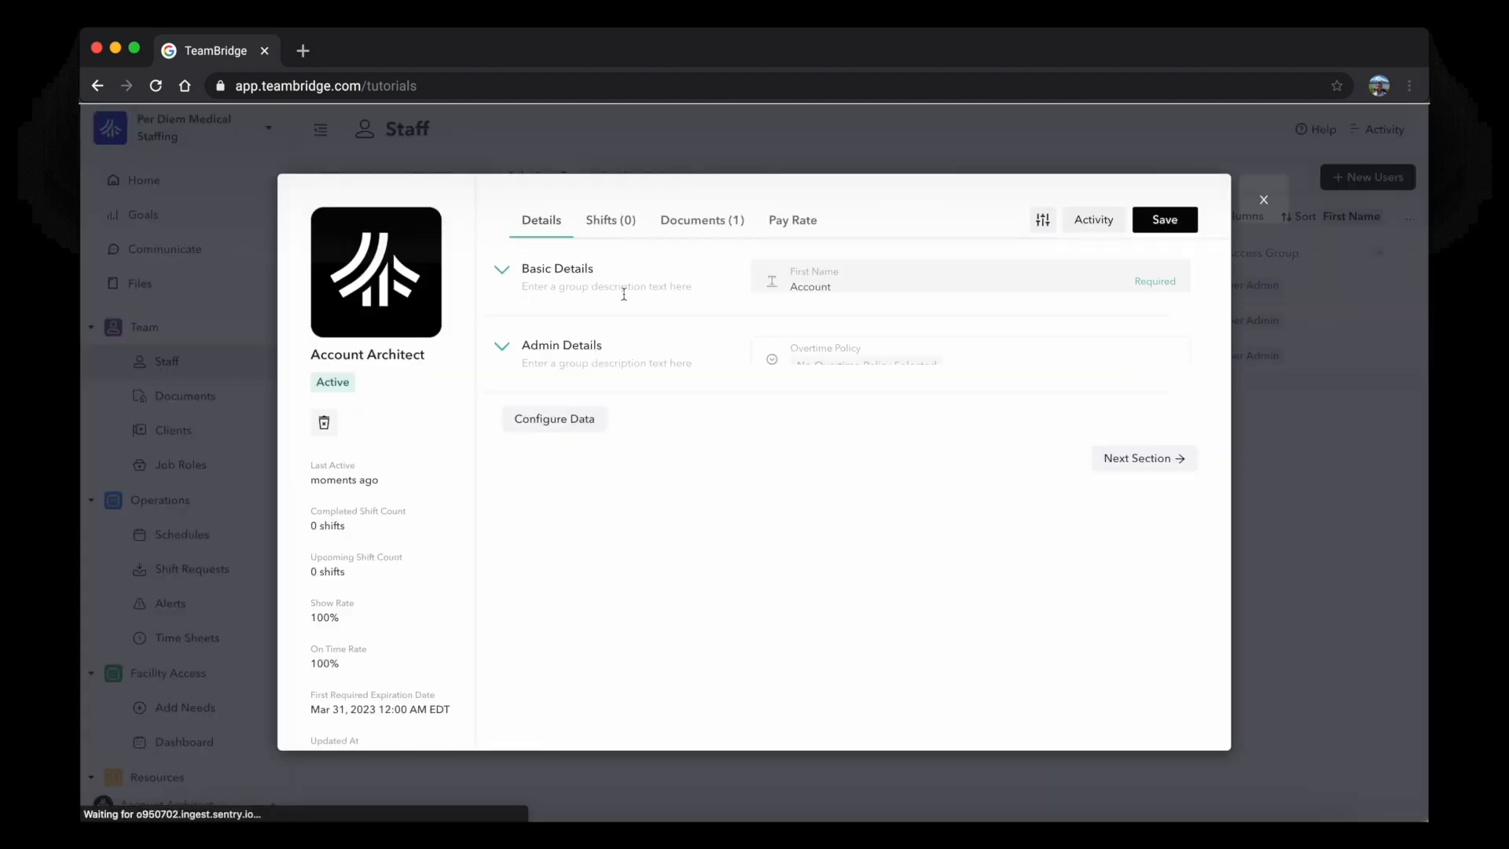
left_click(737, 392)
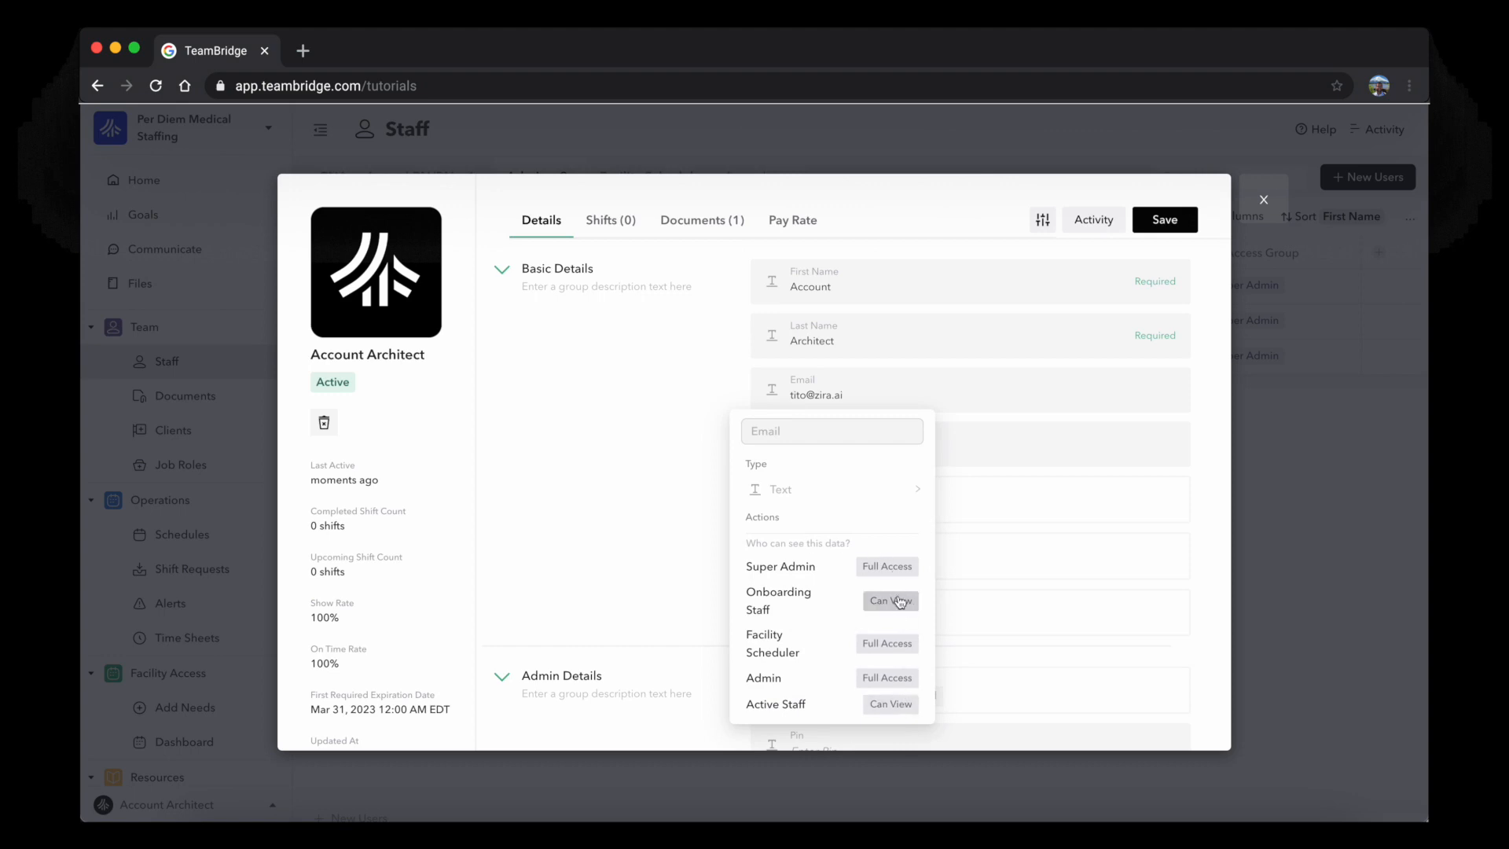
left_click(642, 521)
scroll(746, 529, "down", 3)
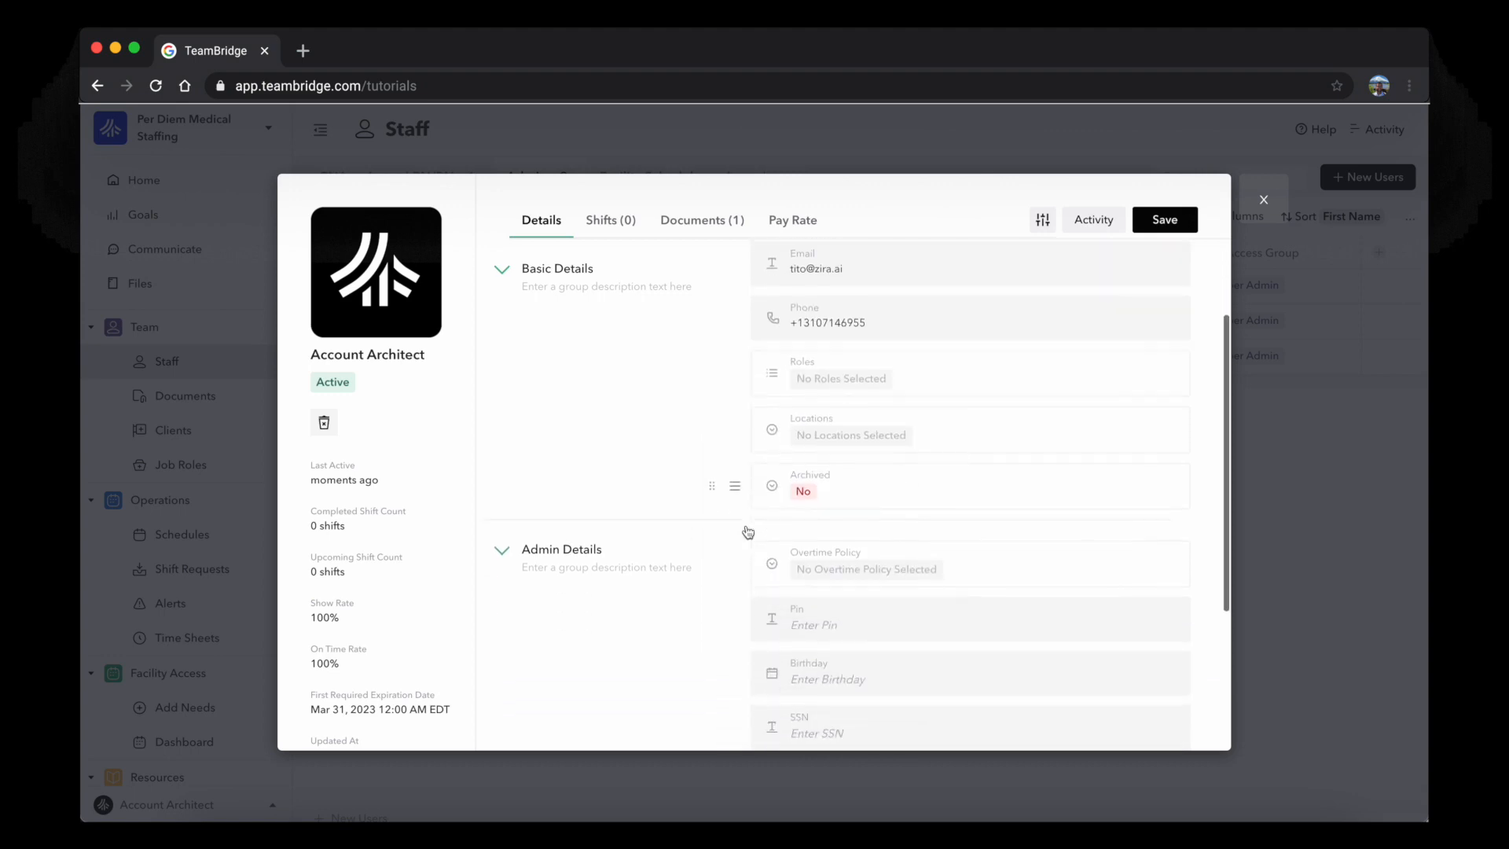
left_click(735, 477)
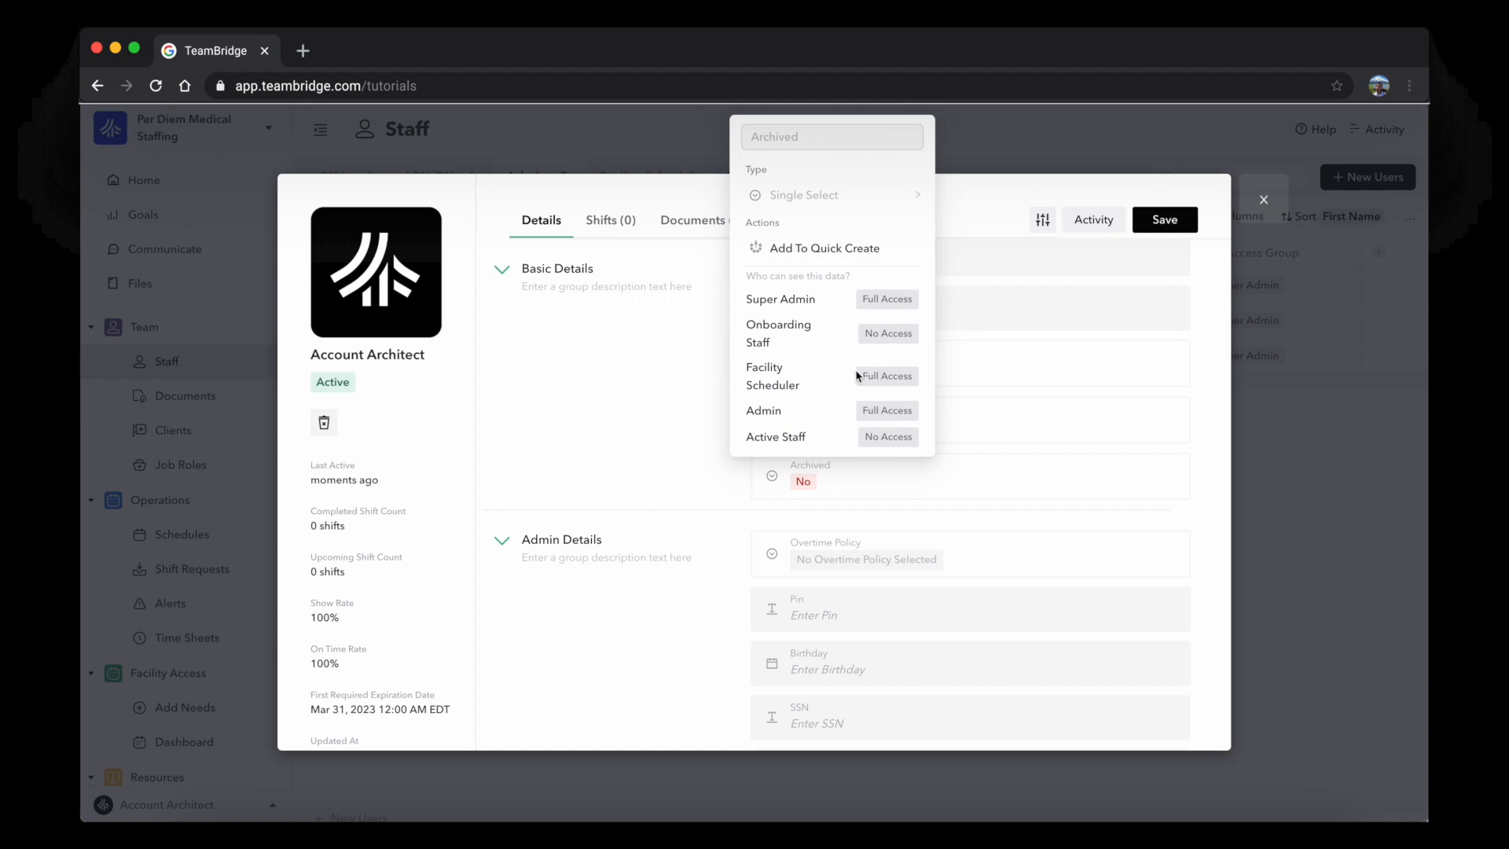
- Set the Facility Scheduler group's access to the Archived field to No Access and close the admin's profile
left_click(885, 382)
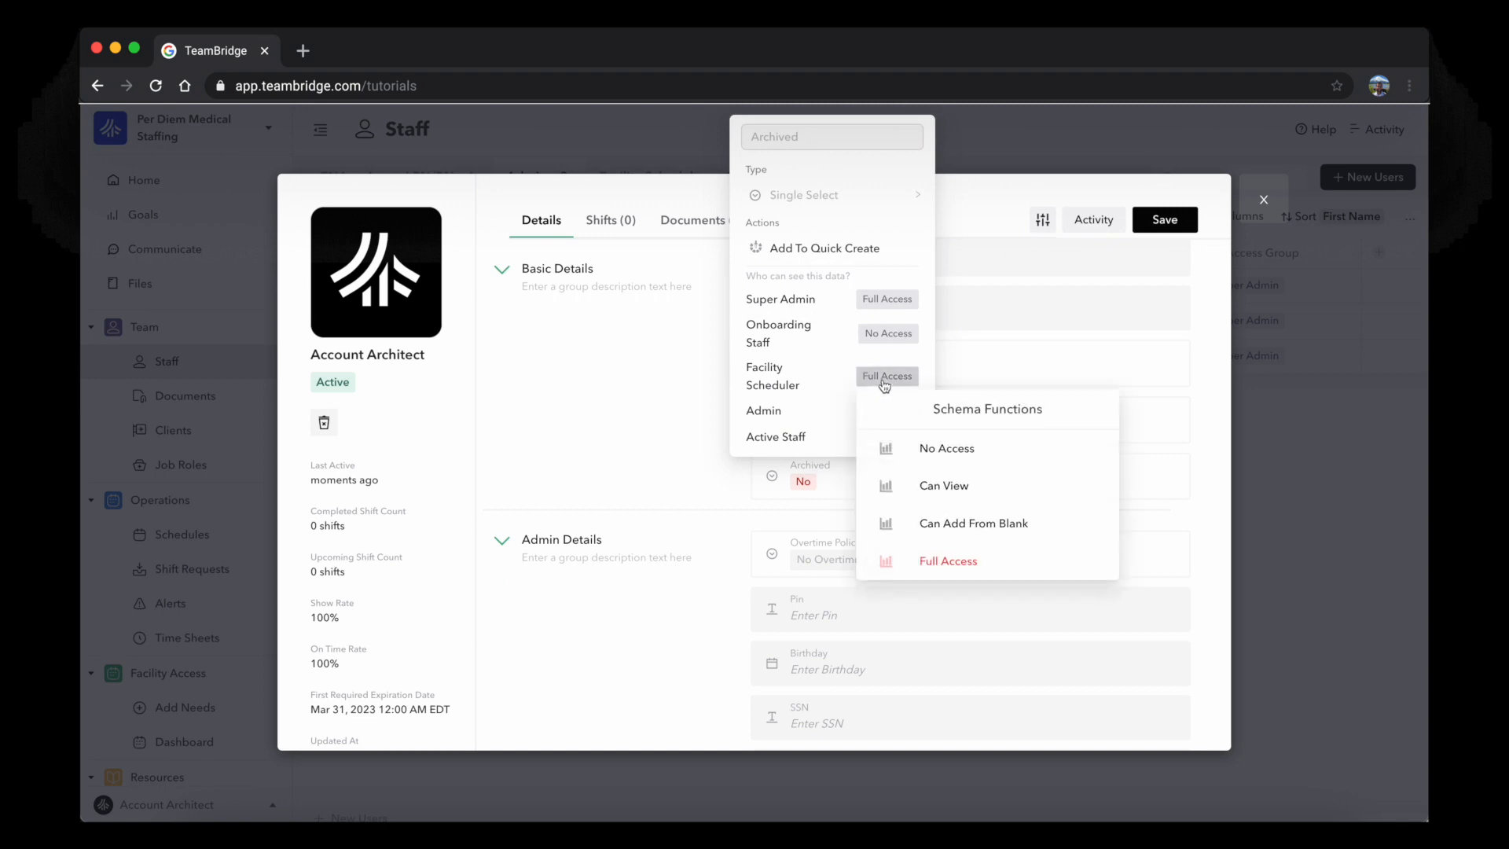
left_click(947, 450)
left_click(646, 425)
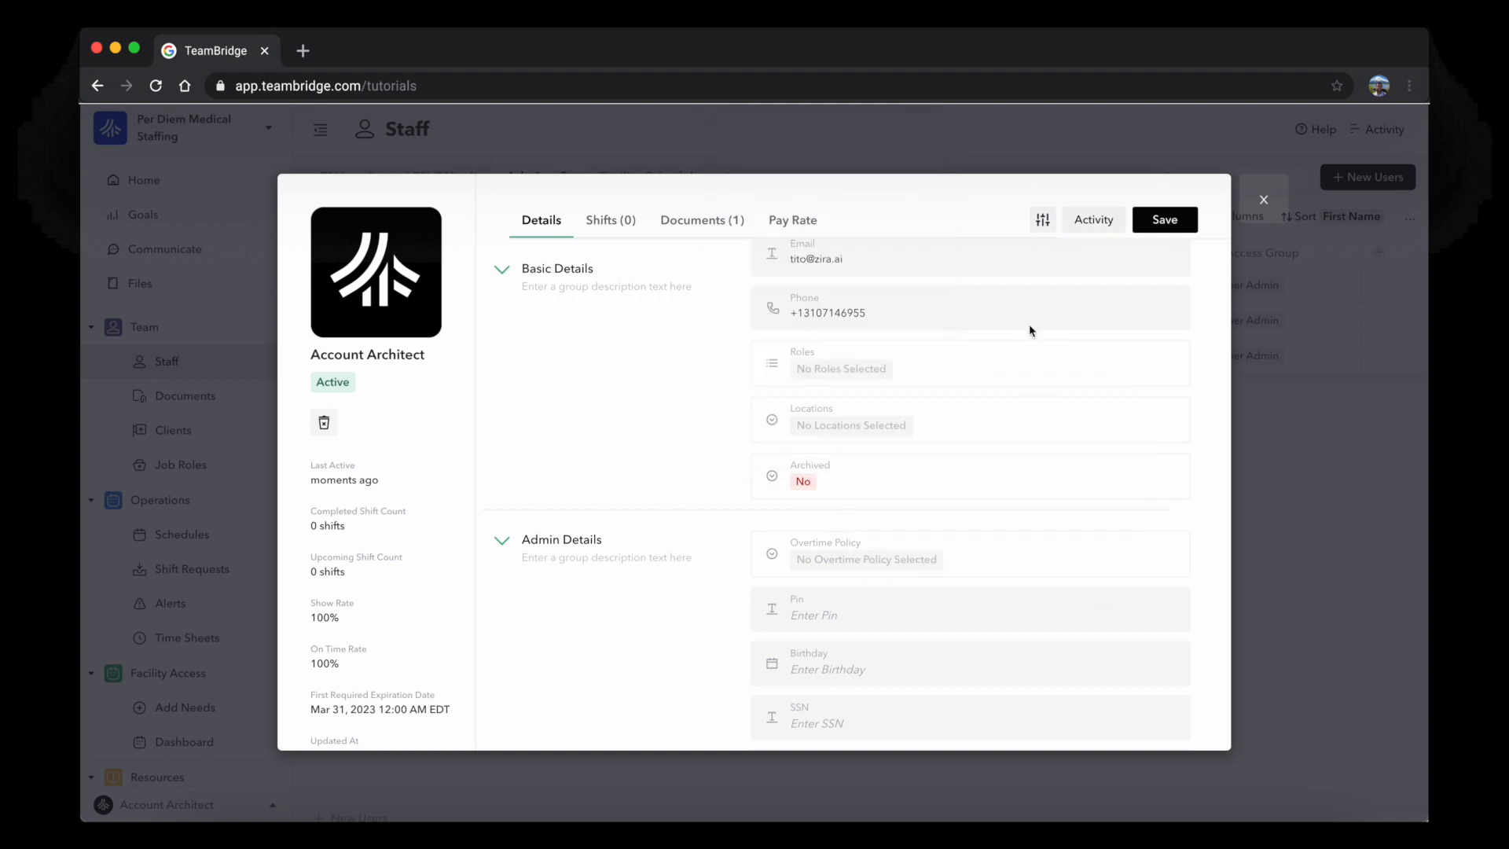
left_click(1261, 198)
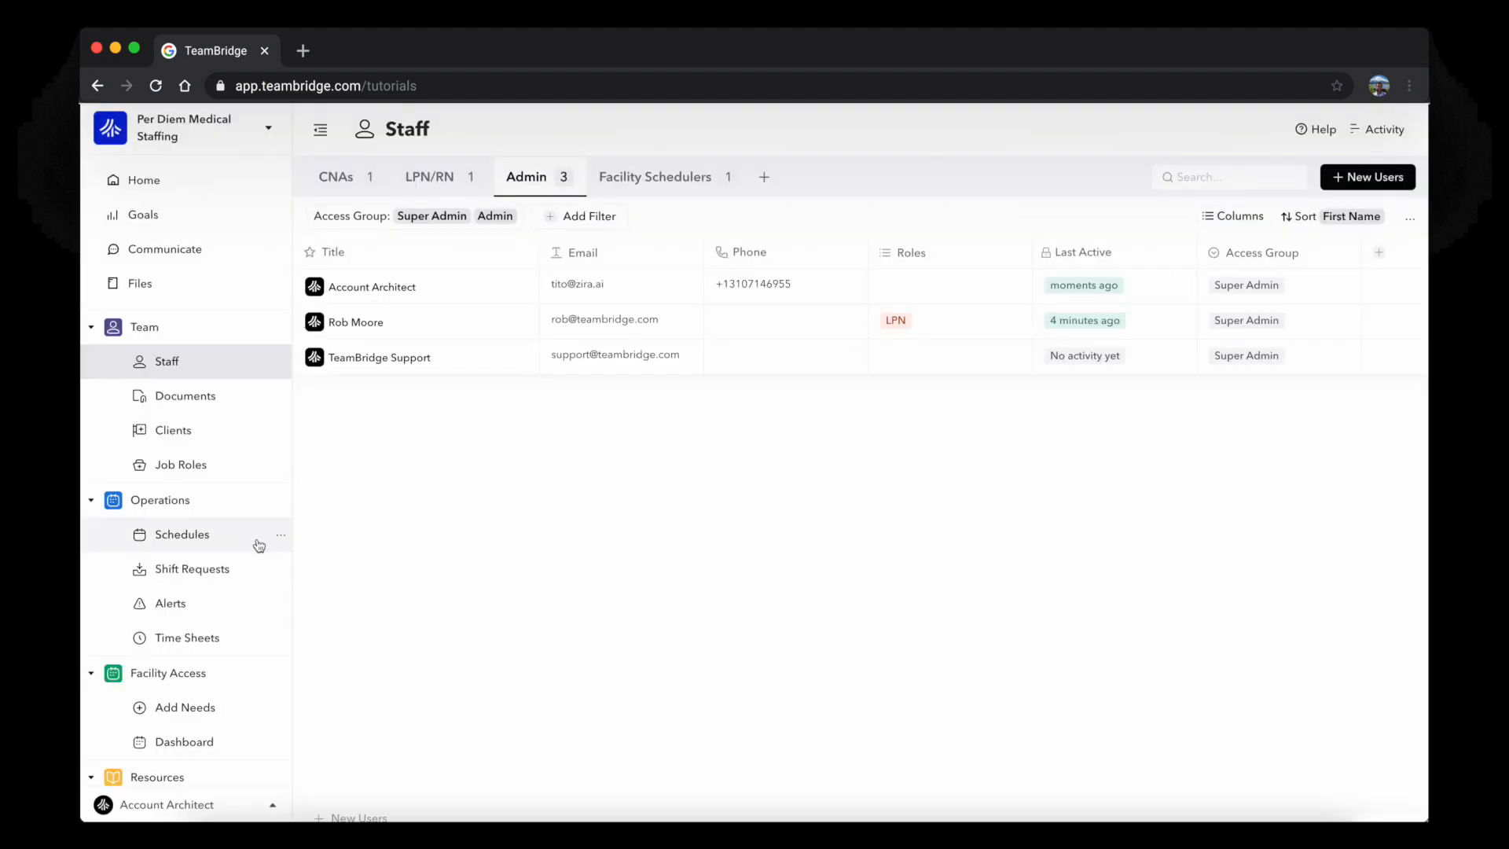
- Inspect who can see the Facility Scheduler Info page and the access levels available there for the Facility Scheduler group
scroll(271, 580, "down", 5)
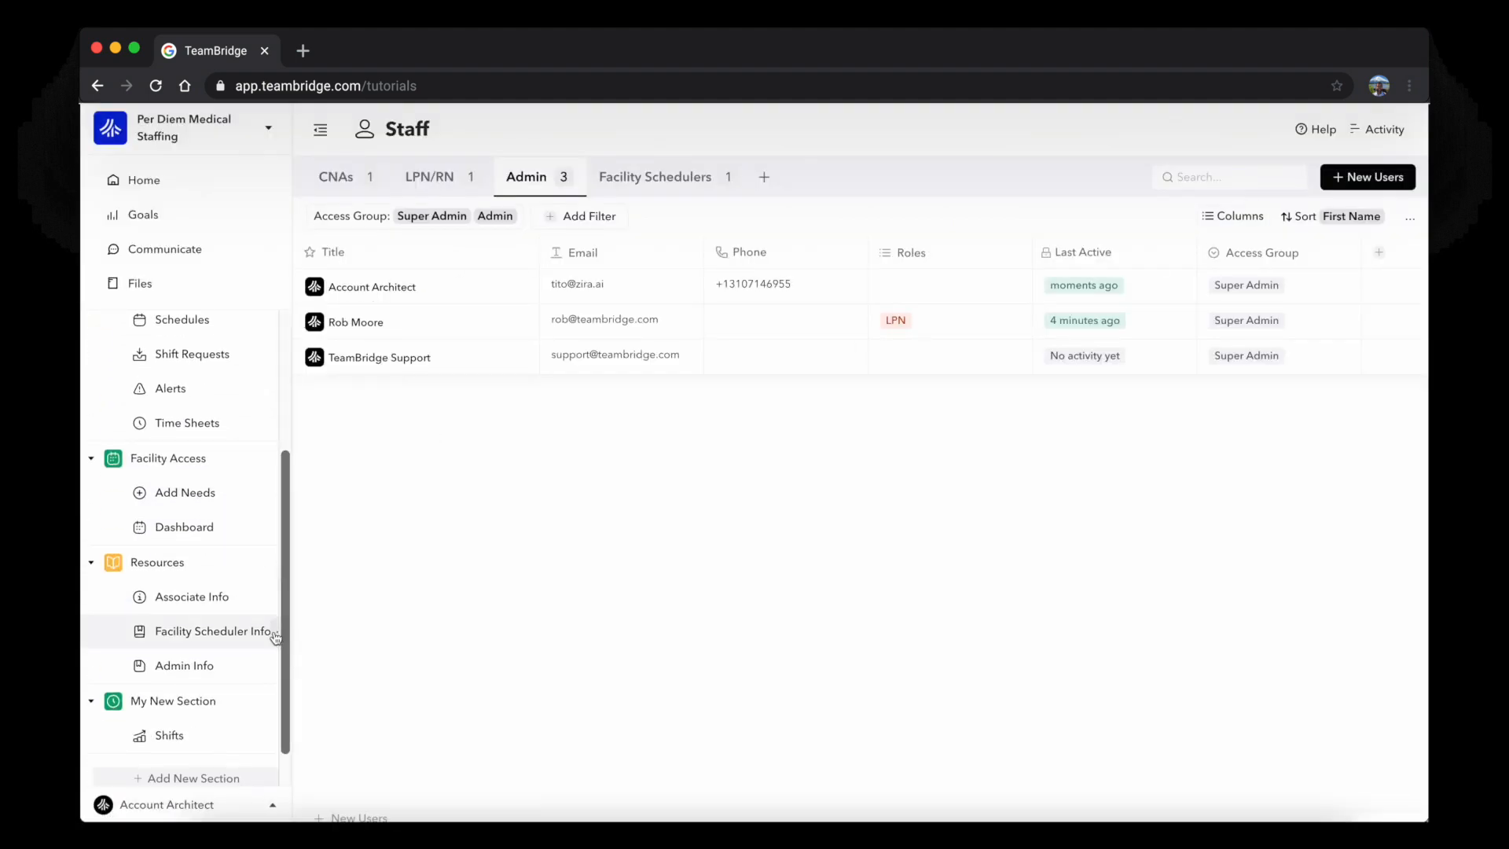
left_click(279, 634)
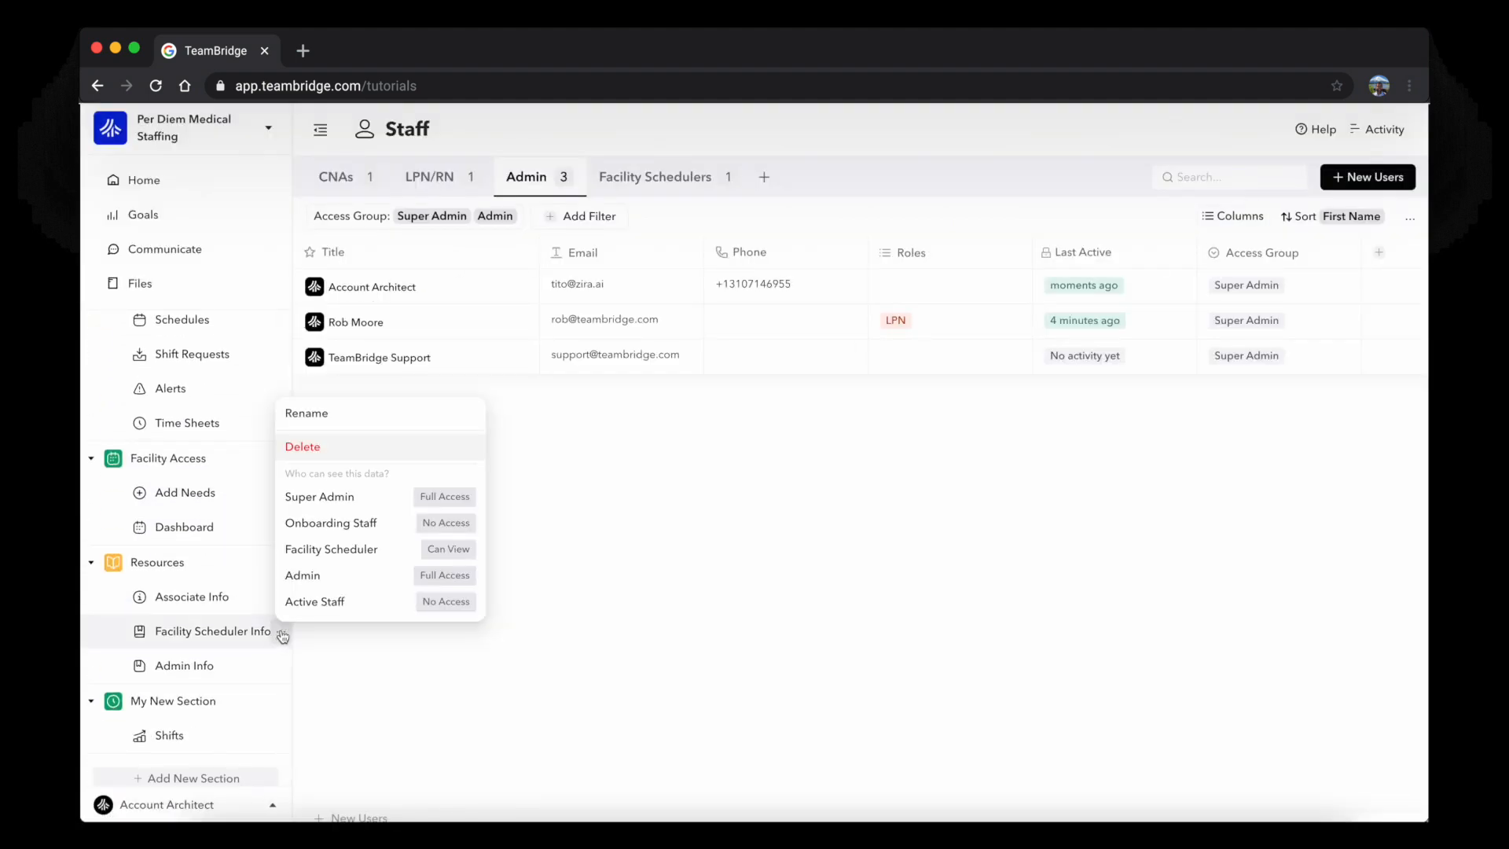
left_click(446, 561)
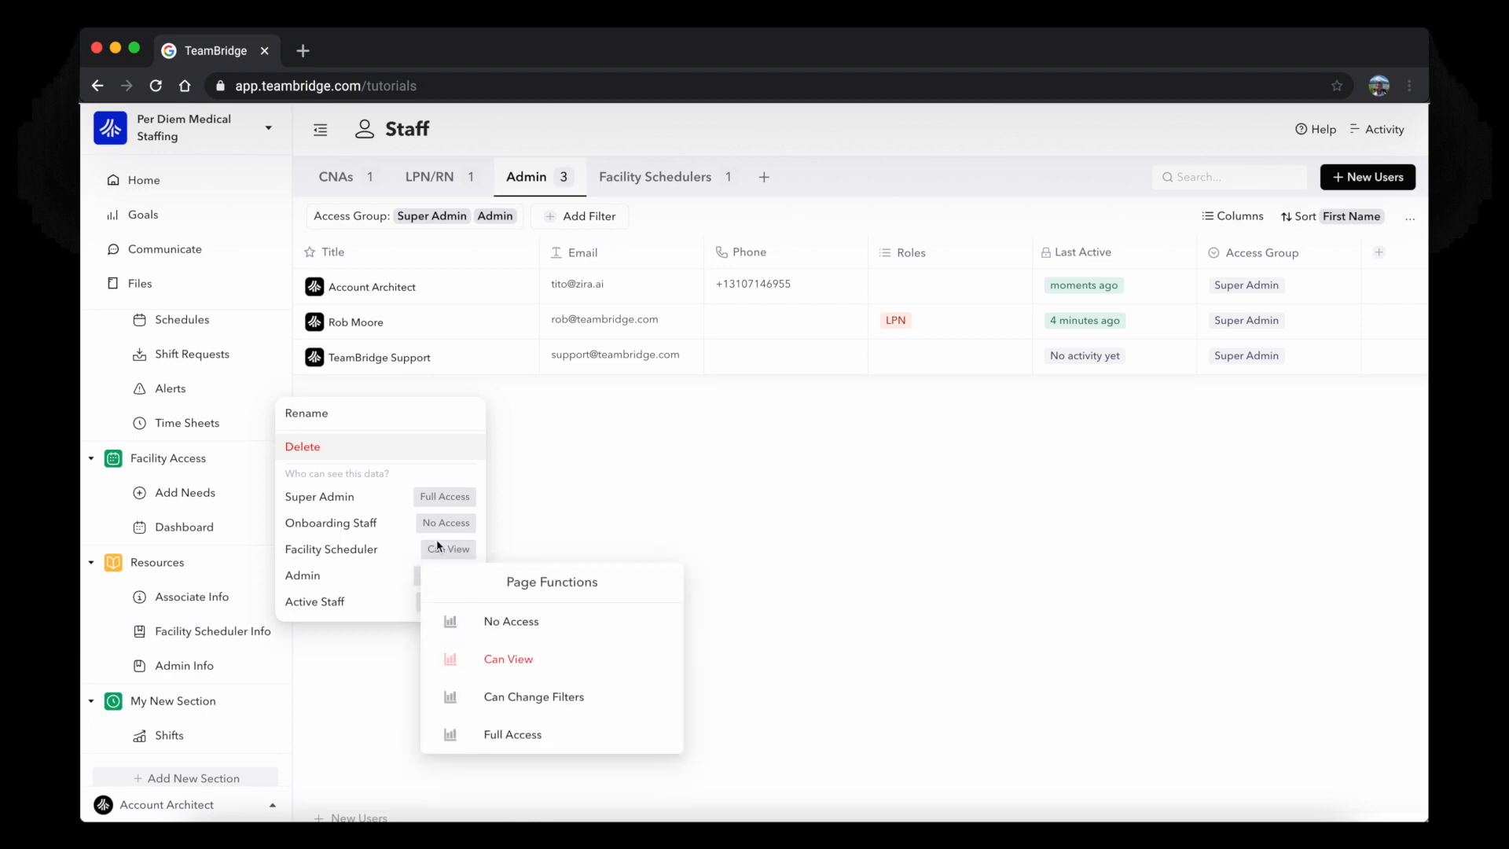
left_click(518, 538)
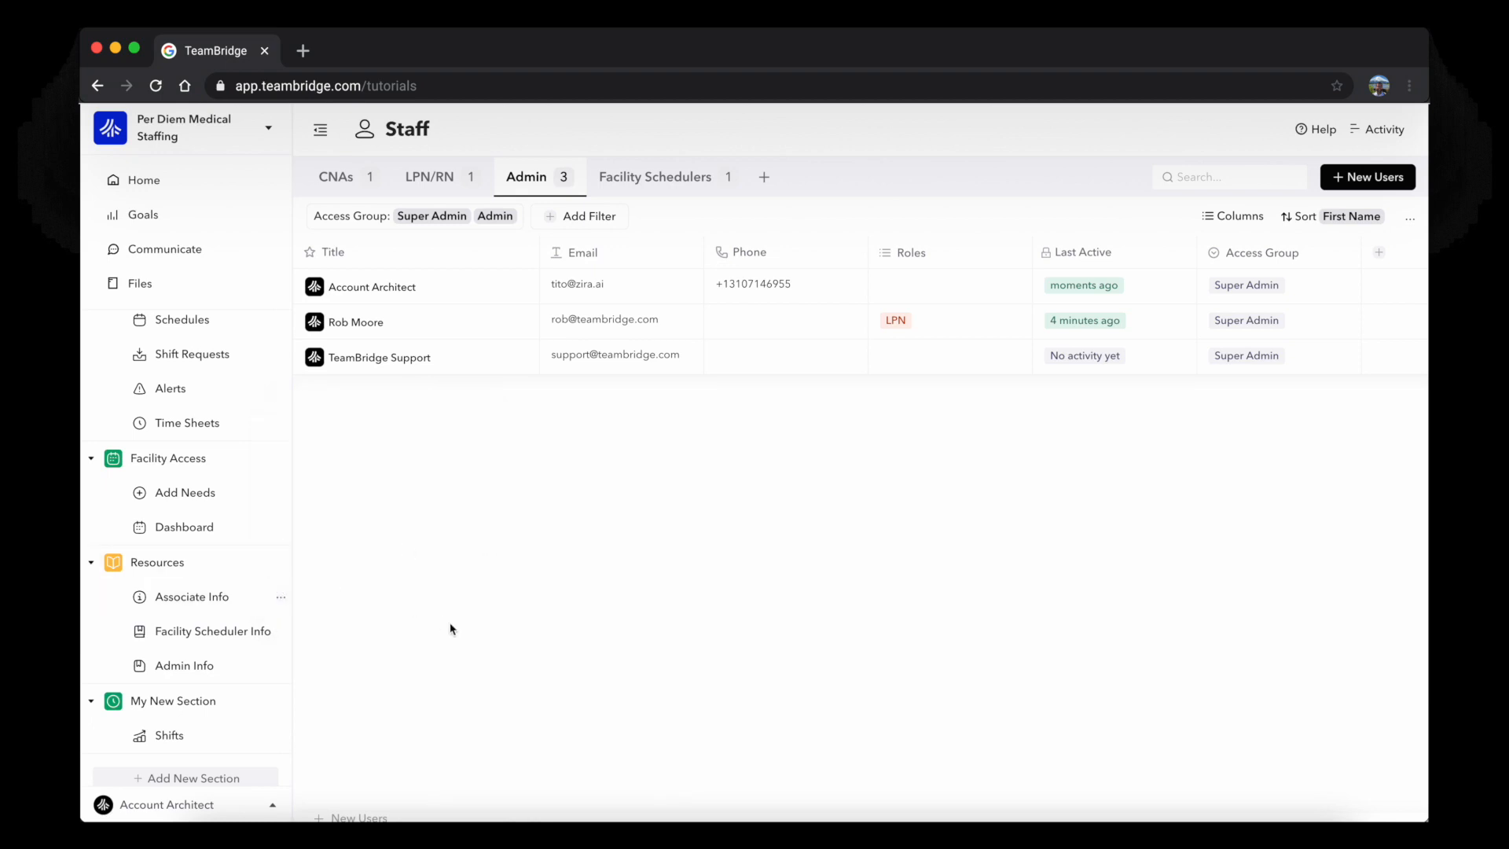
scroll(189, 492, "up", 5)
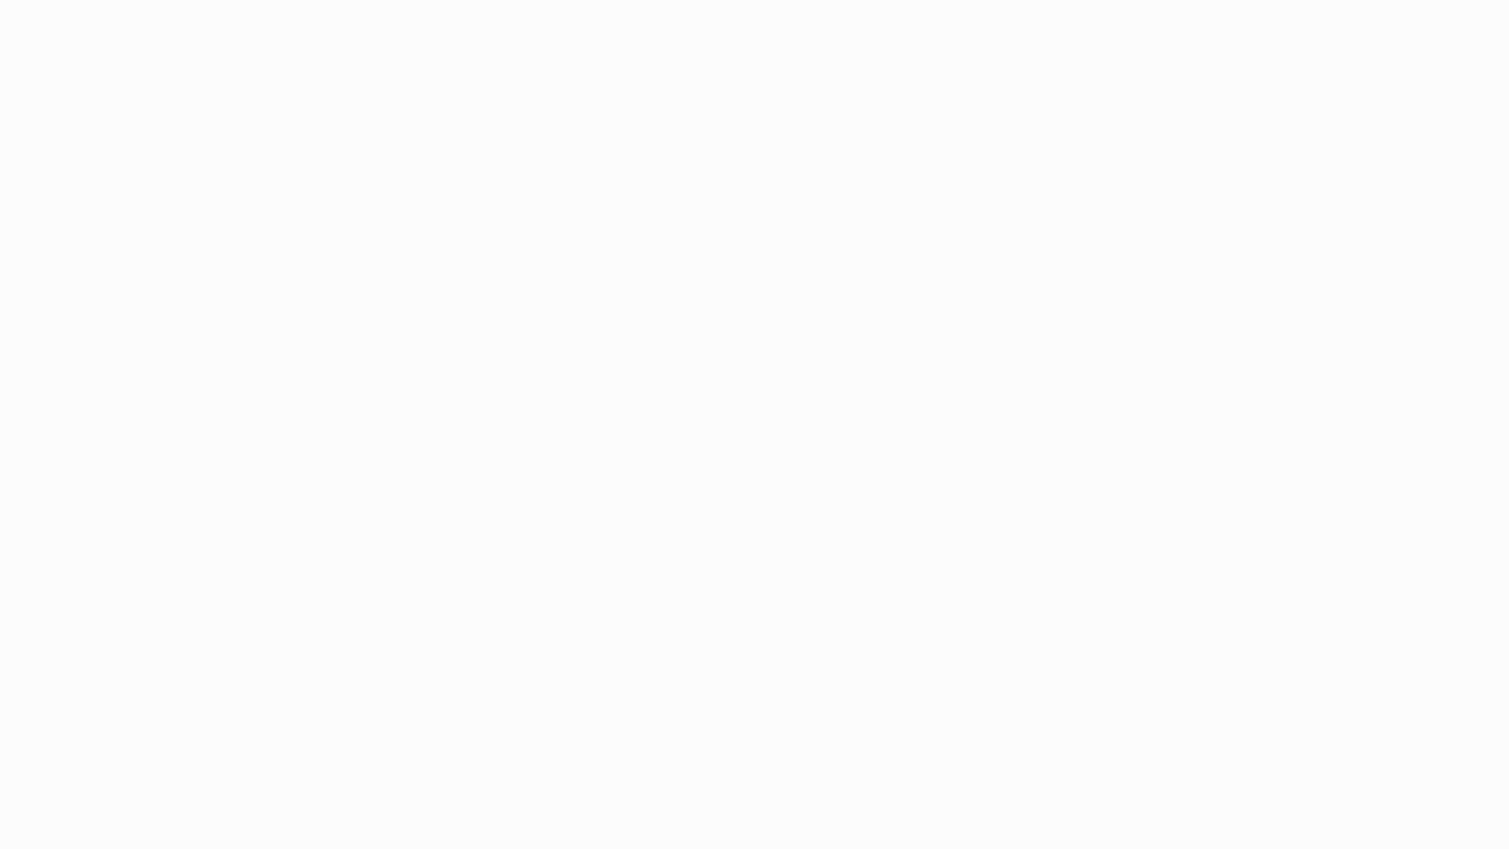